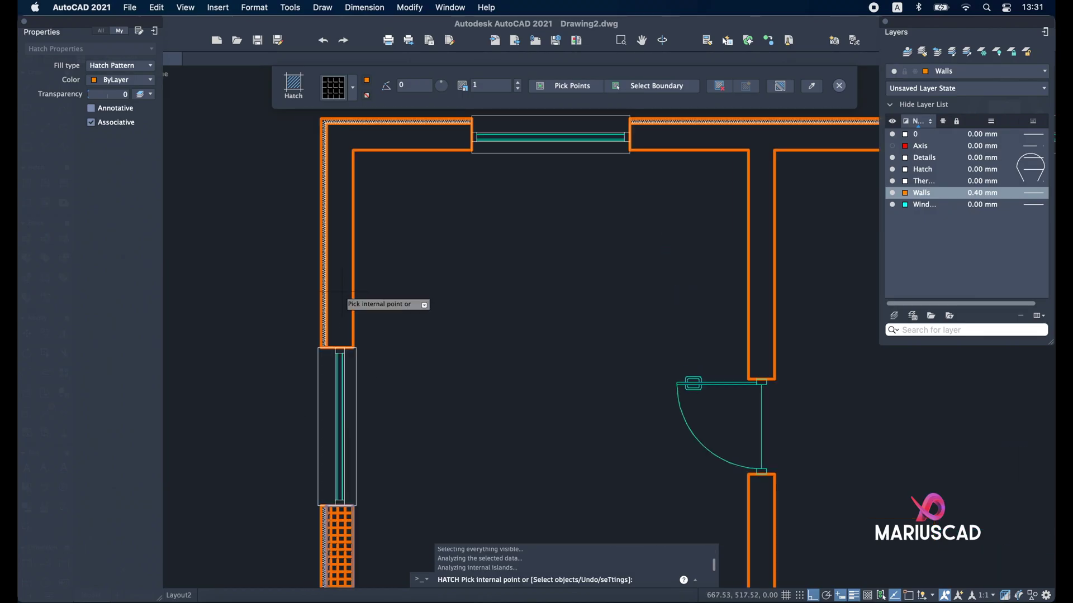
Hatch the floor plan's left, top and right-hand walls.
{"action": "left_click", "coordinate": [335, 298]}
{"action": "left_click", "coordinate": [651, 152]}
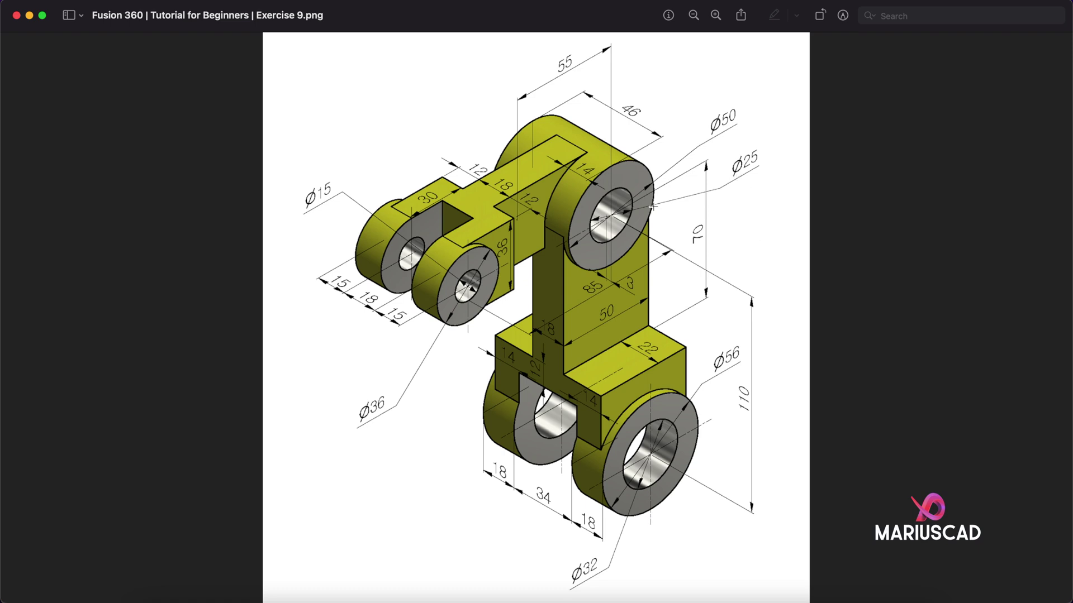
Minimize the Exercise 9 bracket drawing in Preview to reveal the empty Fusion 360 design.
{"action": "left_click", "coordinate": [29, 15]}
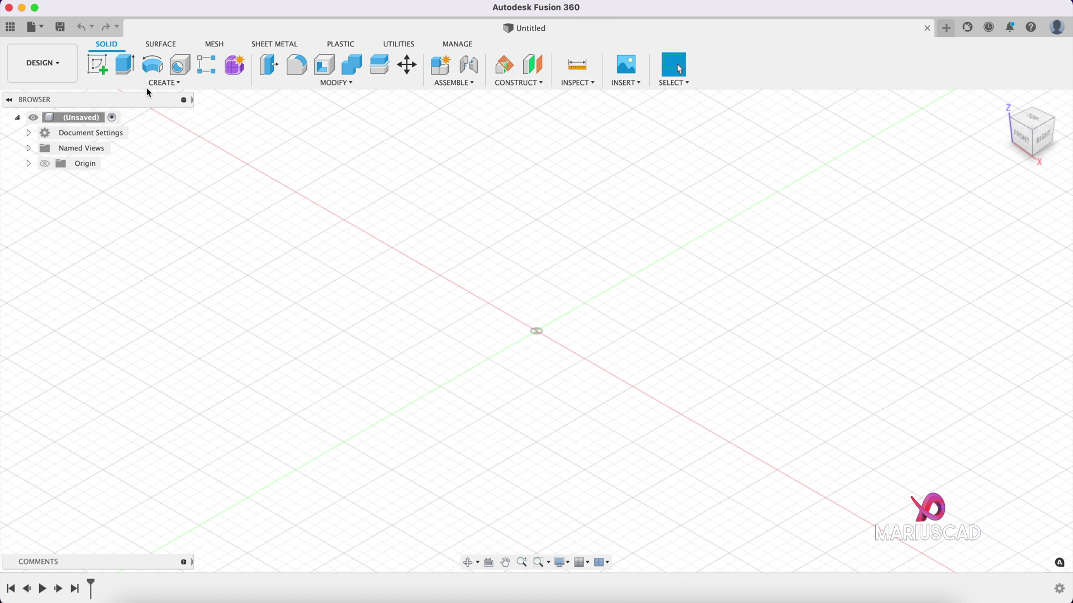
Start a sketch on a plane, face the Right view, and draw a Ø50 circle at the origin.
{"action": "left_click", "coordinate": [97, 64]}
{"action": "left_click", "coordinate": [556, 276]}
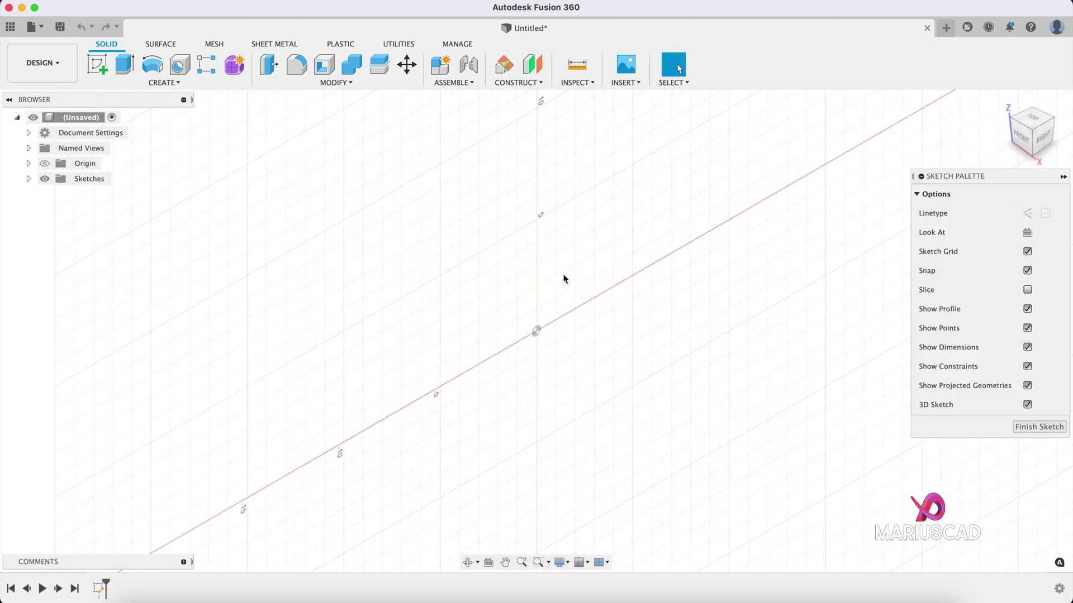
{"action": "left_click", "coordinate": [1045, 139]}
{"action": "key", "text": "c"}
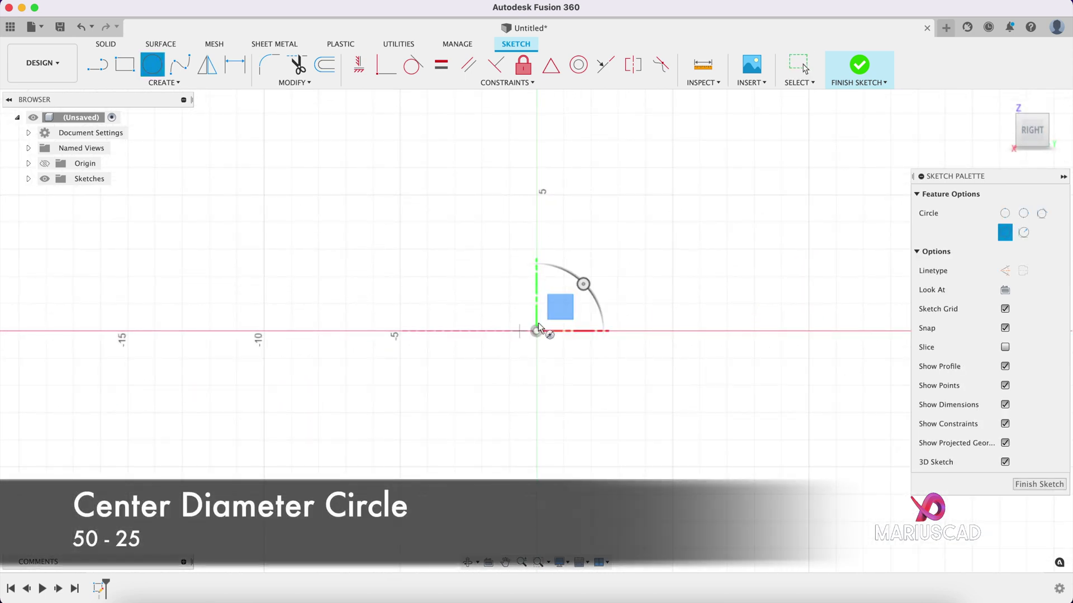
{"action": "left_click", "coordinate": [536, 330]}
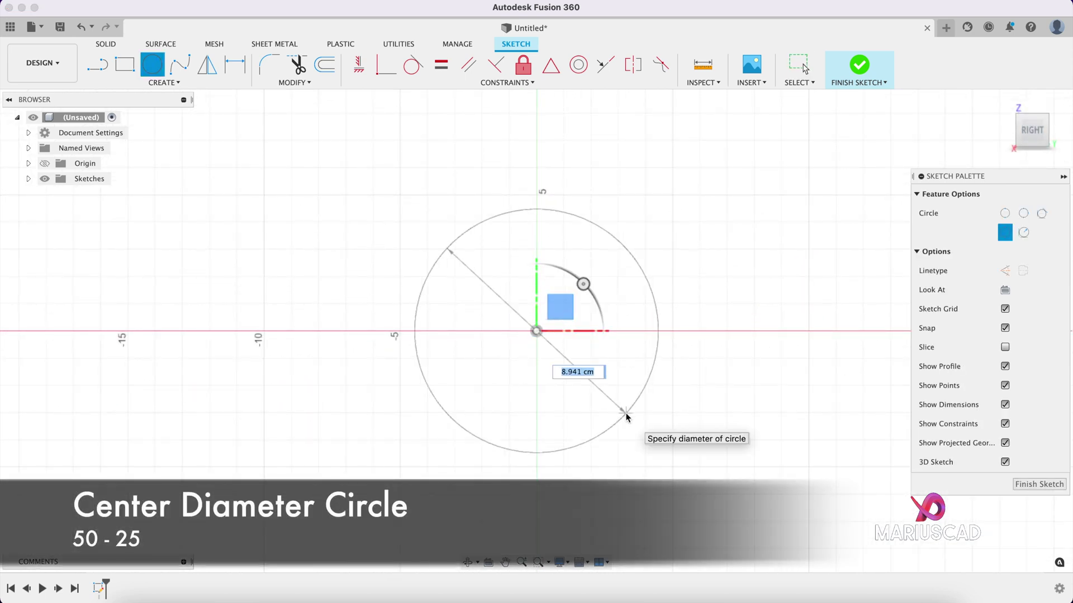
{"action": "type", "text": "50"}
{"action": "key", "text": "Return"}
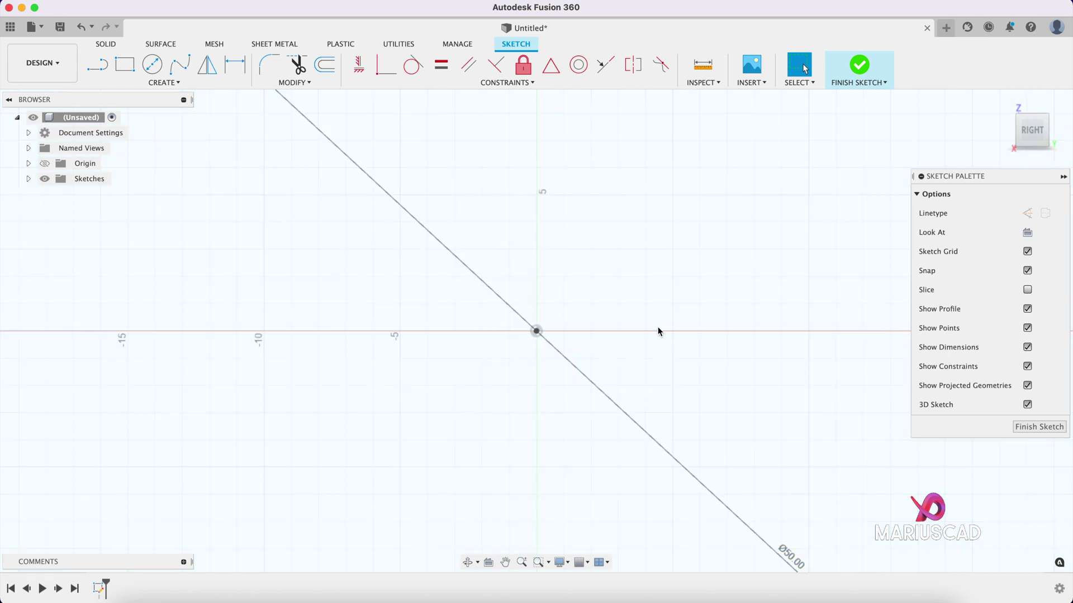
{"action": "key", "text": "F6"}
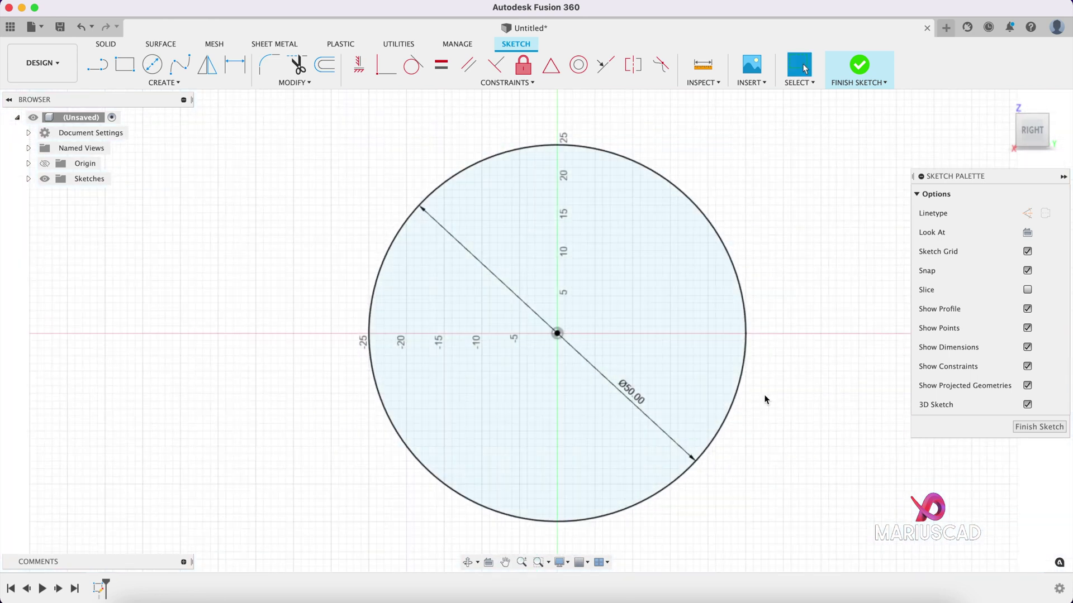
Add a concentric Ø25 circle at the origin and bring back the Exercise 9 drawing.
{"action": "key", "text": "c"}
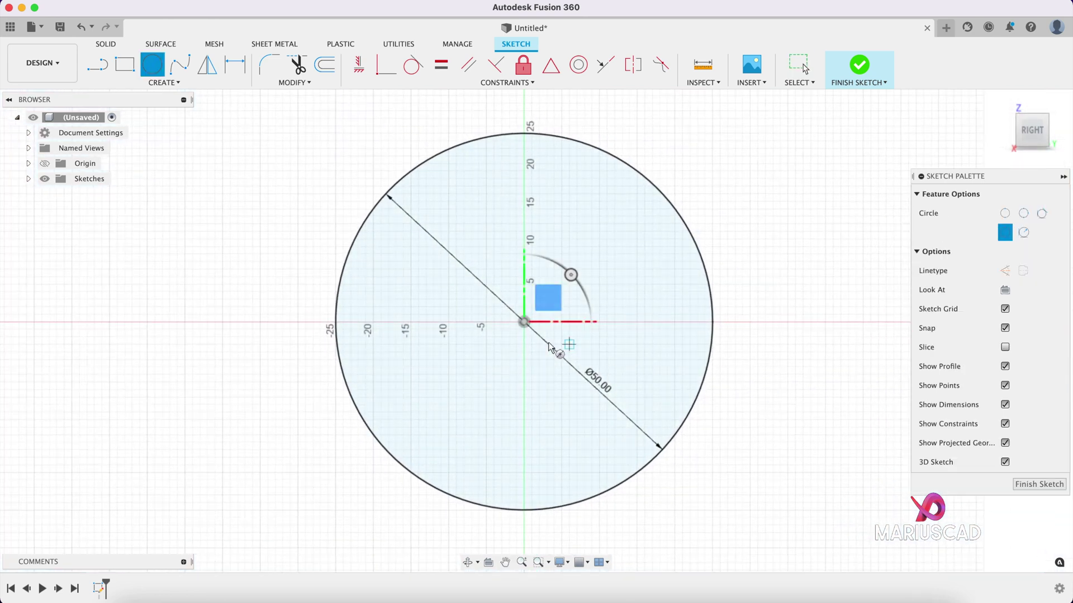
{"action": "left_click", "coordinate": [524, 322]}
{"action": "type", "text": "25"}
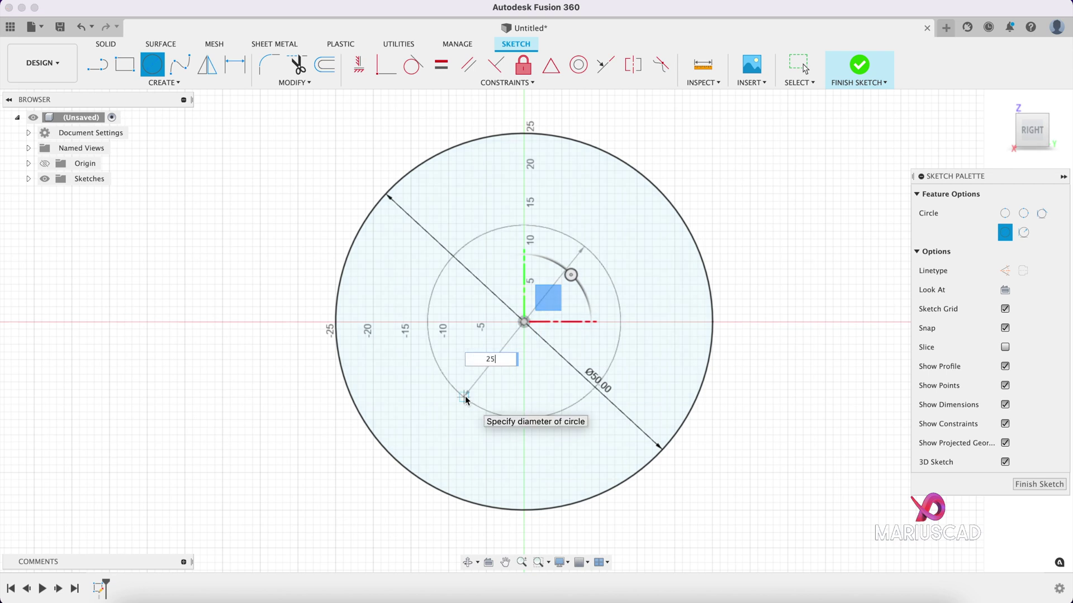
{"action": "key", "text": "Return"}
{"action": "key", "text": "Escape"}
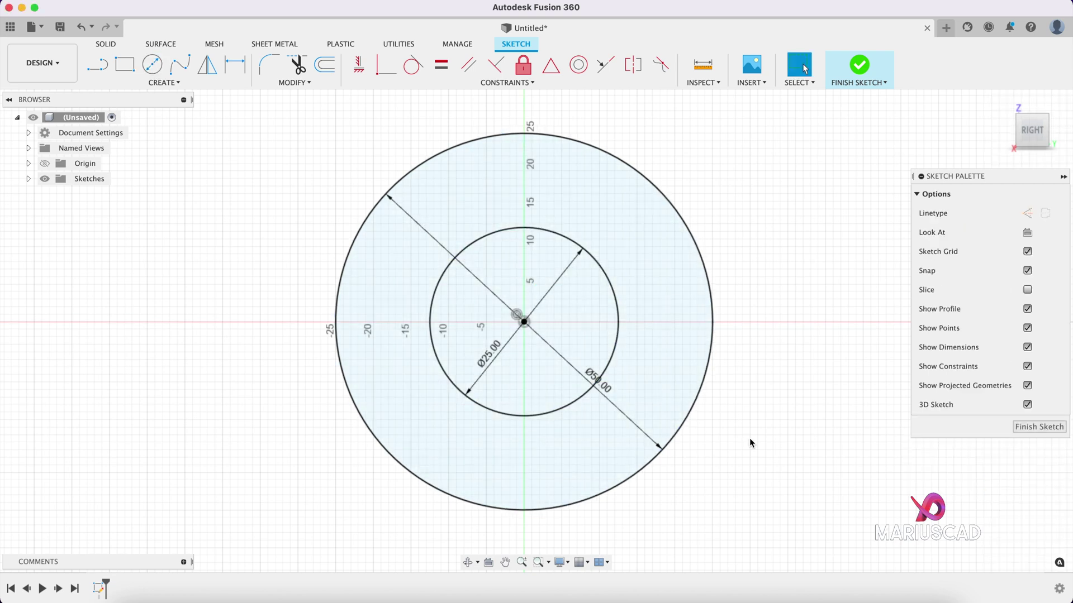
{"action": "left_click", "coordinate": [1050, 590]}
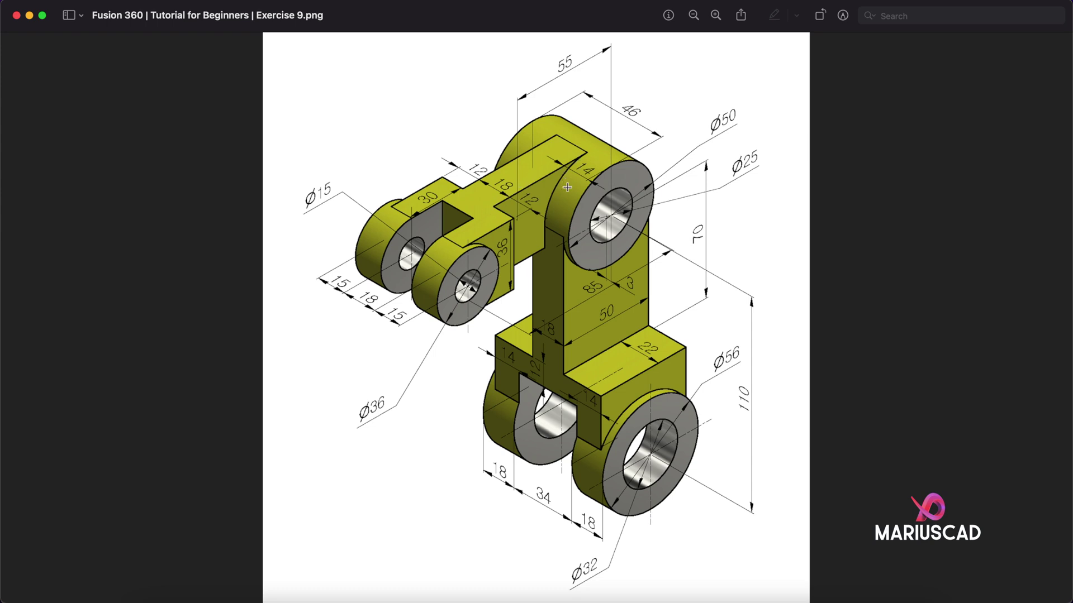
Minimize the Exercise 9 drawing to return to the sketch with the Ø50 and Ø25 circles.
{"action": "left_click", "coordinate": [30, 16]}
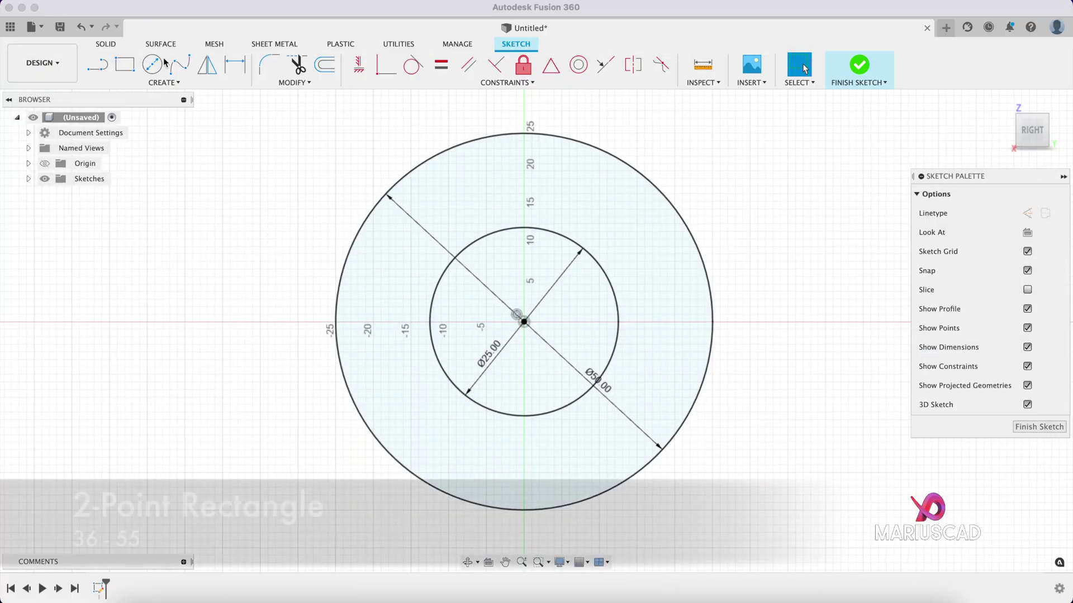
Draw a 36-tall, 55-wide rectangle extending left from the Ø50 circle's top, then hide the reference drawing.
{"action": "left_click", "coordinate": [124, 64]}
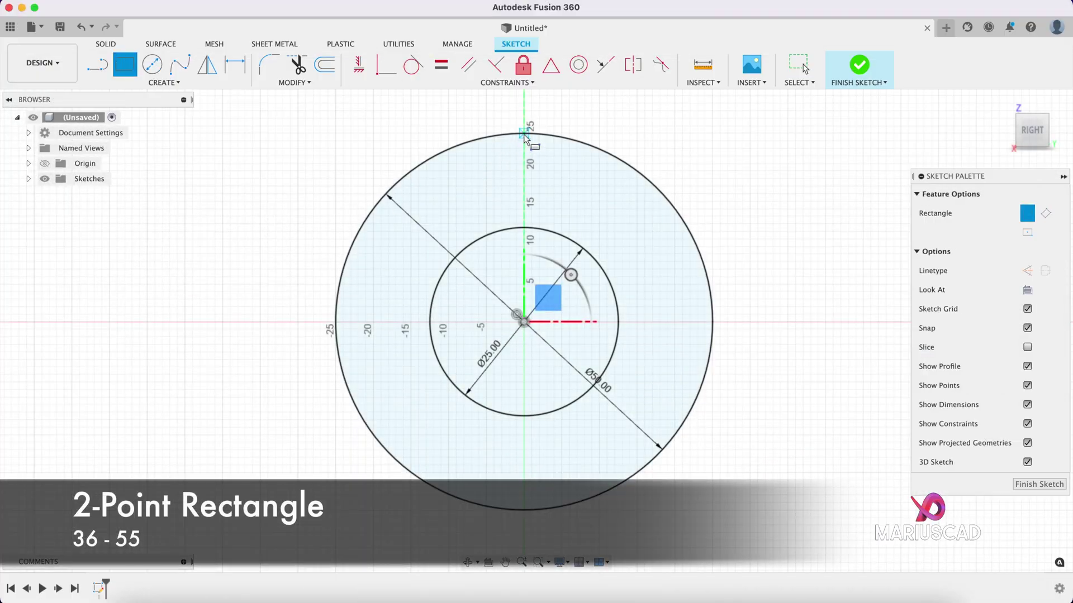
{"action": "left_click", "coordinate": [550, 101]}
{"action": "middle_click_drag", "start_coordinate": [240, 360], "coordinate": [478, 306]}
{"action": "scroll", "coordinate": [478, 306], "scroll_direction": "down", "scroll_amount": 3}
{"action": "mouse_move", "coordinate": [438, 335]}
{"action": "middle_mouse_down"}
{"action": "mouse_move", "coordinate": [359, 388]}
{"action": "mouse_move", "coordinate": [314, 459]}
{"action": "middle_mouse_up"}
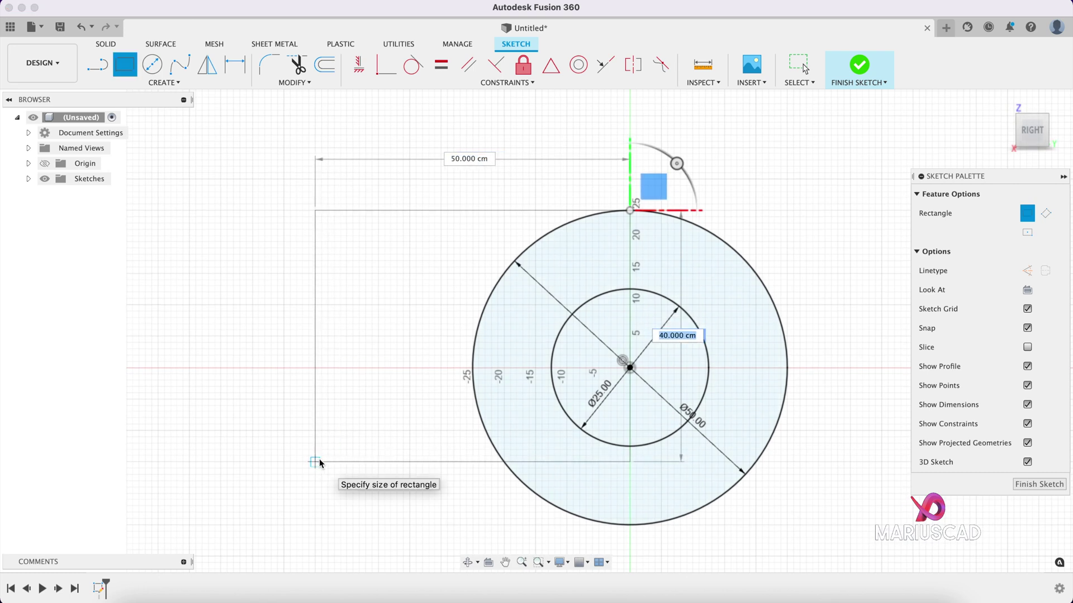
{"action": "type", "text": "36"}
{"action": "key", "text": "Tab"}
{"action": "type", "text": "55"}
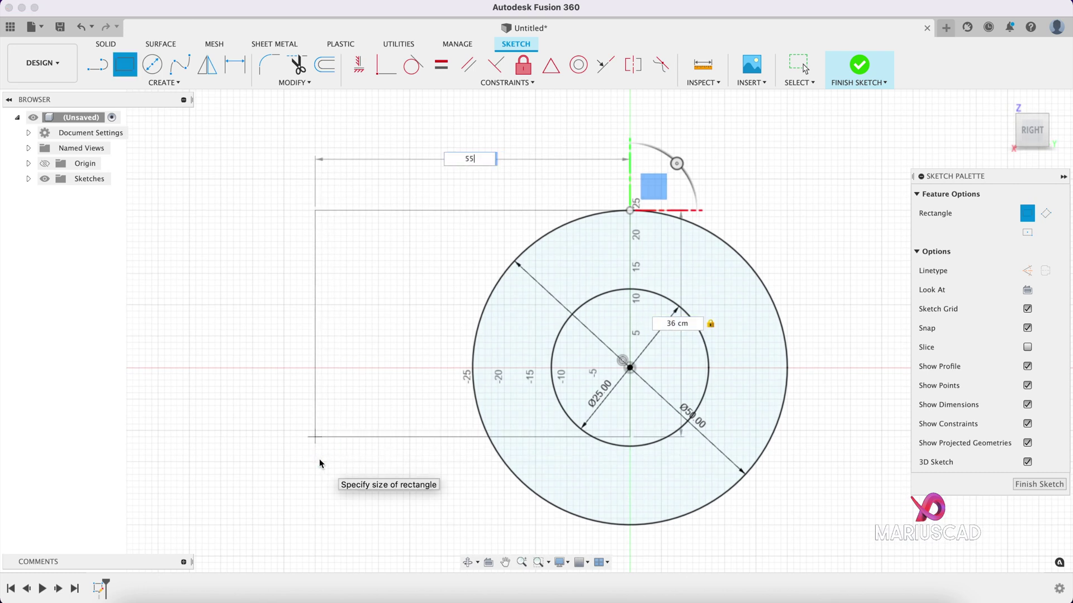
{"action": "key", "text": "Return"}
{"action": "key", "text": "Escape"}
{"action": "middle_click_drag", "start_coordinate": [442, 490], "coordinate": [568, 471]}
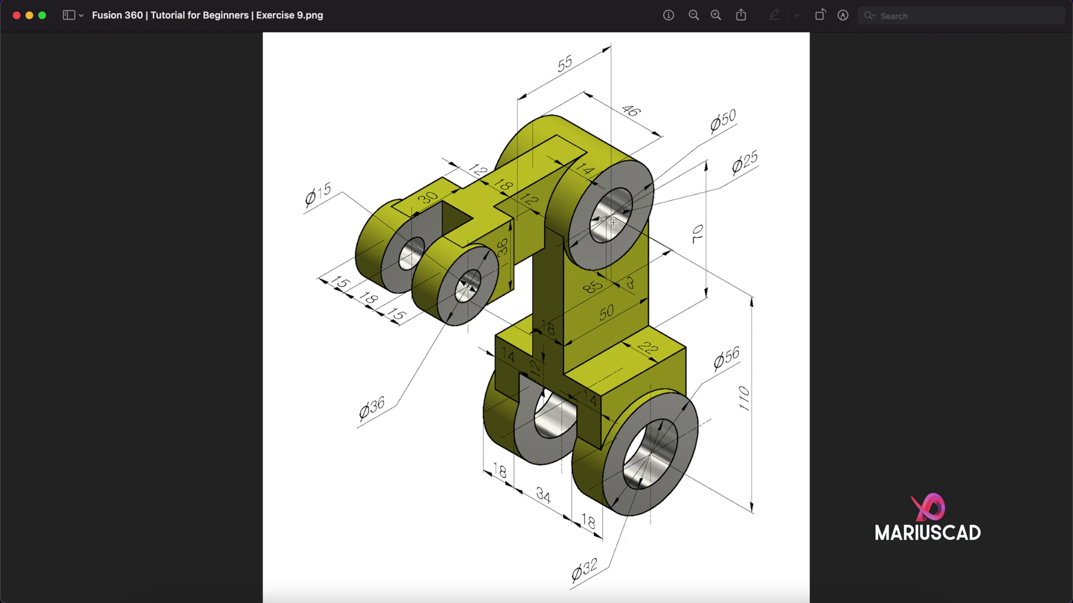
{"action": "left_click", "coordinate": [29, 16]}
Draw concentric Ø36 and Ø15 circles left of the rectangle.
{"action": "key", "text": "c"}
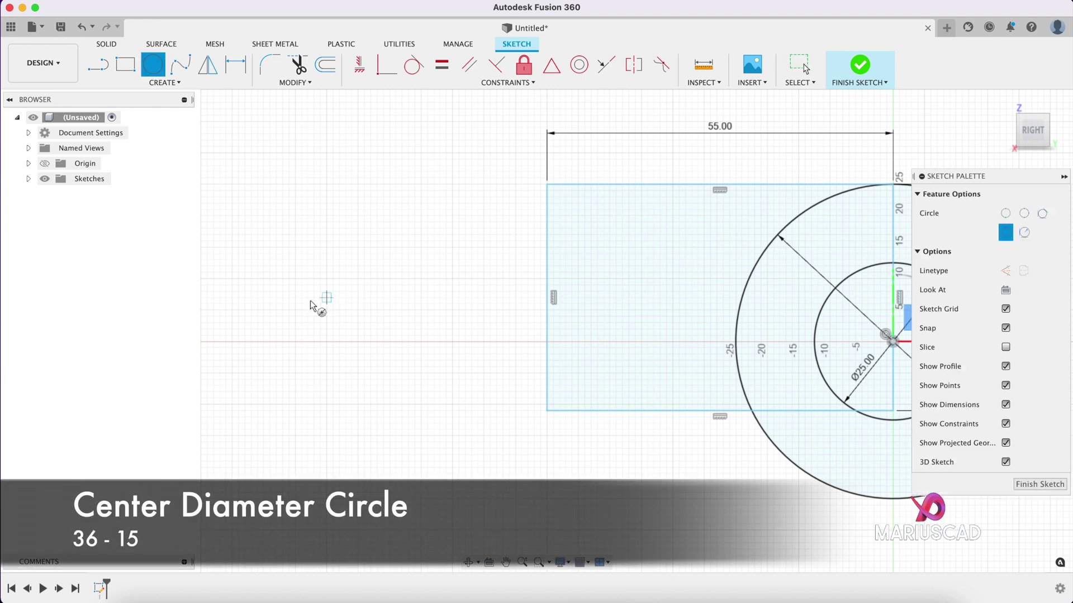
{"action": "left_click", "coordinate": [351, 285]}
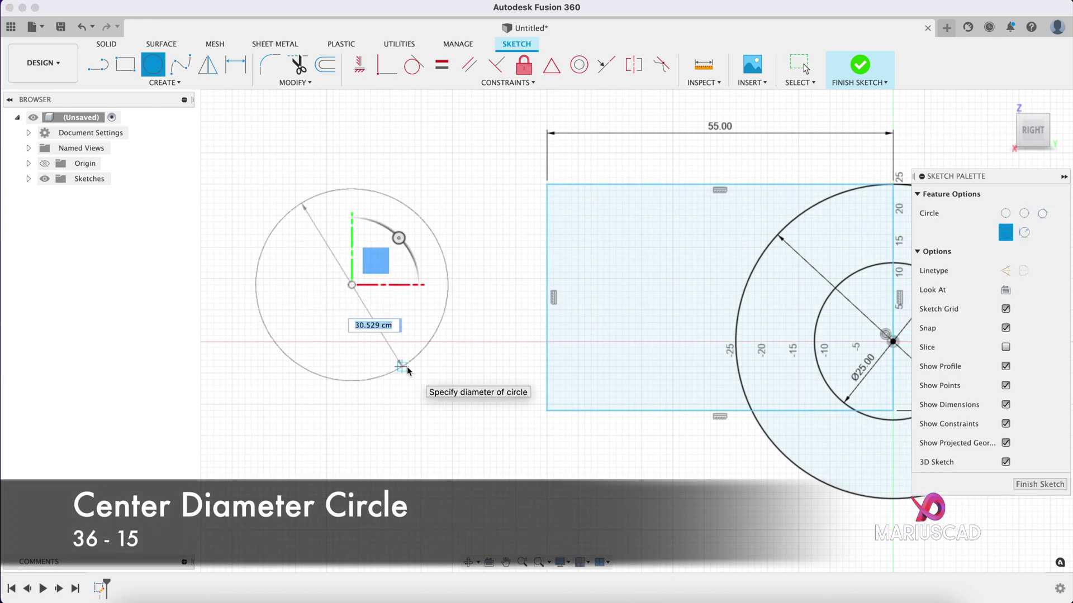
{"action": "type", "text": "36"}
{"action": "key", "text": "Return"}
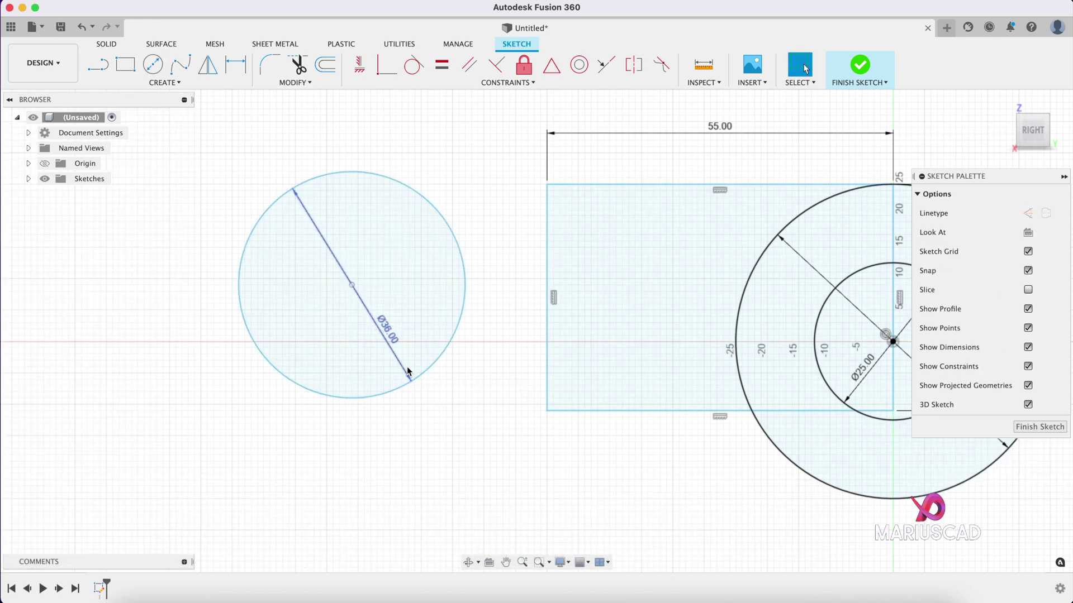
{"action": "key", "text": "c"}
{"action": "left_click", "coordinate": [351, 285]}
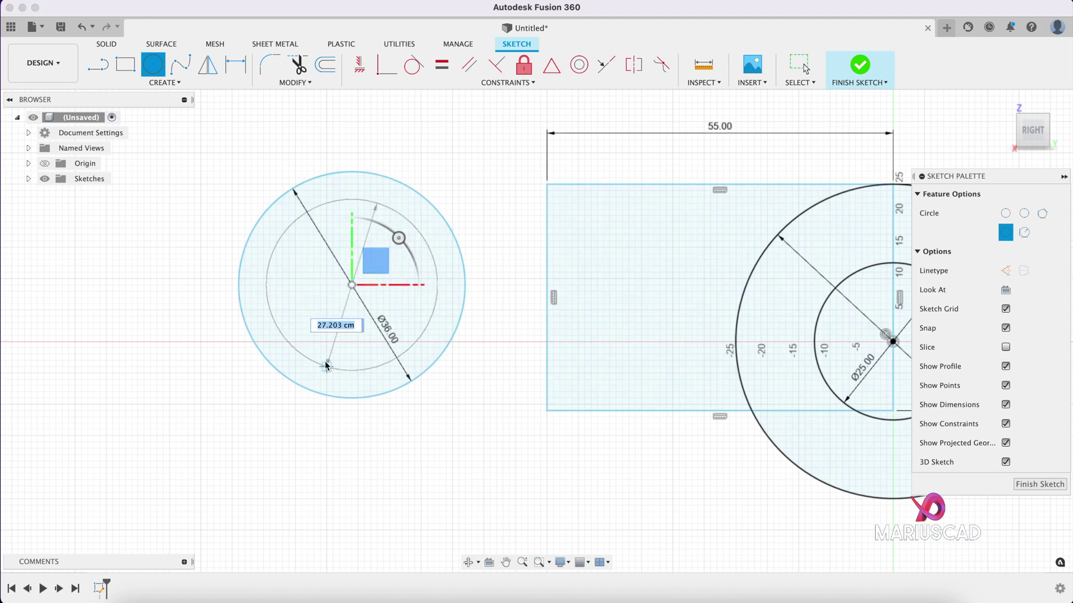
{"action": "type", "text": "15"}
{"action": "key", "text": "Return"}
{"action": "key", "text": "Escape"}
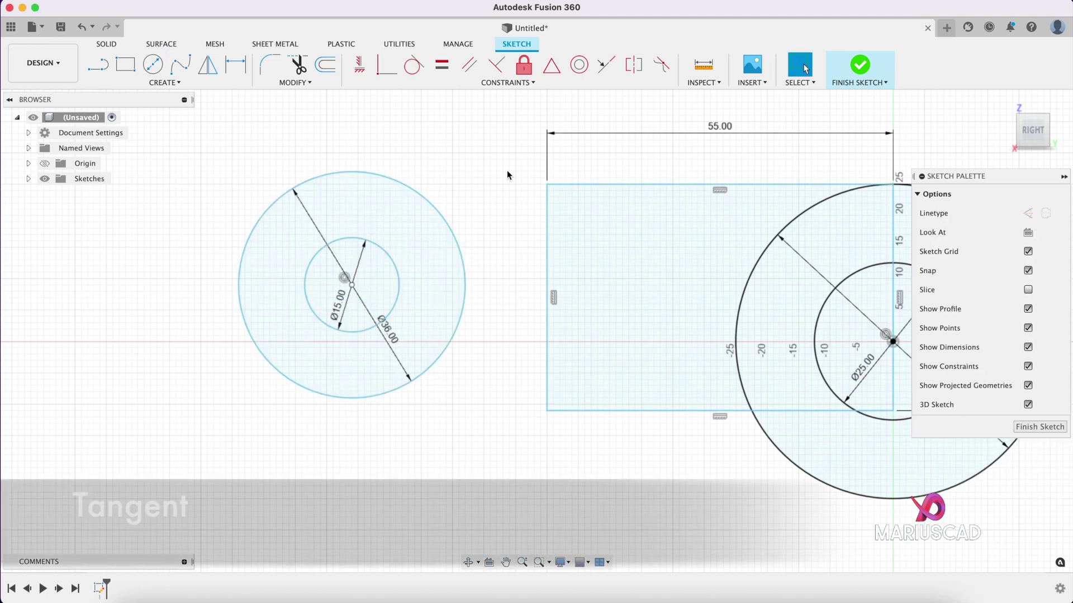
Make the Ø36 circle tangent to the rectangle's top edge.
{"action": "left_click", "coordinate": [413, 64]}
{"action": "left_click", "coordinate": [593, 185]}
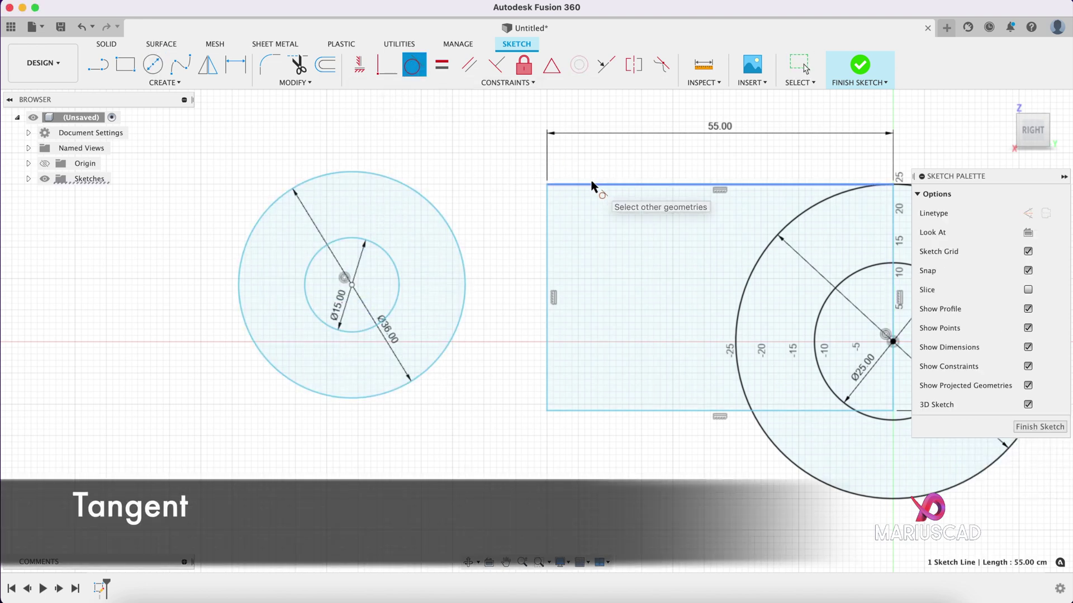
{"action": "left_click", "coordinate": [390, 184]}
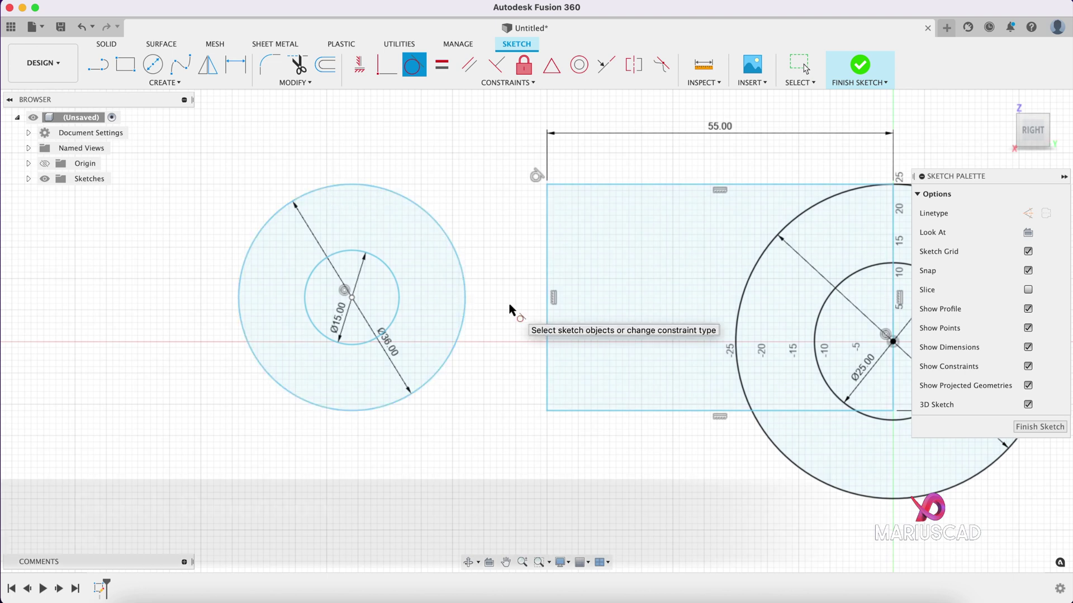
Dimension the left circles' centre 85 horizontally from the origin circles' centre.
{"action": "key", "text": "d"}
{"action": "middle_click_drag", "start_coordinate": [636, 464], "coordinate": [527, 468]}
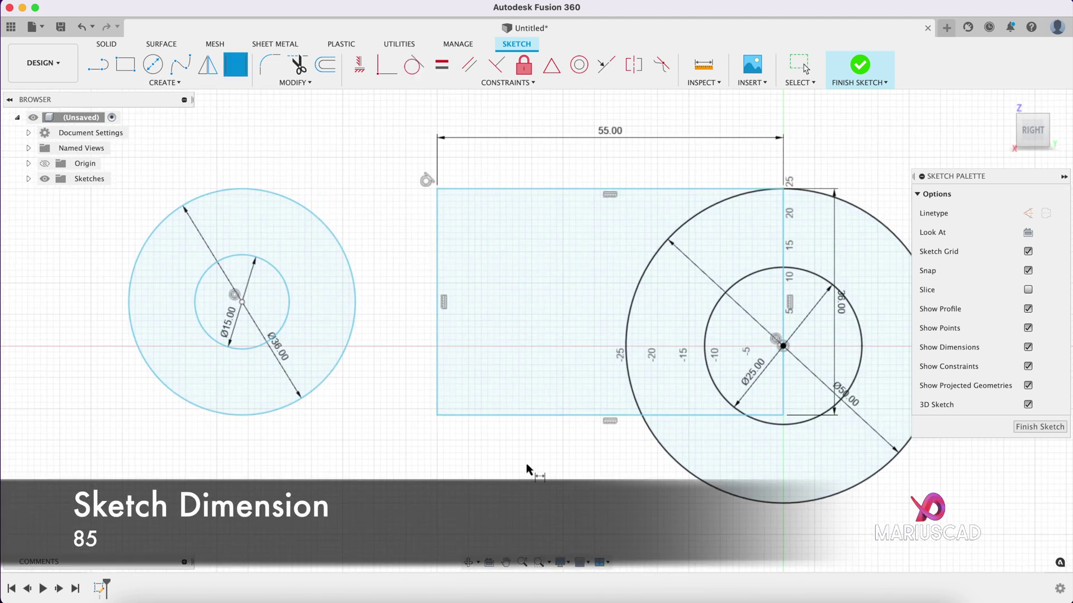
{"action": "left_click", "coordinate": [782, 346]}
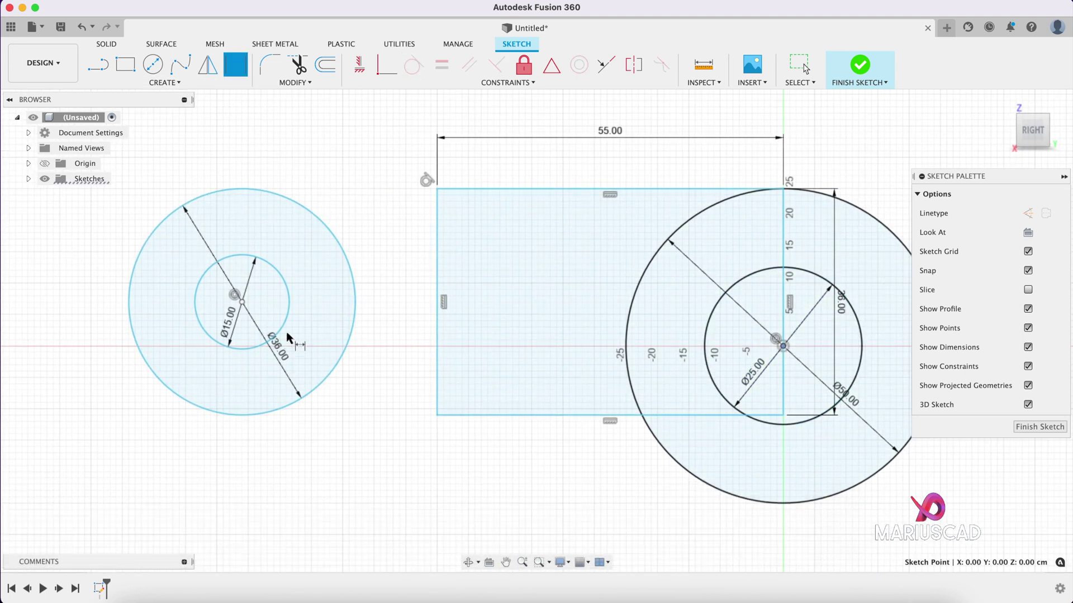
{"action": "left_click", "coordinate": [242, 303]}
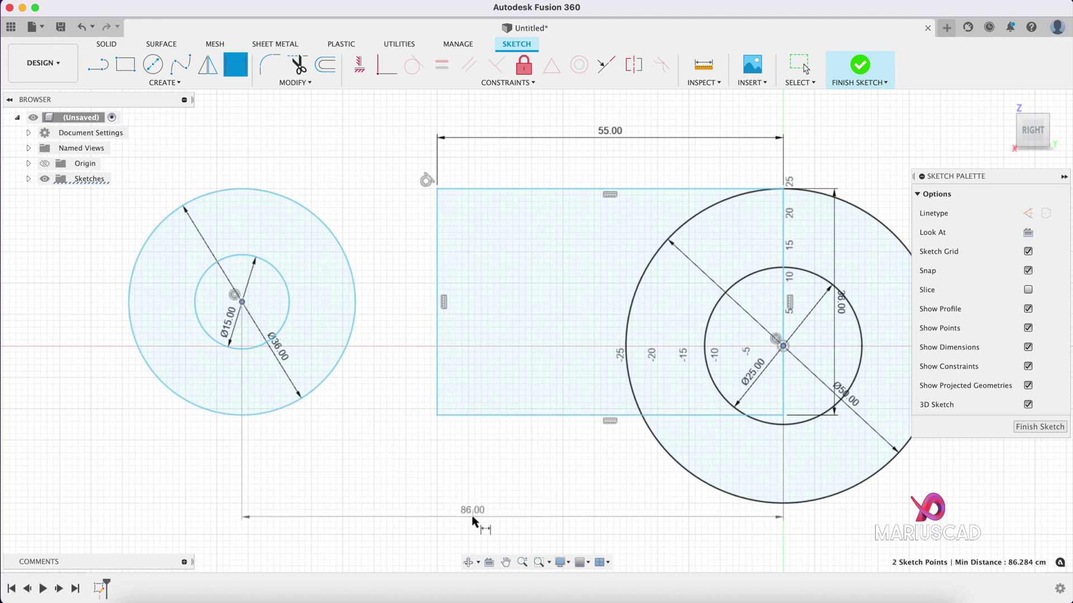
{"action": "left_click", "coordinate": [478, 514]}
{"action": "type", "text": "85"}
{"action": "key", "text": "Return"}
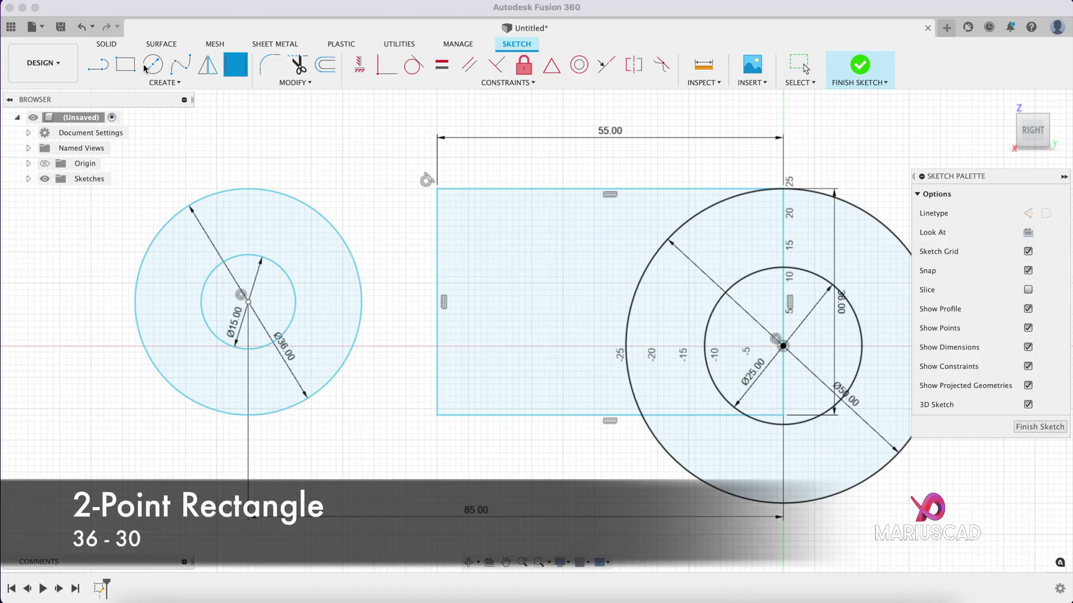
Draw a 36-tall, 30-wide rectangle from the existing rectangle's top-left corner to connect the circle groups.
{"action": "key", "text": "r"}
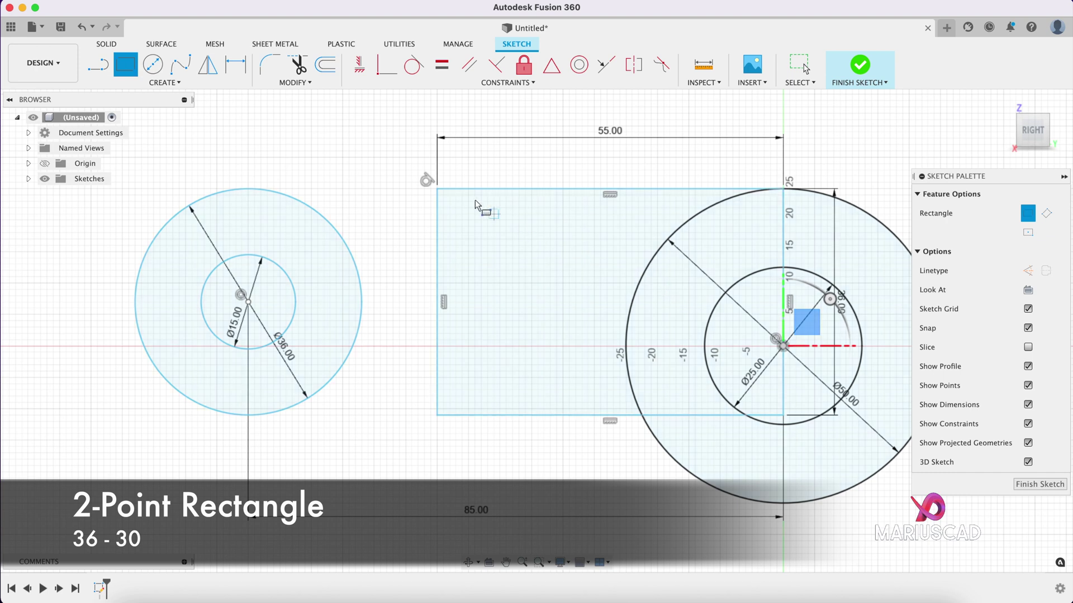
{"action": "left_click", "coordinate": [437, 188]}
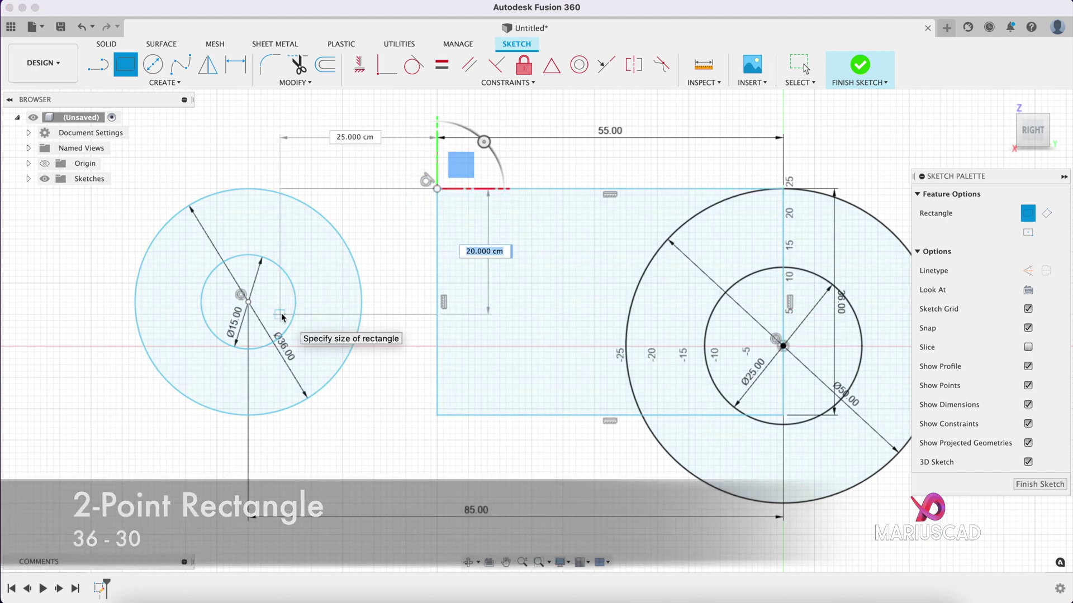
{"action": "type", "text": "36"}
{"action": "key", "text": "Tab"}
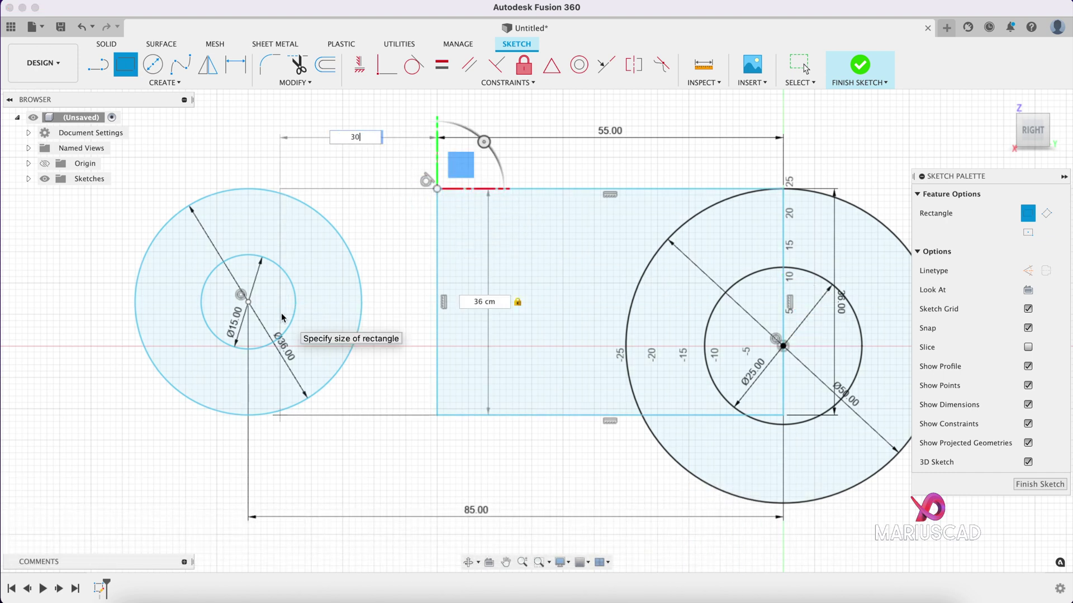
{"action": "type", "text": "30"}
{"action": "key", "text": "Return"}
{"action": "key", "text": "Escape"}
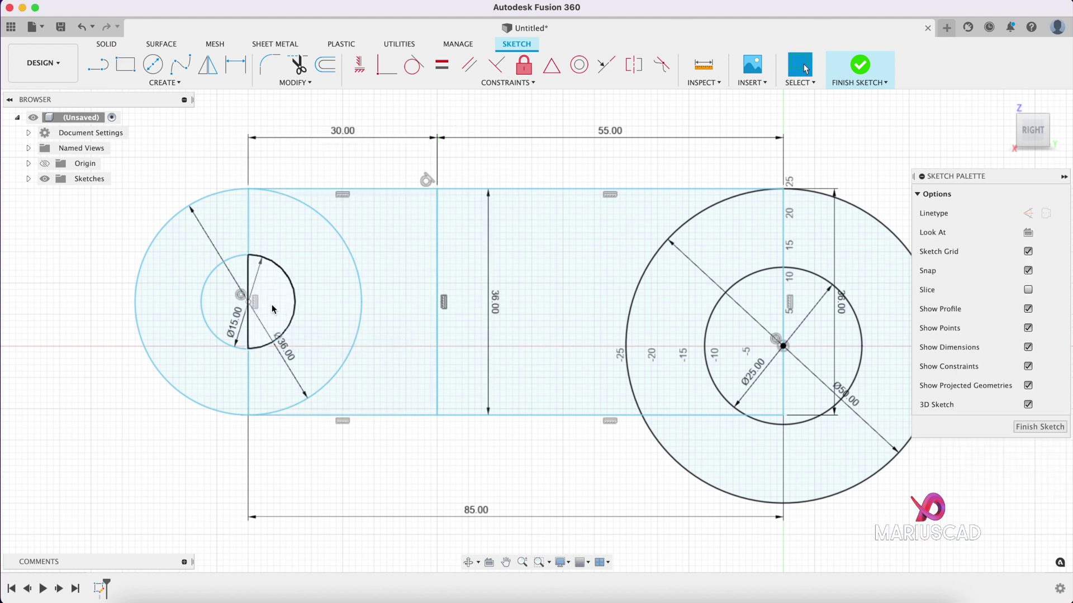
{"action": "middle_click_drag", "start_coordinate": [617, 406], "coordinate": [602, 397]}
{"action": "scroll", "coordinate": [603, 397], "scroll_direction": "down", "scroll_amount": 3}
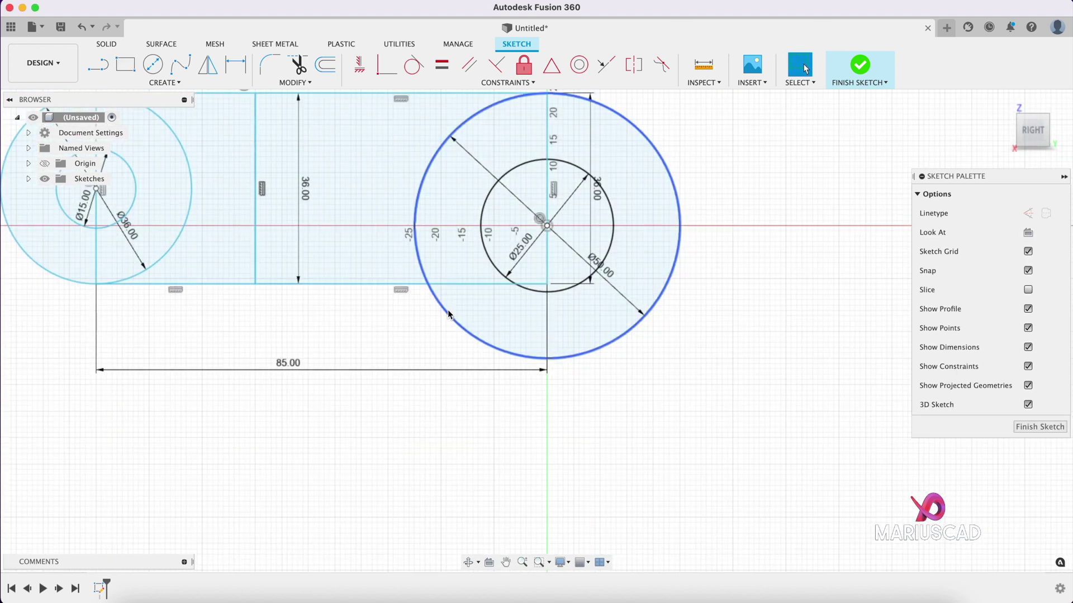
{"action": "middle_click_drag", "start_coordinate": [623, 438], "coordinate": [604, 390]}
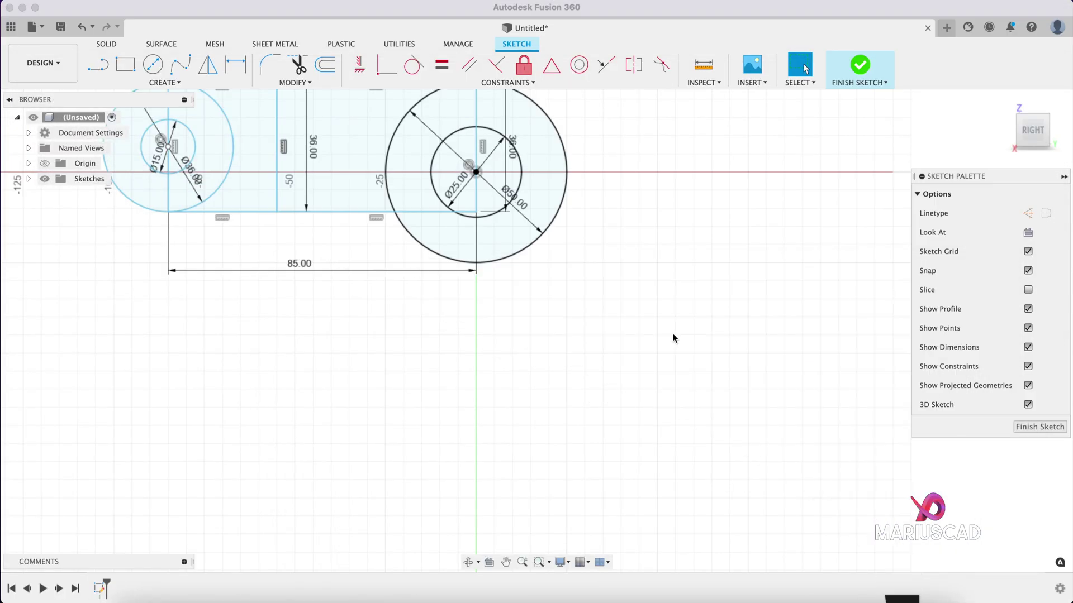
Draw a 50-wide, 70-tall rectangle hanging down from the Ø50 circle's right edge.
{"action": "middle_click_drag", "start_coordinate": [671, 335], "coordinate": [641, 312]}
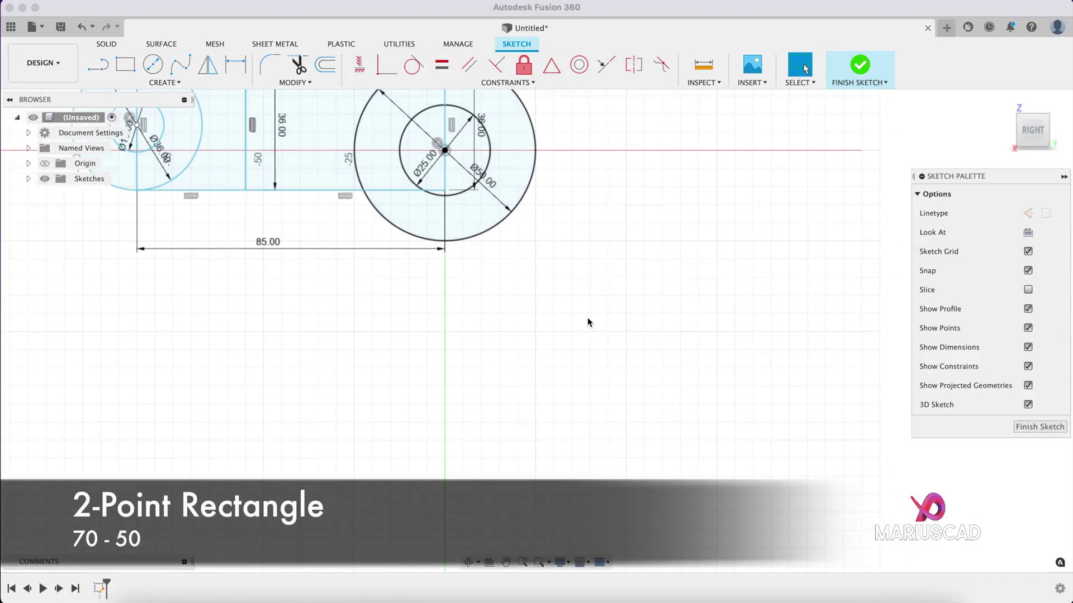
{"action": "middle_click_drag", "start_coordinate": [378, 169], "coordinate": [402, 203]}
{"action": "left_click", "coordinate": [561, 190]}
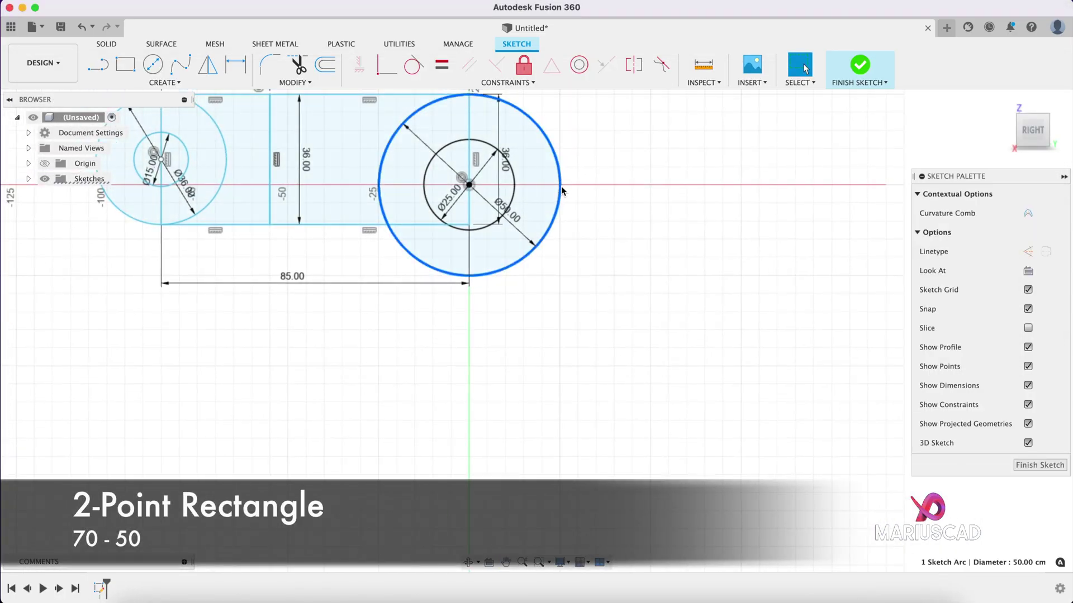
{"action": "key", "text": "r"}
{"action": "left_click", "coordinate": [560, 185]}
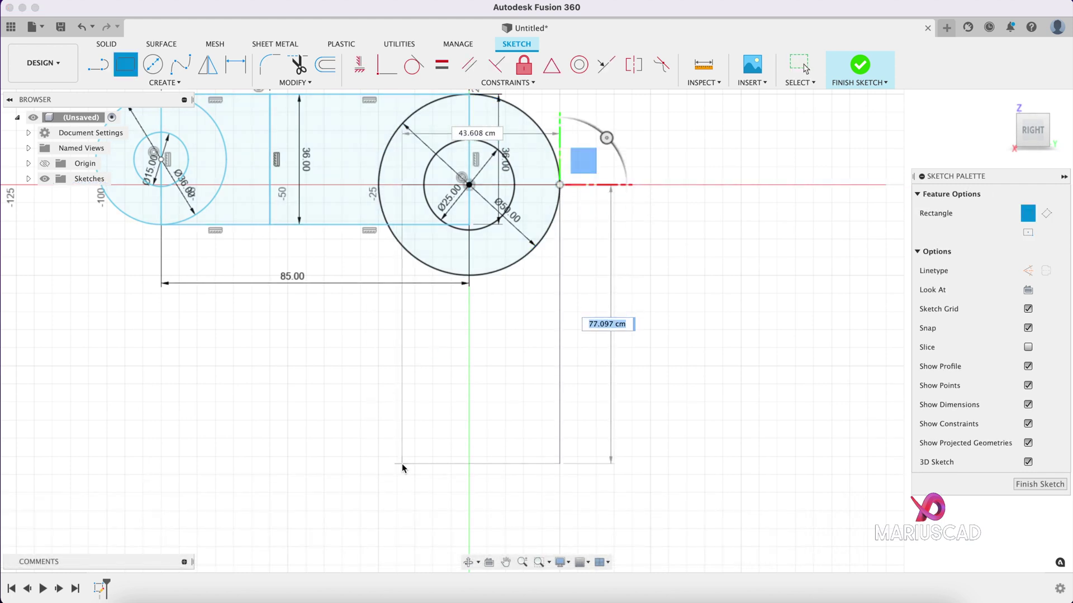
{"action": "type", "text": "70"}
{"action": "key", "text": "Tab"}
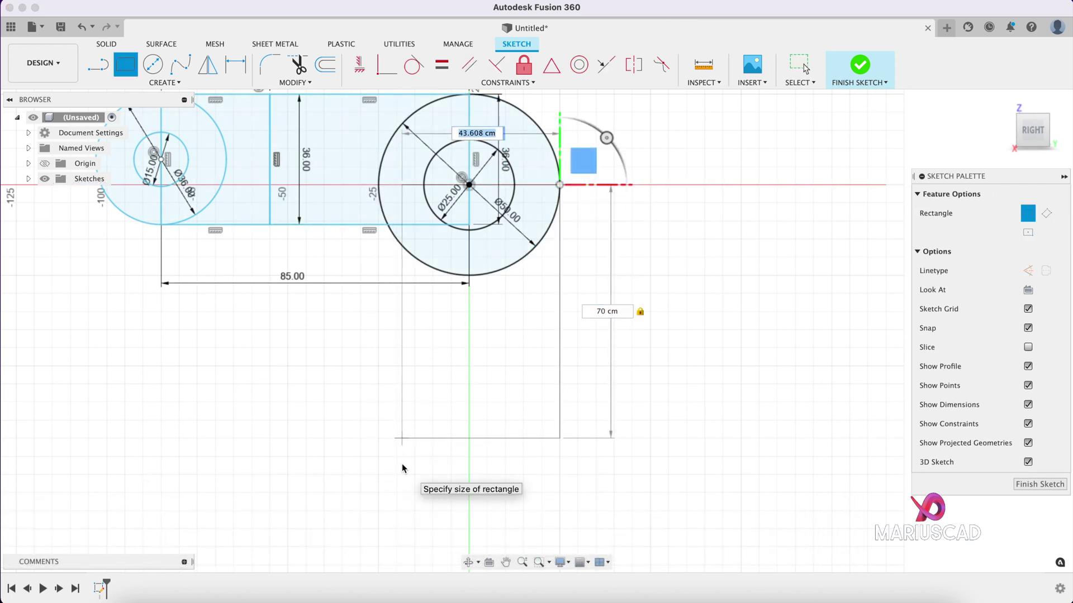
{"action": "type", "text": "50"}
{"action": "key", "text": "Tab"}
{"action": "key", "text": "Return"}
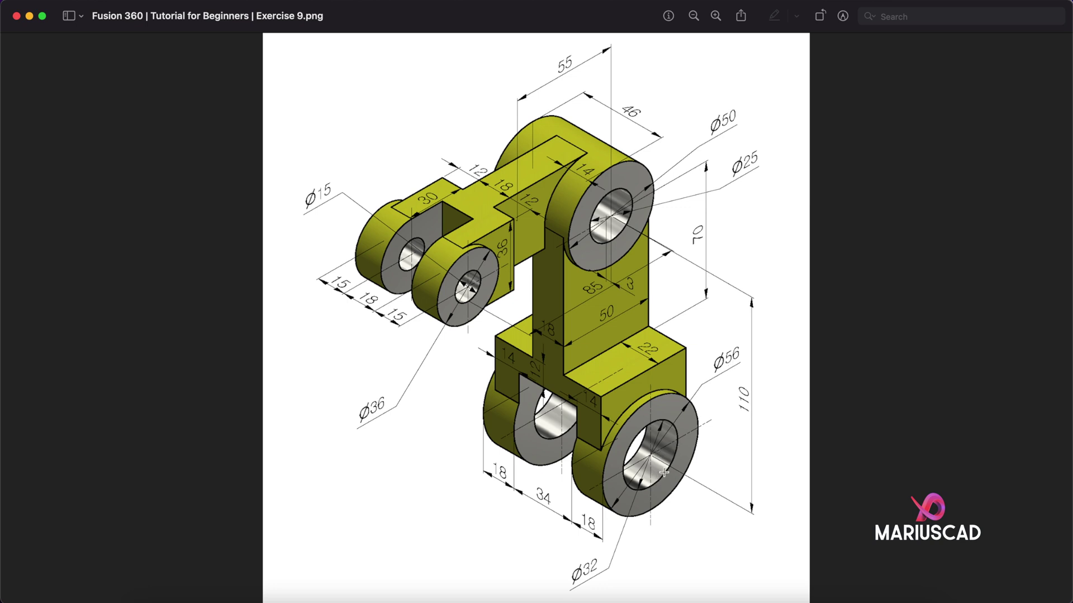
{"action": "left_click", "coordinate": [30, 17]}
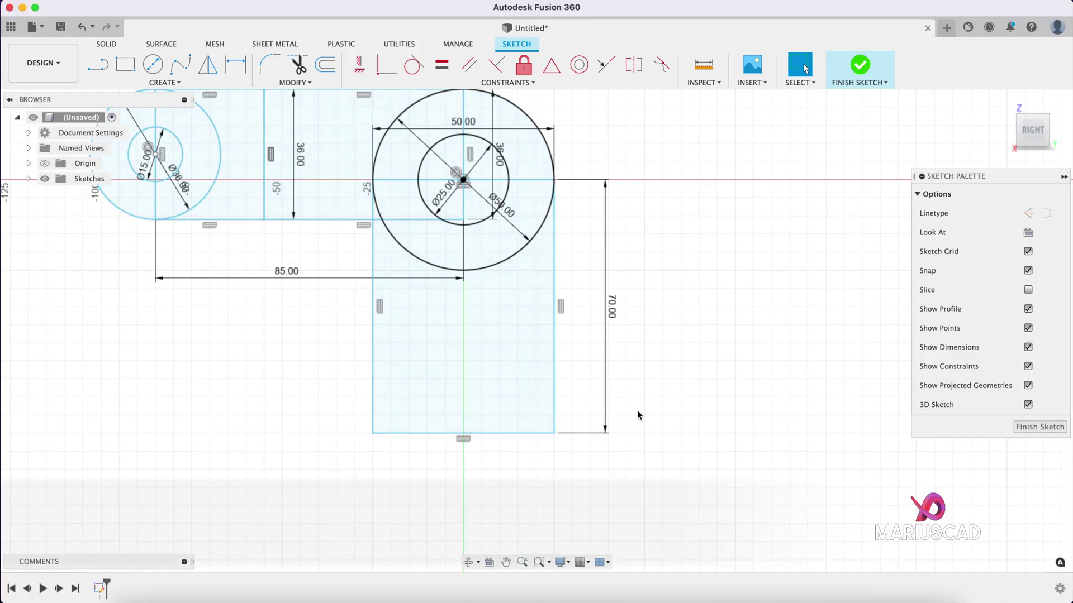
{"action": "middle_click_drag", "start_coordinate": [638, 415], "coordinate": [689, 283]}
Draw concentric Ø56 and Ø32 circles on the vertical axis below the rectangle.
{"action": "key", "text": "c"}
{"action": "left_click", "coordinate": [511, 443]}
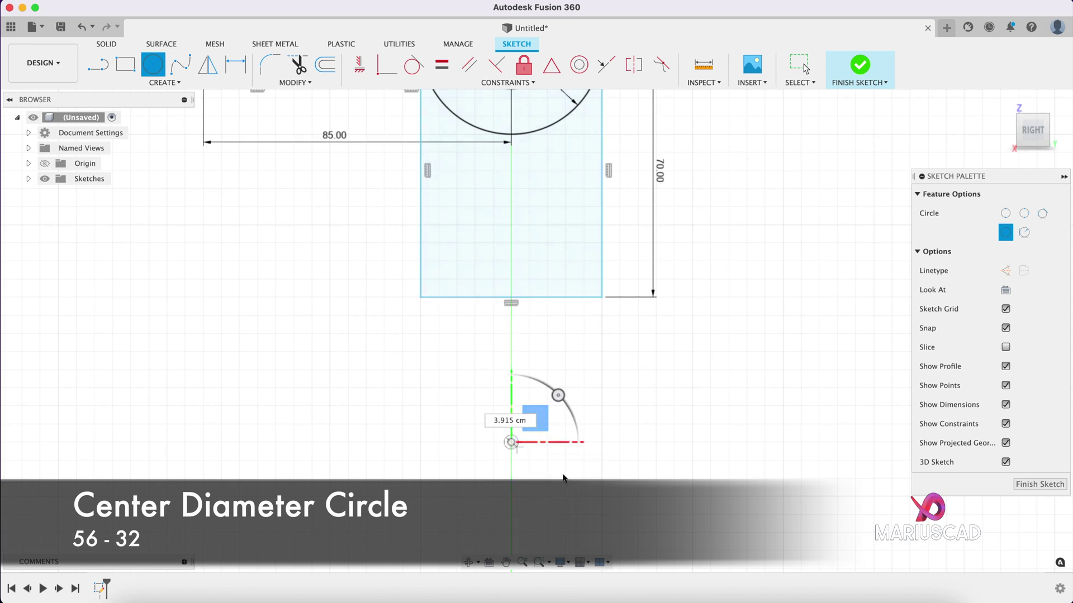
{"action": "type", "text": "56"}
{"action": "key", "text": "Return"}
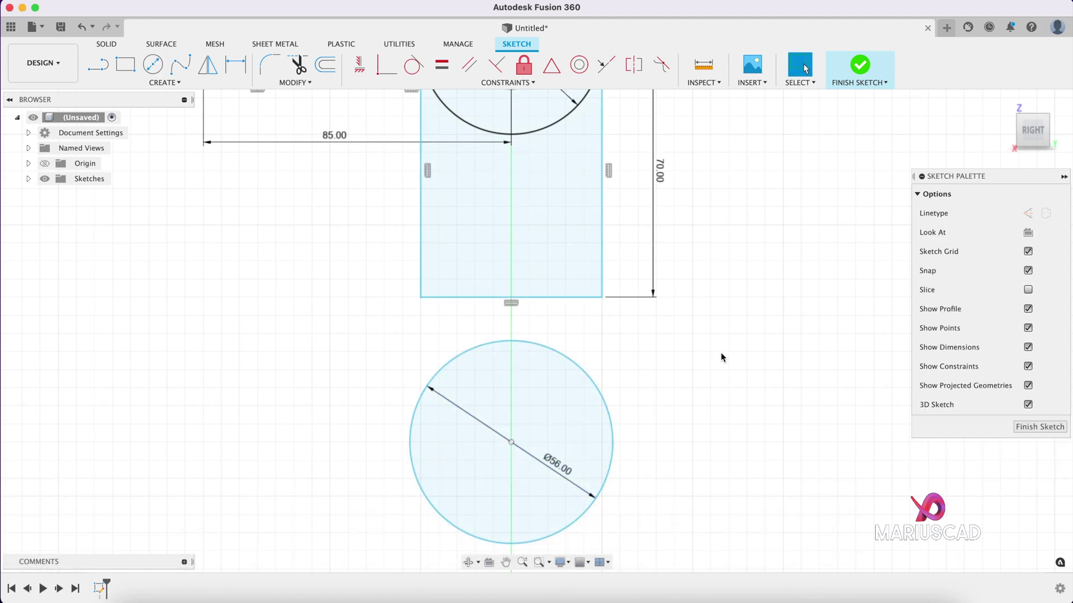
{"action": "left_click", "coordinate": [511, 443]}
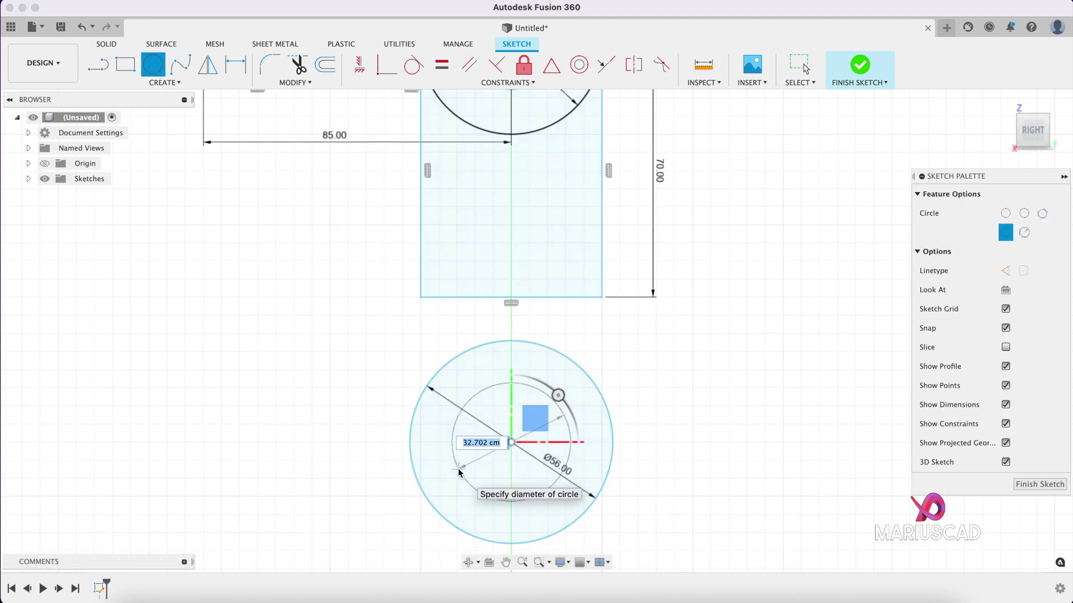
{"action": "type", "text": "32"}
{"action": "key", "text": "Return"}
{"action": "key", "text": "Escape"}
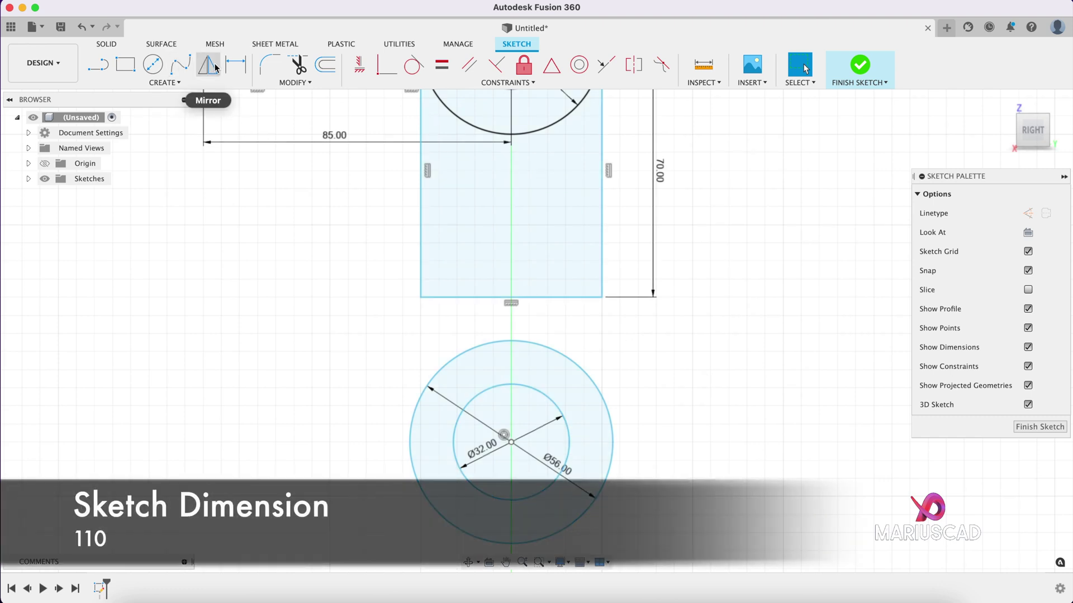
Dimension the lower circles' centre 110 below the Ø50 circle's centre.
{"action": "left_click", "coordinate": [235, 65]}
{"action": "scroll", "coordinate": [799, 375], "scroll_direction": "up", "scroll_amount": 2}
{"action": "scroll", "coordinate": [799, 376], "scroll_direction": "down", "scroll_amount": 2}
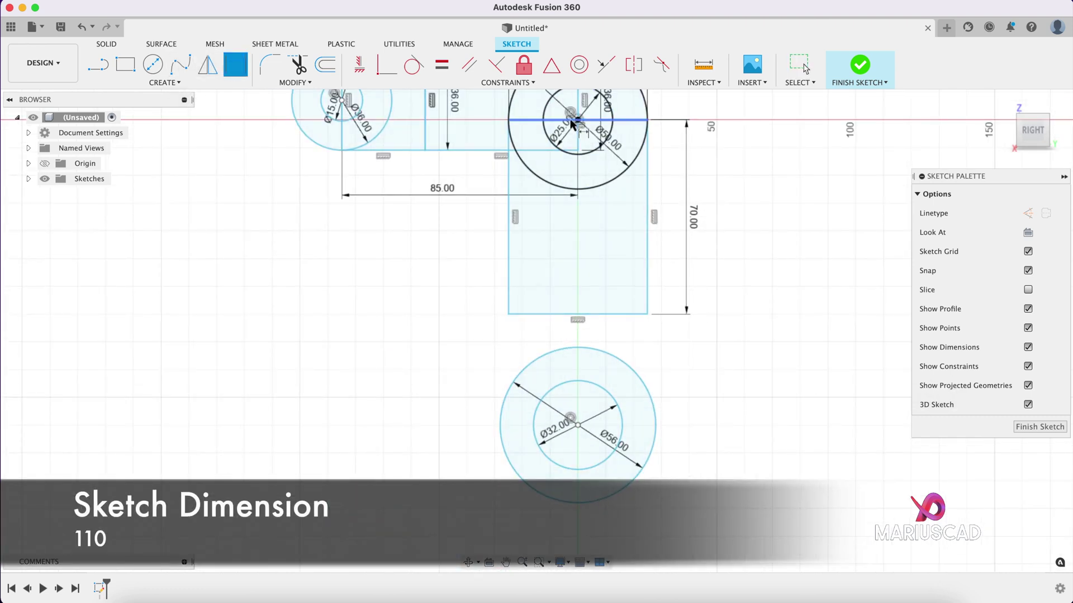
{"action": "left_click", "coordinate": [585, 435]}
{"action": "left_click", "coordinate": [577, 119]}
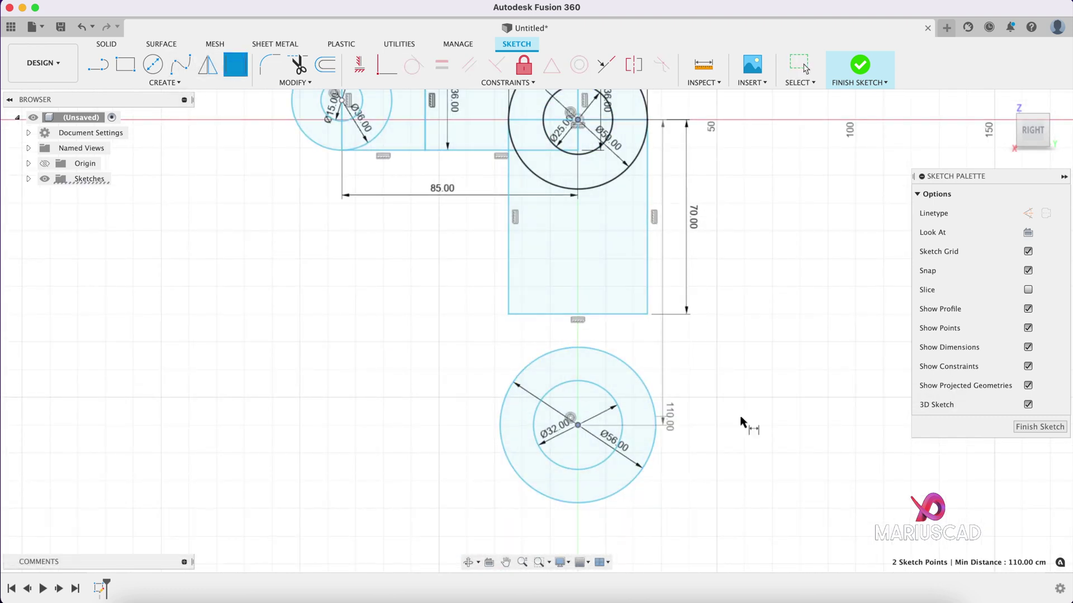
{"action": "left_click", "coordinate": [806, 421]}
{"action": "type", "text": "110"}
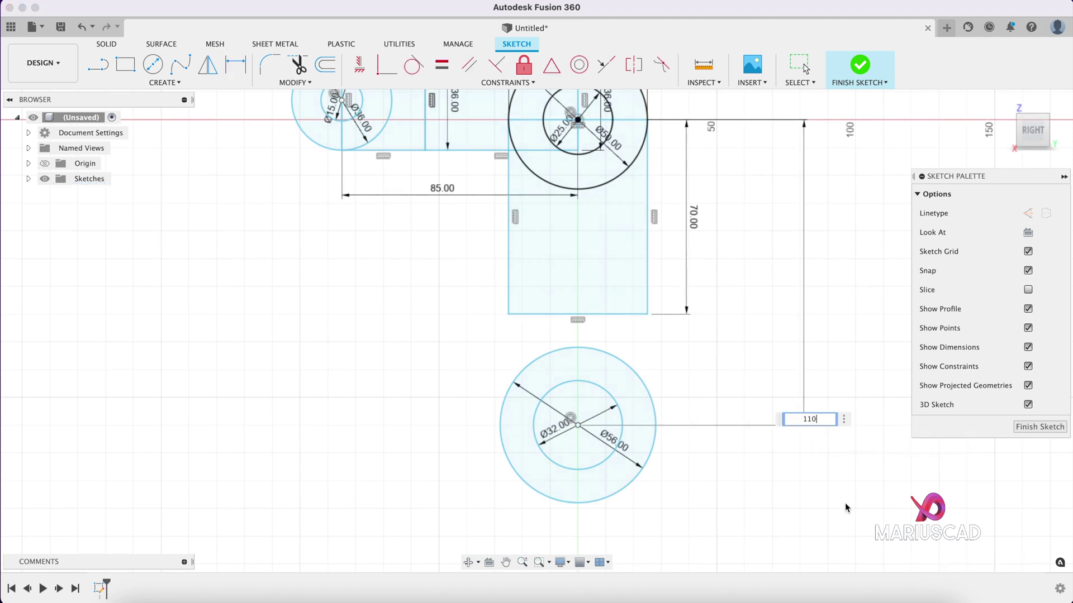
{"action": "key", "text": "Return"}
{"action": "scroll", "coordinate": [841, 429], "scroll_direction": "down", "scroll_amount": 1}
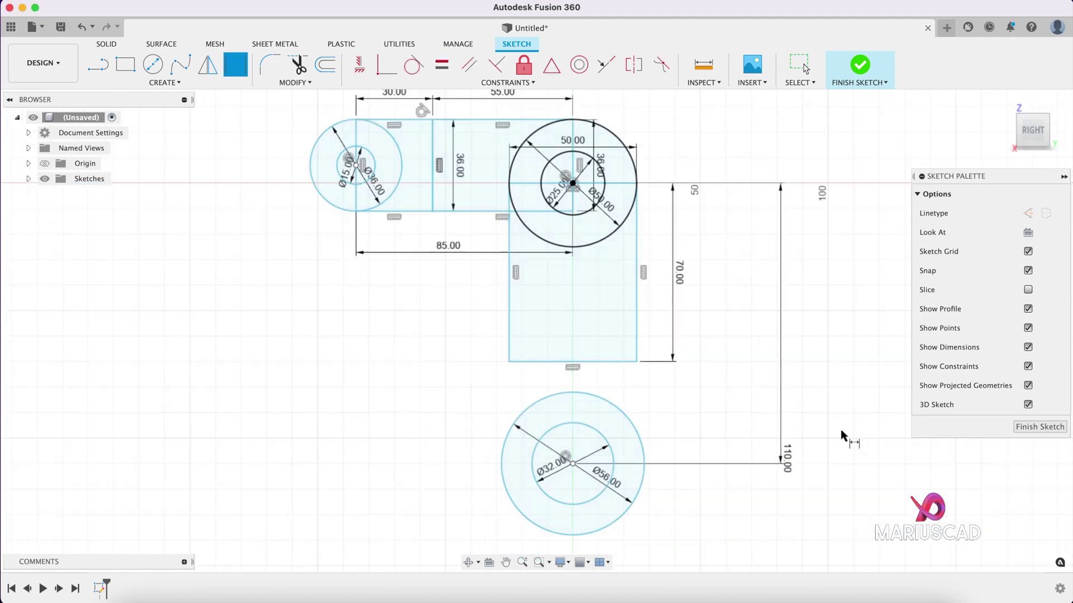
Draw a rectangle from the 70 rectangle's lower-left corner to the lower circles' centre, then finish the sketch.
{"action": "key", "text": "r"}
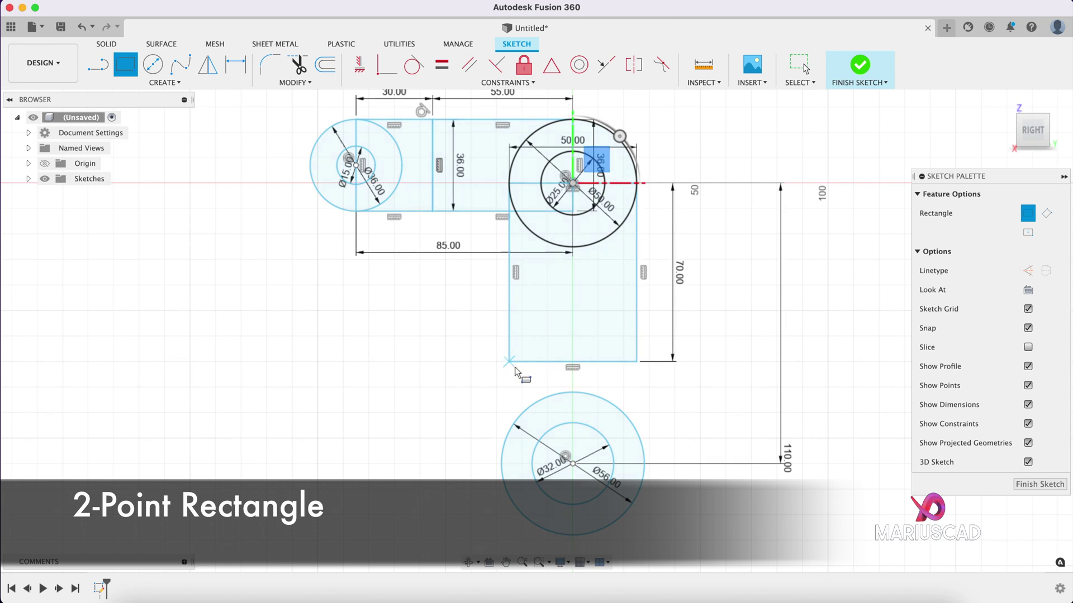
{"action": "left_click", "coordinate": [508, 362]}
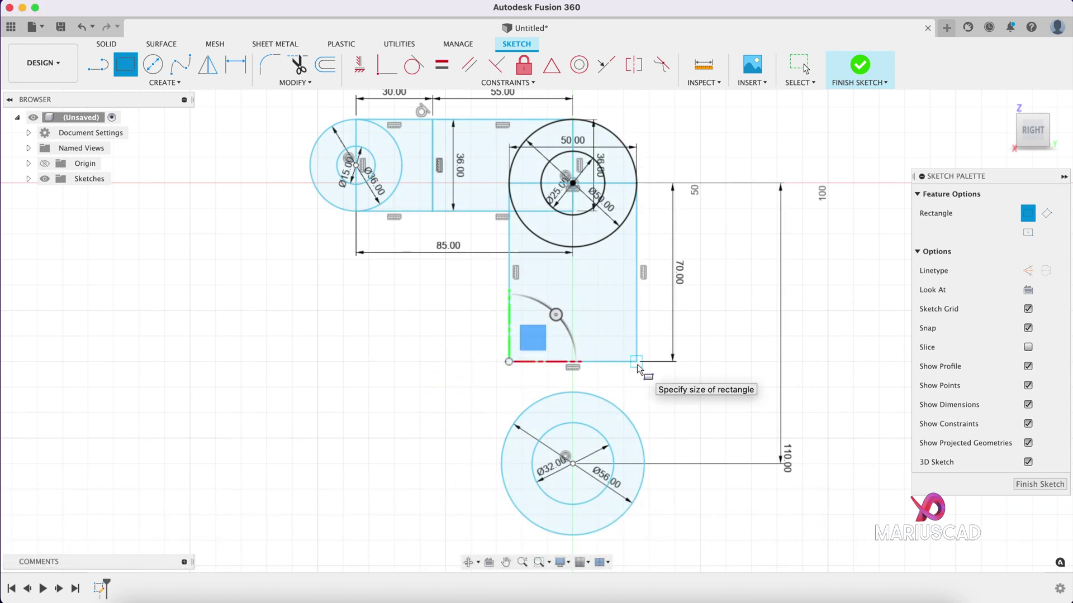
{"action": "left_click", "coordinate": [635, 482]}
{"action": "key", "text": "Escape"}
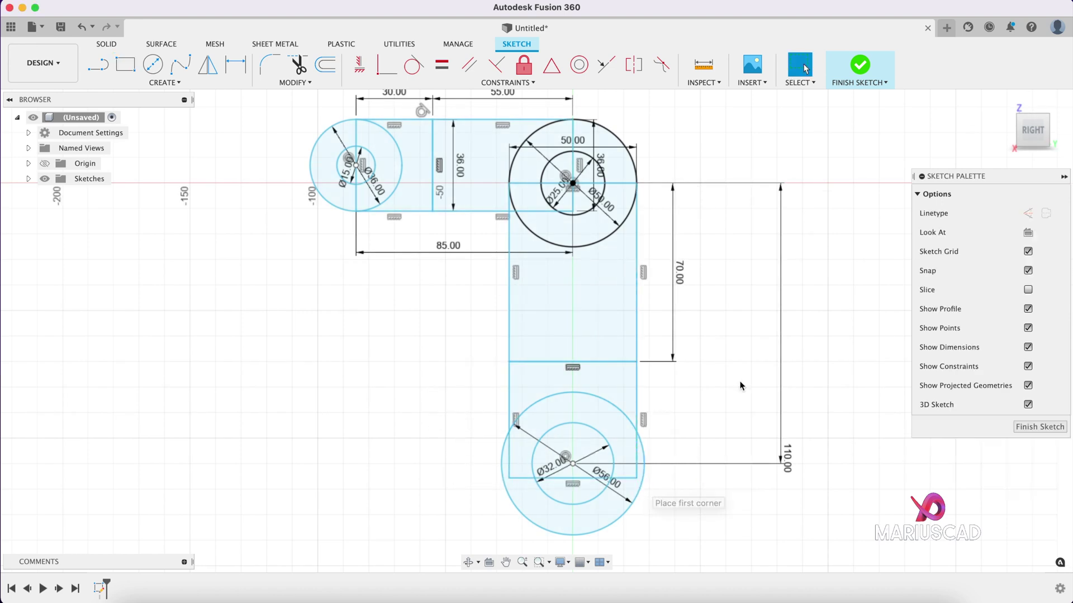
{"action": "middle_click_drag", "start_coordinate": [726, 369], "coordinate": [750, 366]}
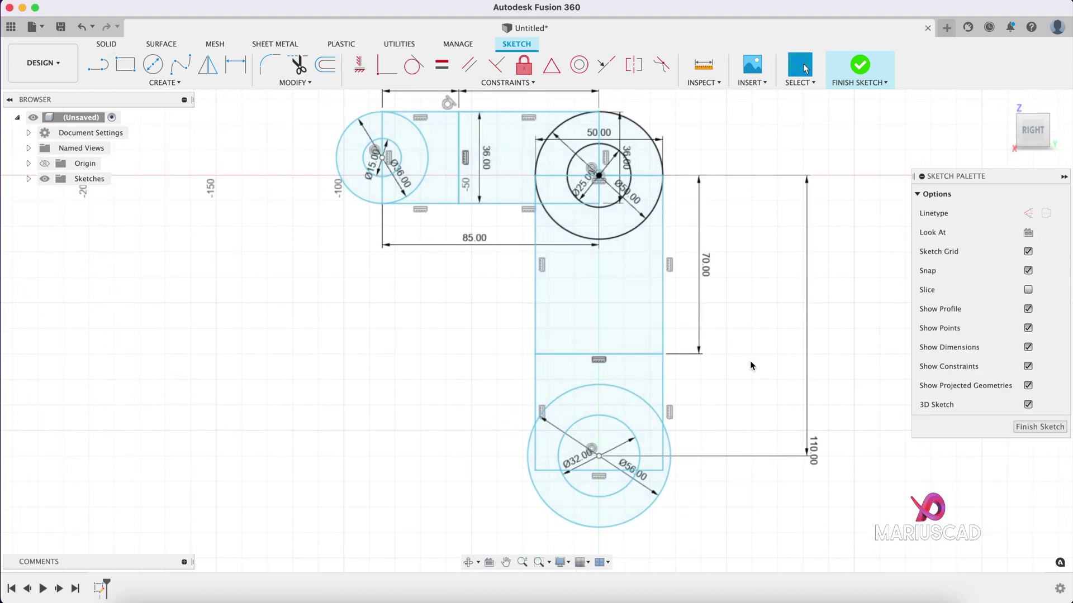
{"action": "left_click", "coordinate": [860, 64]}
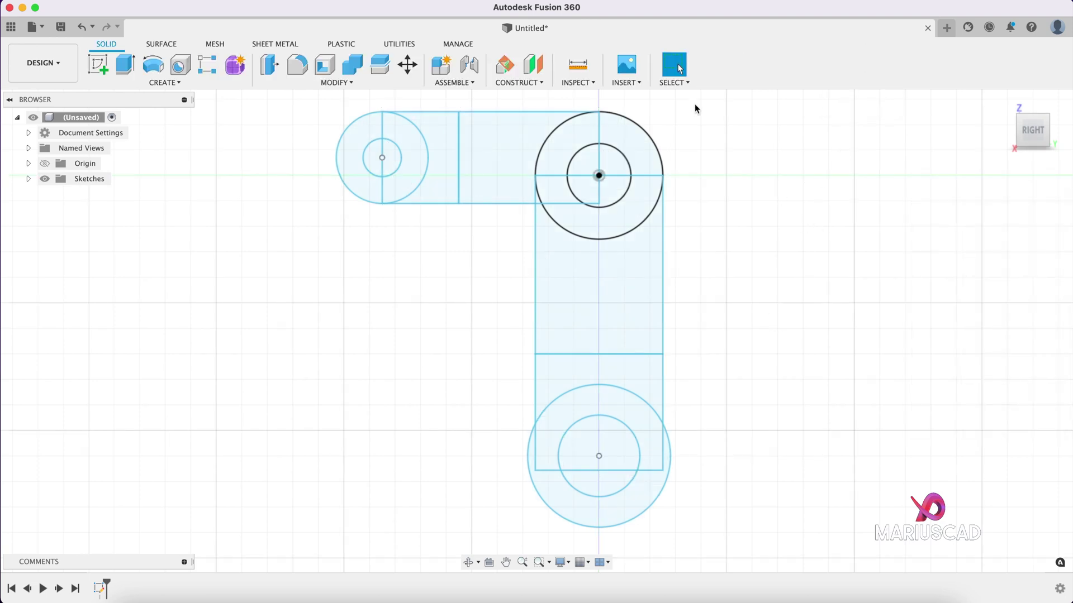
Return the finished sketch to the isometric home view after checking the Exercise 9 reference drawing.
{"action": "left_click", "coordinate": [1005, 105]}
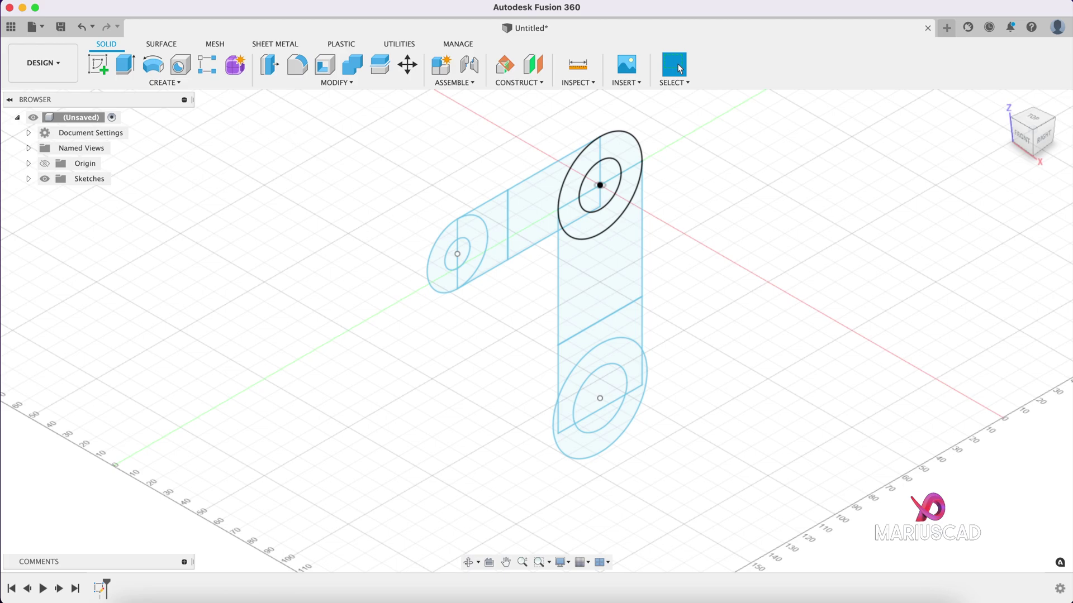
{"action": "left_click", "coordinate": [932, 594]}
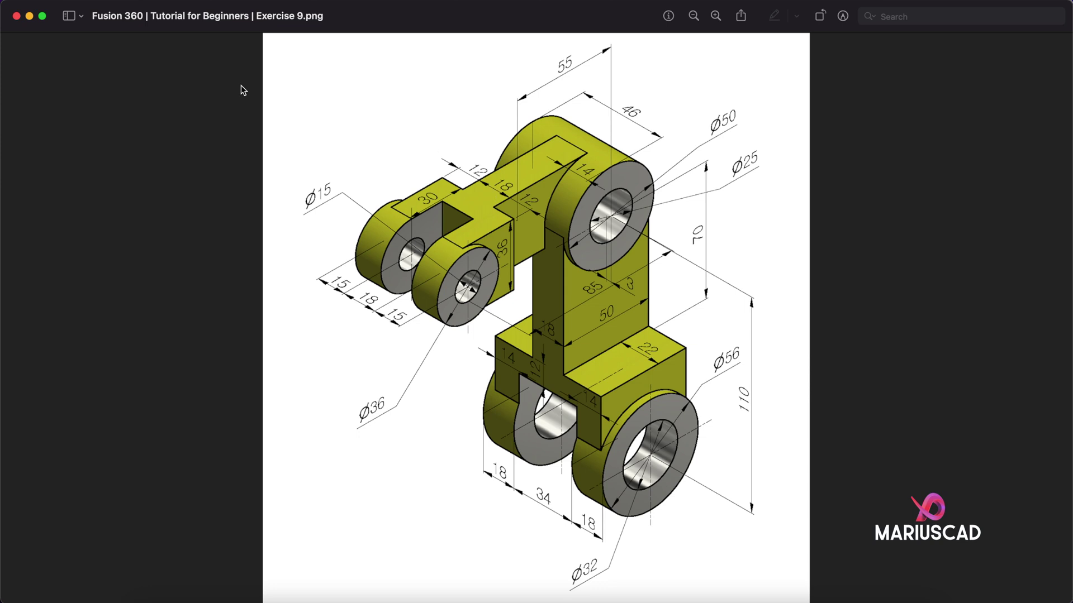
{"action": "left_click", "coordinate": [30, 16]}
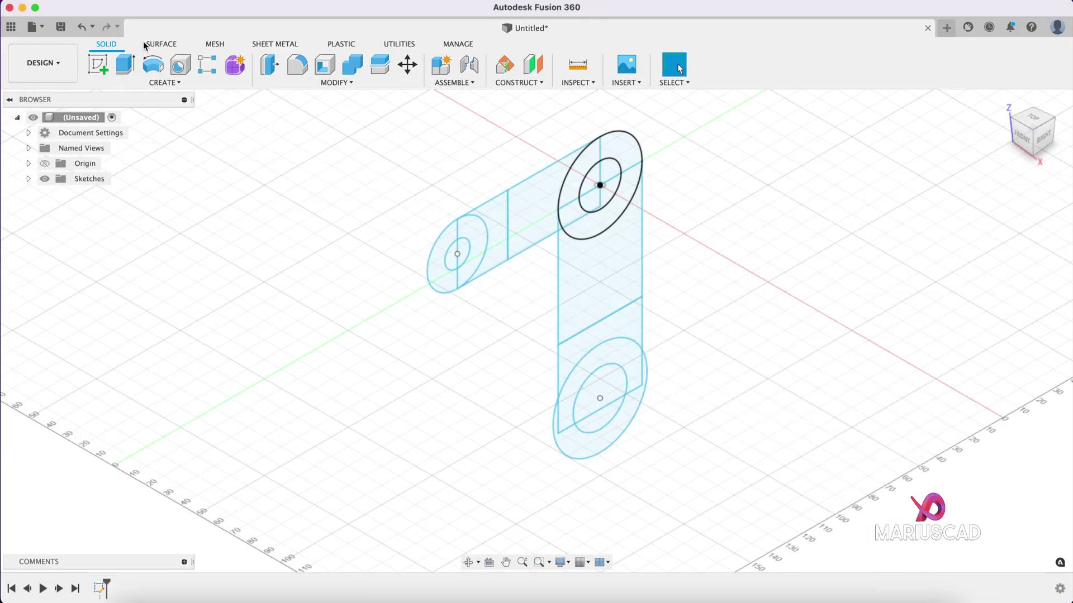
Extrude the four upper Ø50/Ø25 ring profiles symmetrically to a 46 whole length as a new body.
{"action": "left_click", "coordinate": [125, 64]}
{"action": "left_click", "coordinate": [631, 155]}
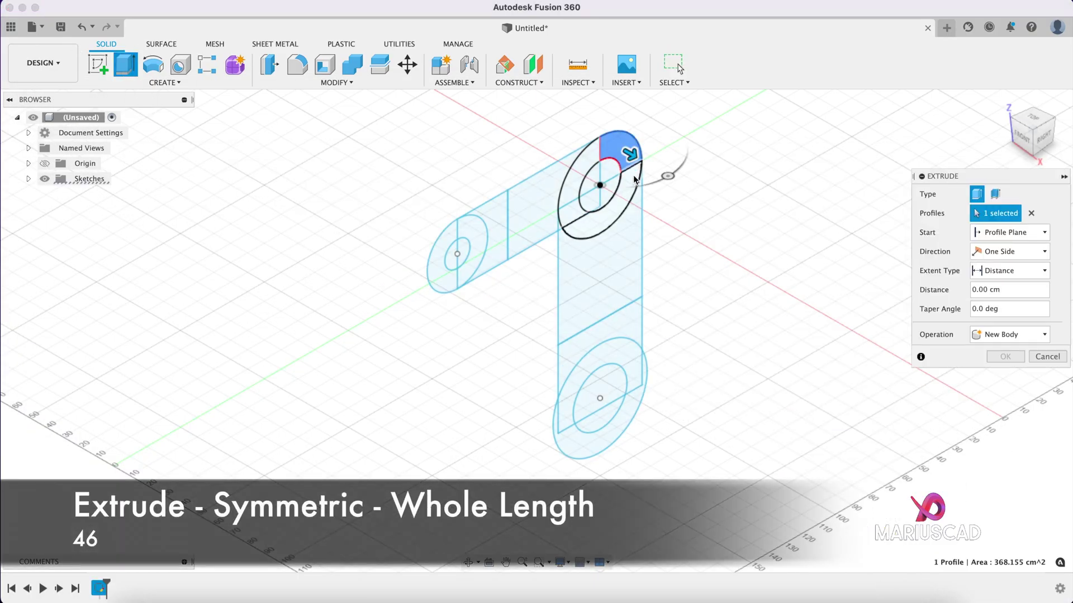
{"action": "left_click", "coordinate": [615, 211]}
{"action": "left_click", "coordinate": [572, 192]}
{"action": "left_click", "coordinate": [572, 211]}
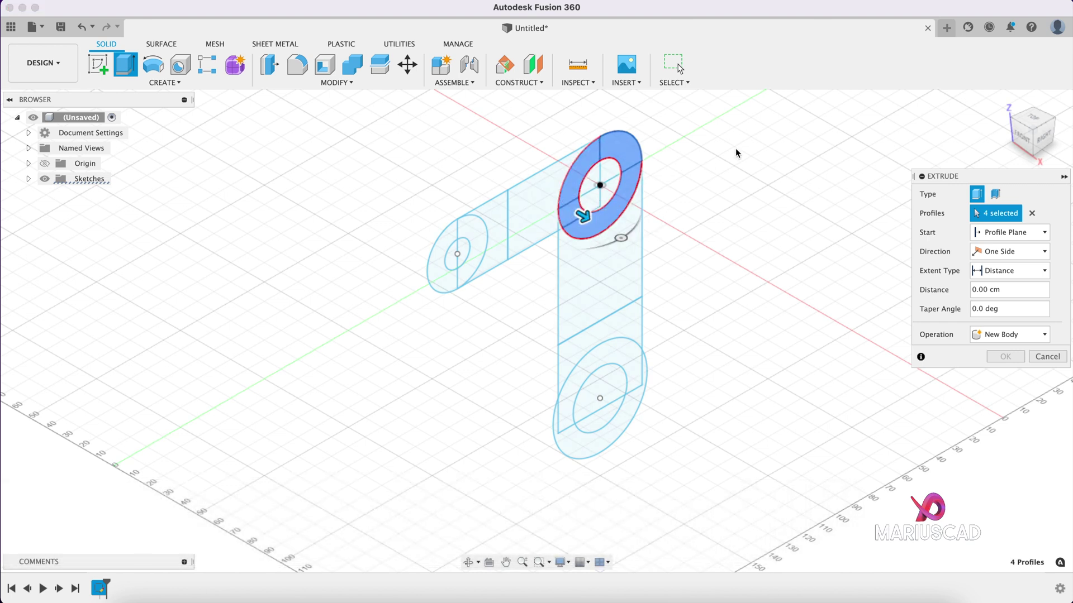
{"action": "left_click", "coordinate": [1010, 262]}
{"action": "left_click", "coordinate": [1023, 299]}
{"action": "left_click", "coordinate": [1024, 273]}
{"action": "left_click", "coordinate": [1006, 284]}
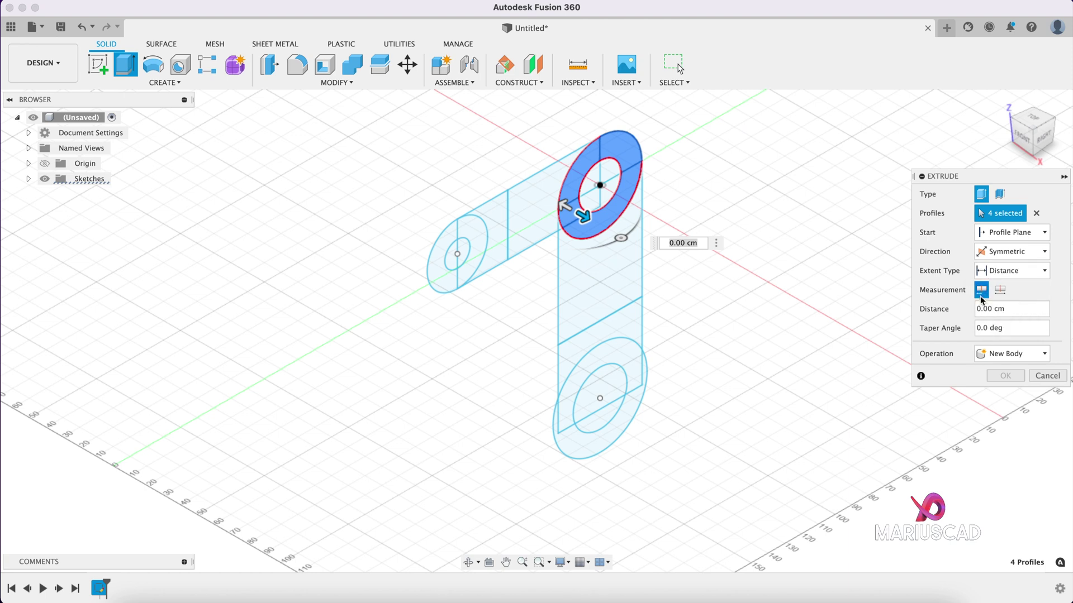
{"action": "left_click", "coordinate": [999, 290]}
{"action": "double_click", "coordinate": [1029, 314]}
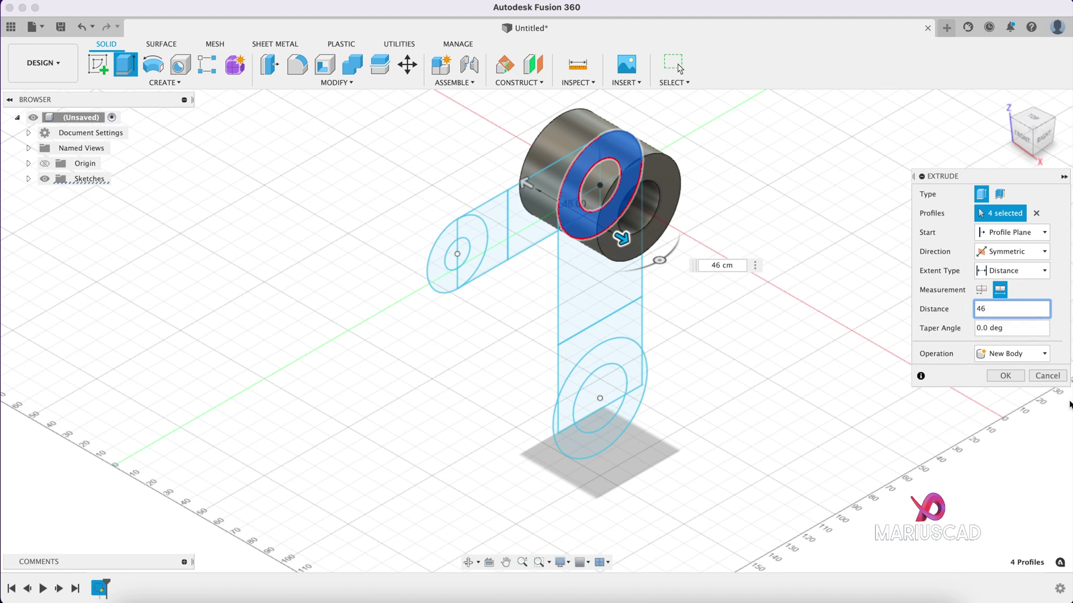
{"action": "left_click", "coordinate": [1015, 378]}
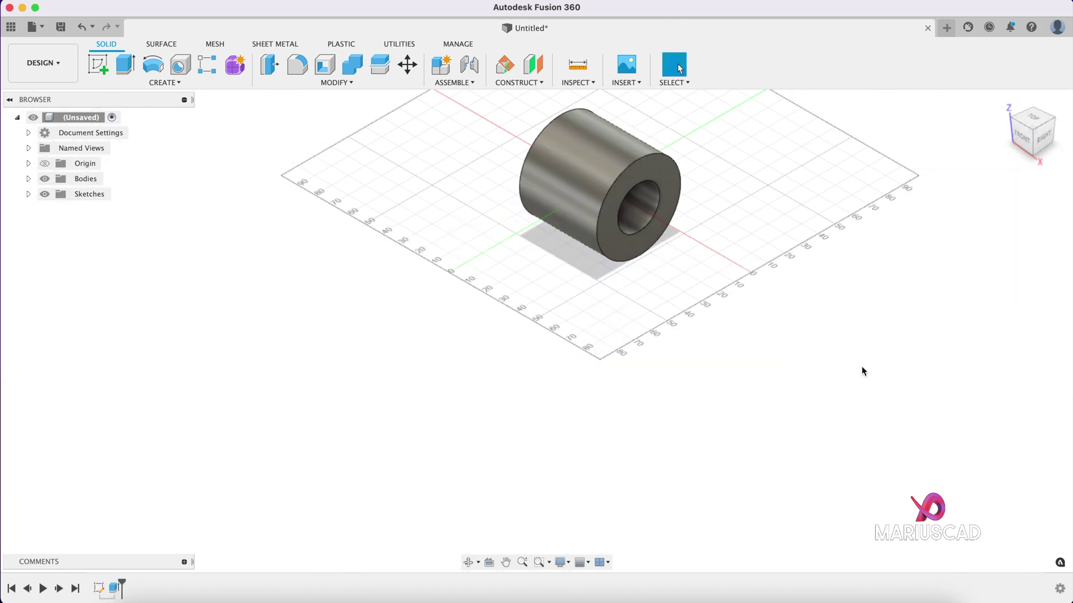
Show Sketch1 again and select both connecting arm rectangle profiles for extrusion.
{"action": "left_click", "coordinate": [29, 194]}
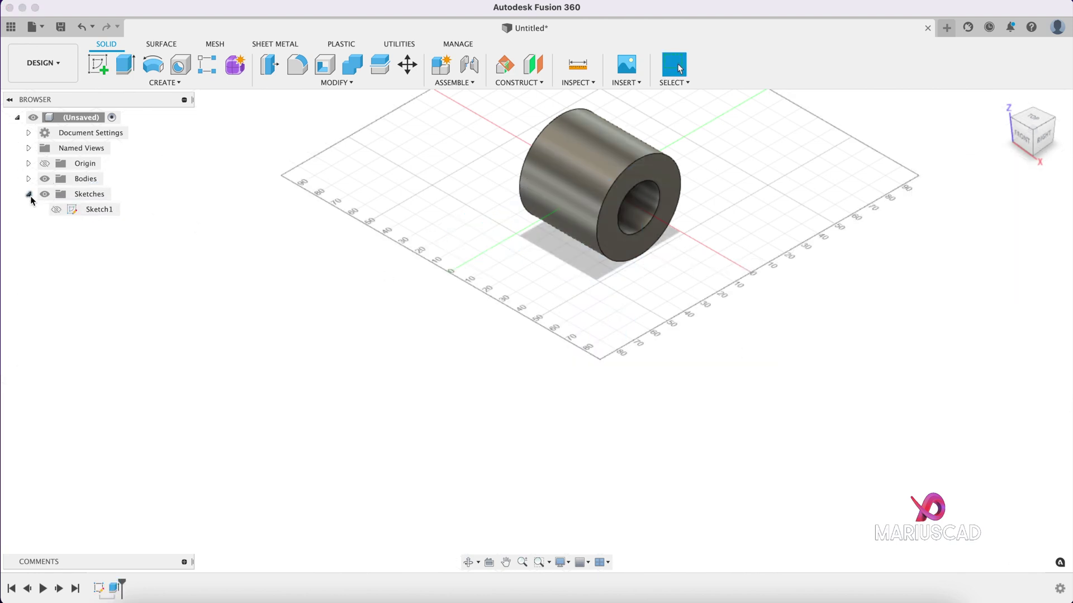
{"action": "left_click", "coordinate": [56, 210]}
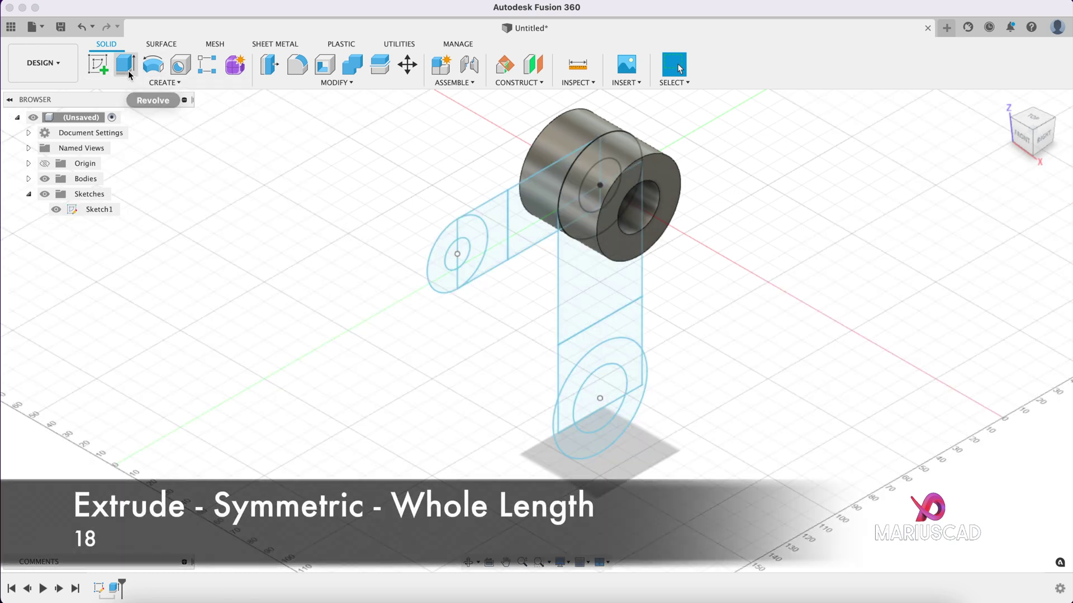
{"action": "left_click", "coordinate": [125, 64]}
{"action": "left_click", "coordinate": [524, 200]}
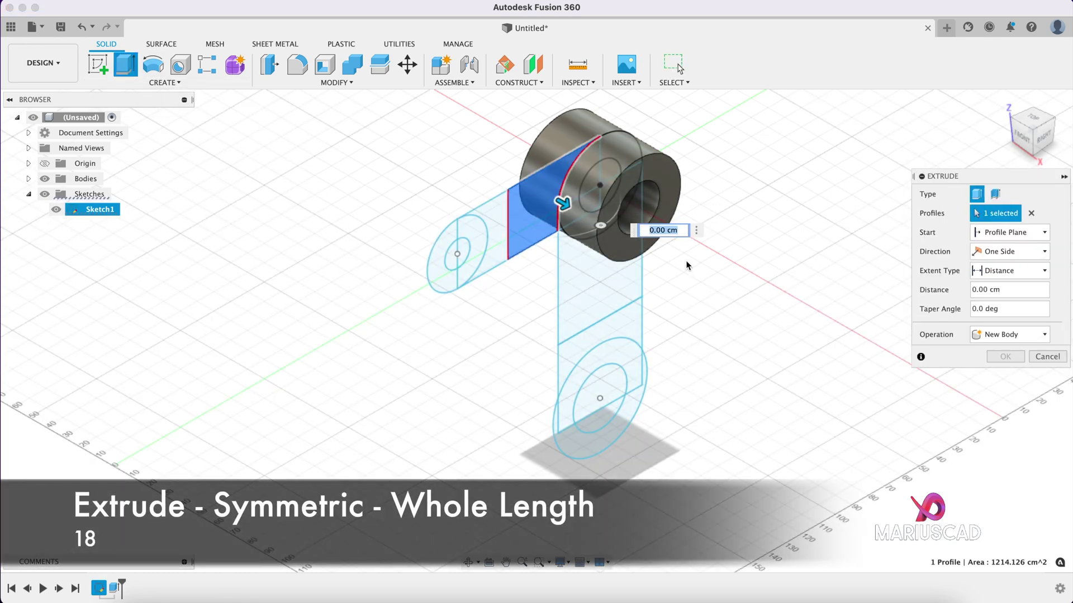
{"action": "middle_click_drag", "start_coordinate": [768, 319], "coordinate": [552, 227], "text": "shift"}
{"action": "scroll", "coordinate": [552, 226], "scroll_direction": "up", "scroll_amount": 5}
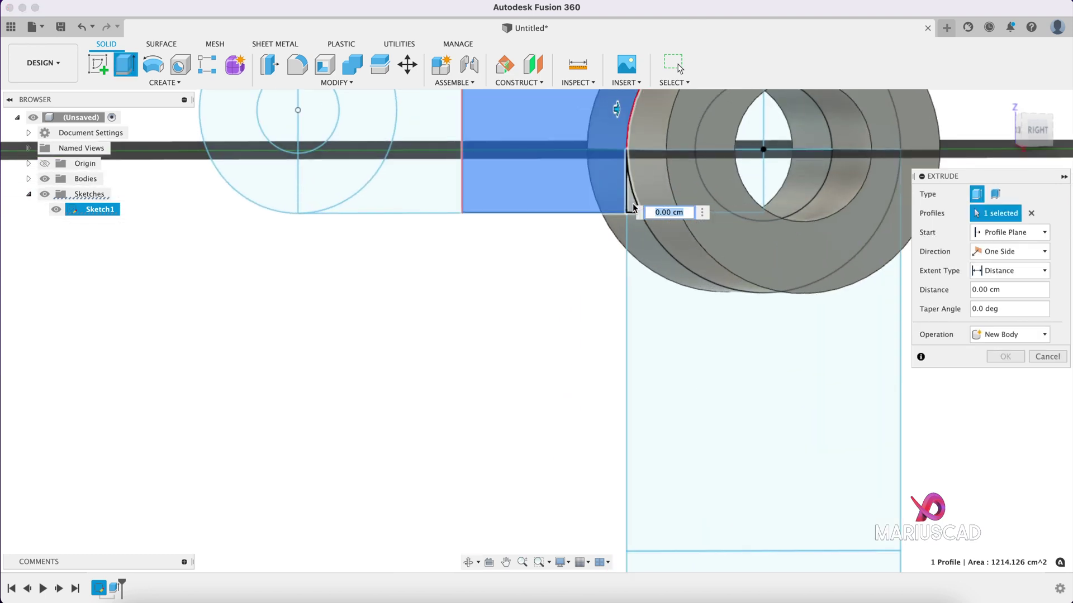
{"action": "left_click", "coordinate": [792, 180]}
{"action": "middle_click_drag", "start_coordinate": [793, 180], "coordinate": [694, 413], "text": "shift"}
Extrude the arm profiles symmetrically to an 18 cm whole length, joined to the cylinder.
{"action": "left_click", "coordinate": [1014, 262]}
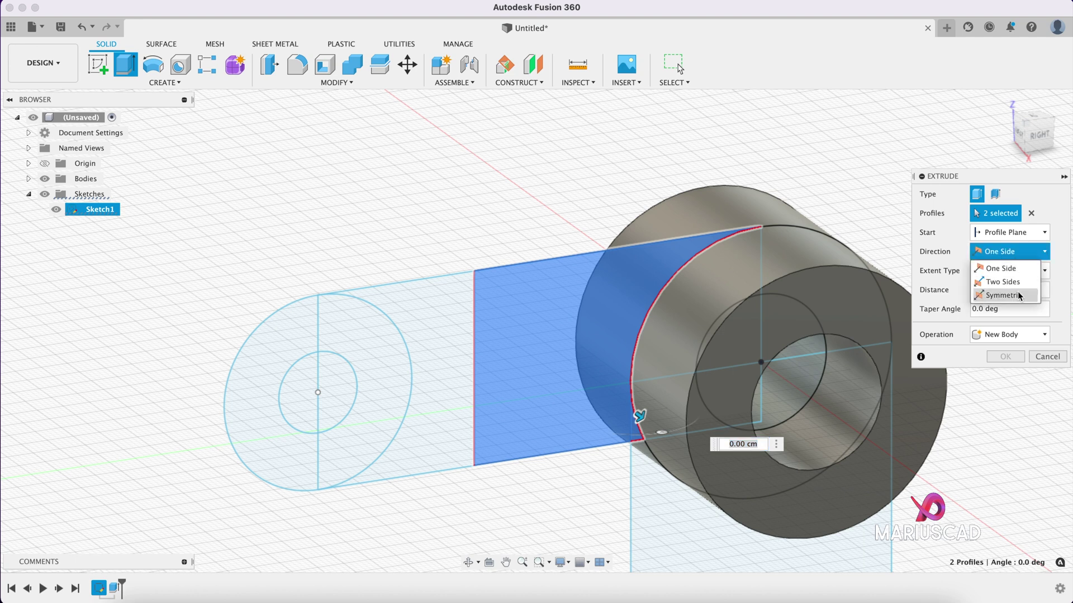
{"action": "left_click", "coordinate": [1016, 293]}
{"action": "left_click", "coordinate": [998, 291]}
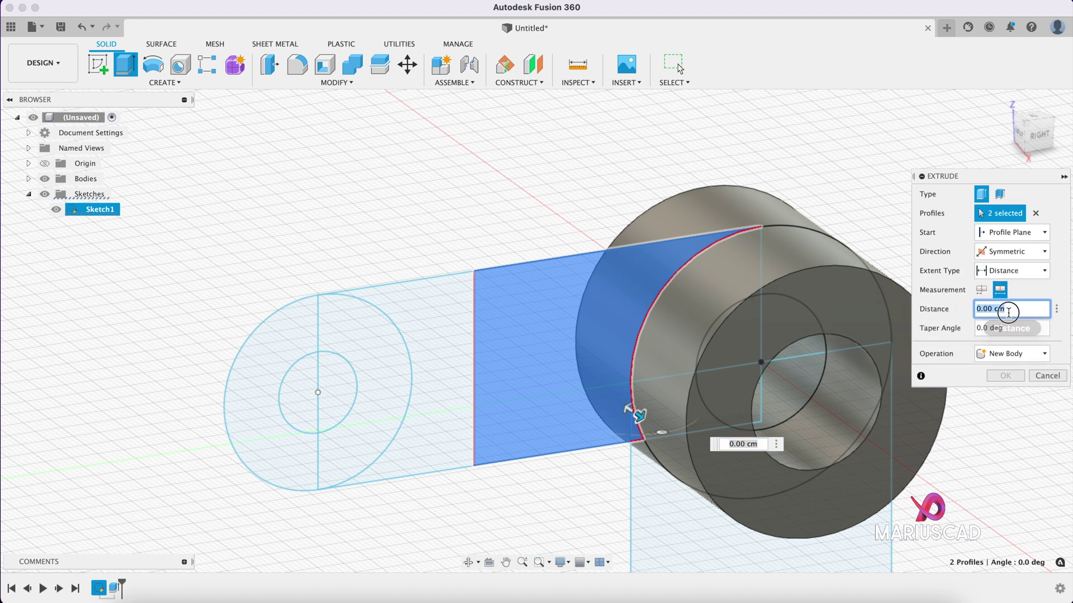
{"action": "left_click", "coordinate": [1009, 310]}
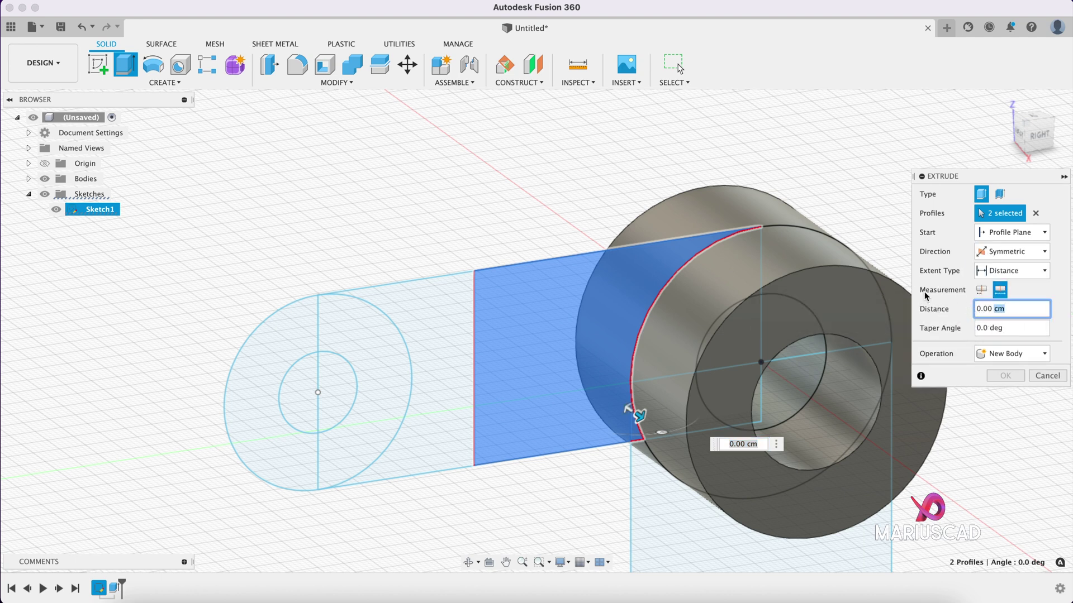
{"action": "triple_click", "coordinate": [1015, 308]}
{"action": "type", "text": "18"}
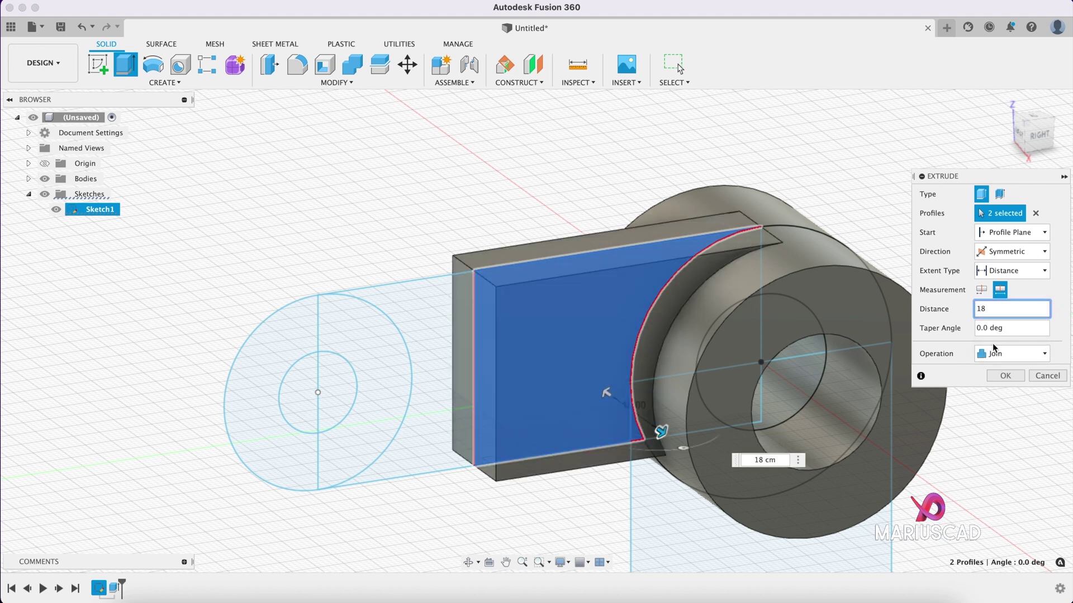
{"action": "left_click", "coordinate": [1005, 377]}
{"action": "middle_click_drag", "start_coordinate": [991, 387], "coordinate": [880, 366], "text": "shift"}
{"action": "scroll", "coordinate": [881, 366], "scroll_direction": "up", "scroll_amount": 3}
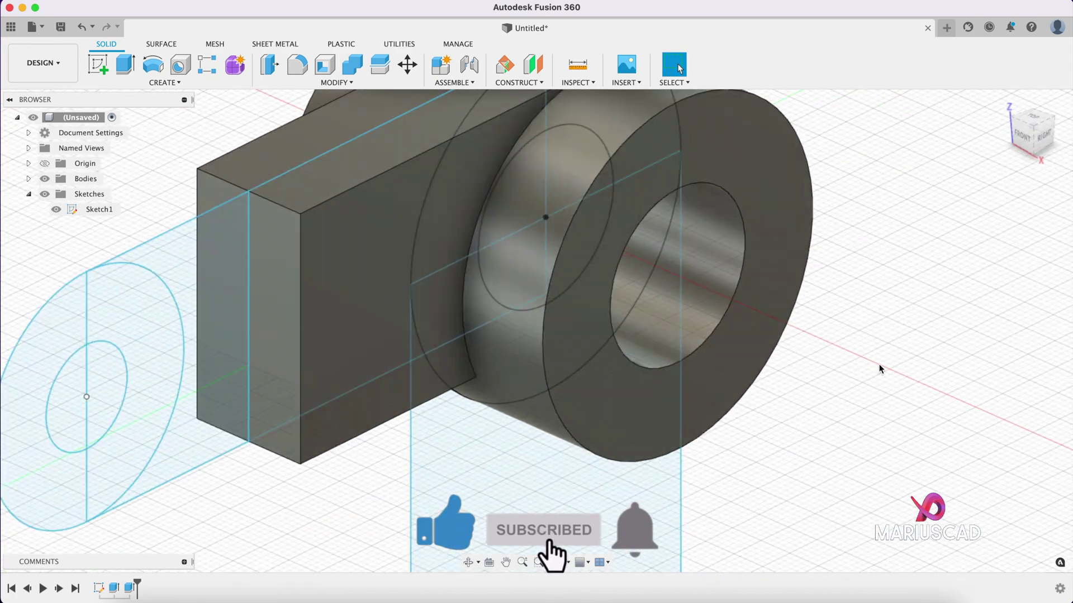
{"action": "scroll", "coordinate": [881, 366], "scroll_direction": "down", "scroll_amount": 3}
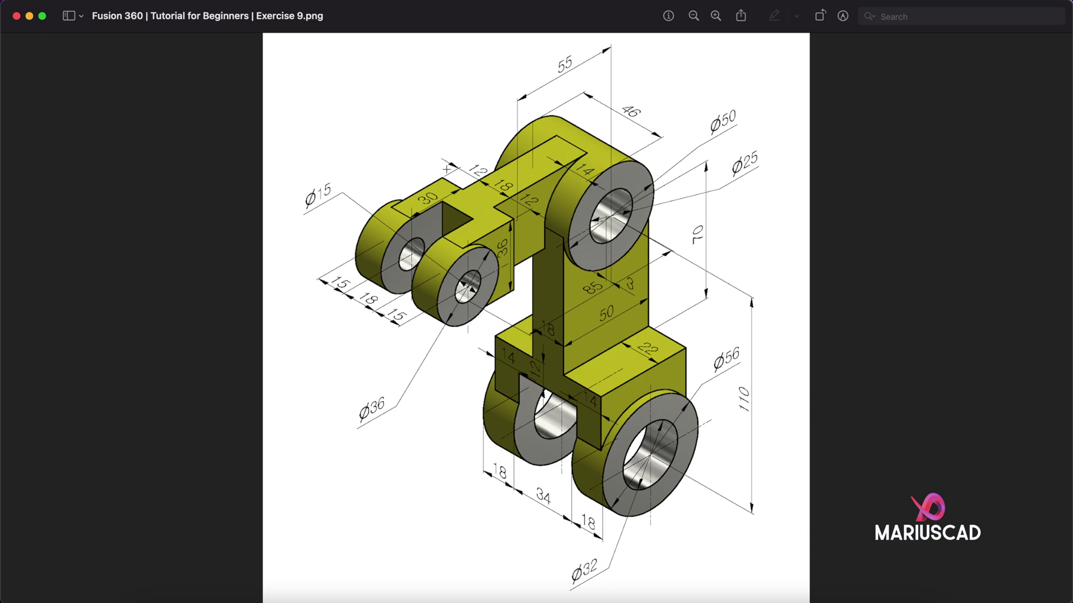
Extrude the profile beside the small boss circle symmetrically to a 12+18+12 whole length.
{"action": "left_click", "coordinate": [29, 16]}
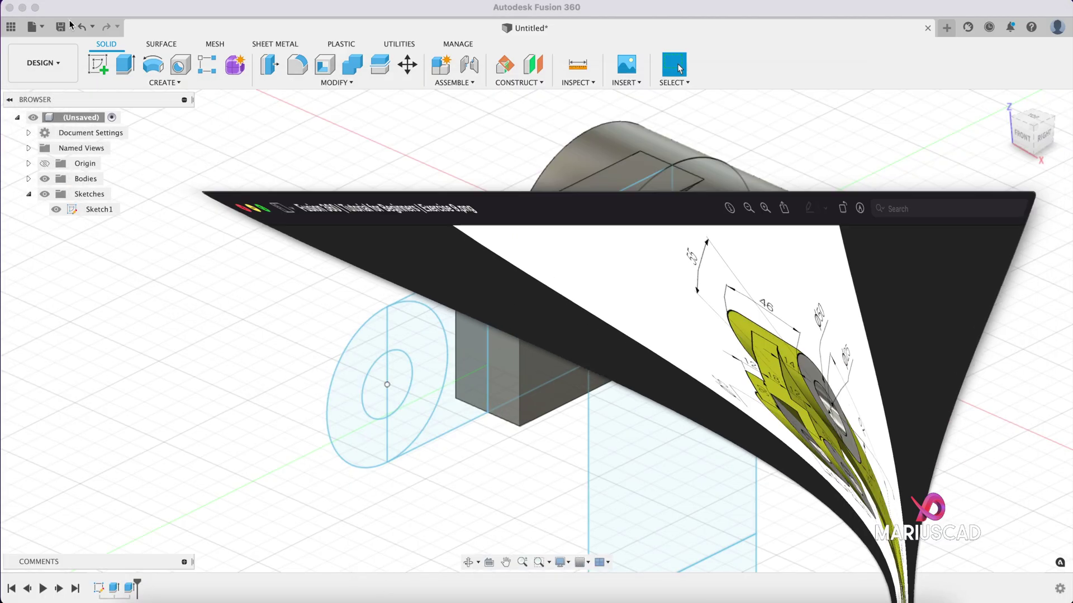
{"action": "left_click", "coordinate": [125, 64]}
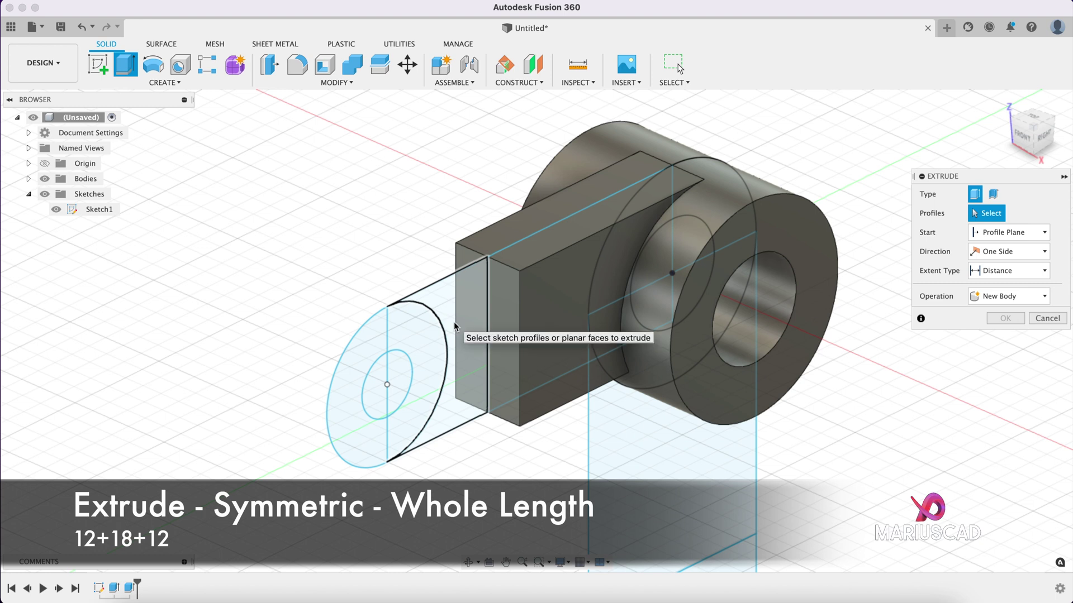
{"action": "left_click", "coordinate": [453, 322]}
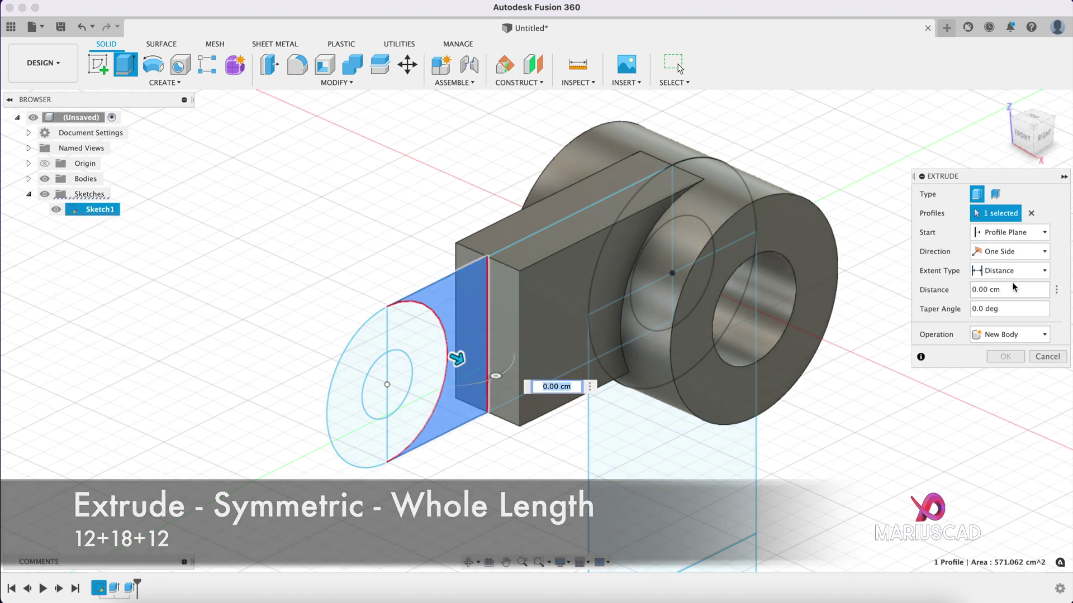
{"action": "left_click", "coordinate": [1028, 251]}
{"action": "left_click", "coordinate": [1012, 296]}
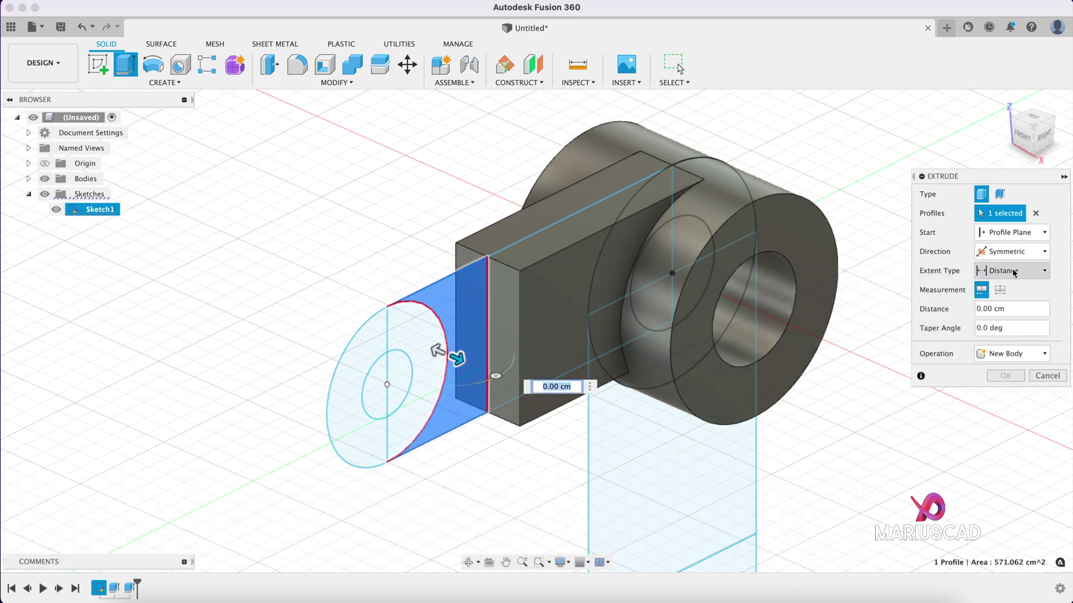
{"action": "left_click", "coordinate": [1004, 272]}
{"action": "left_click", "coordinate": [1004, 276]}
{"action": "left_click", "coordinate": [1013, 311]}
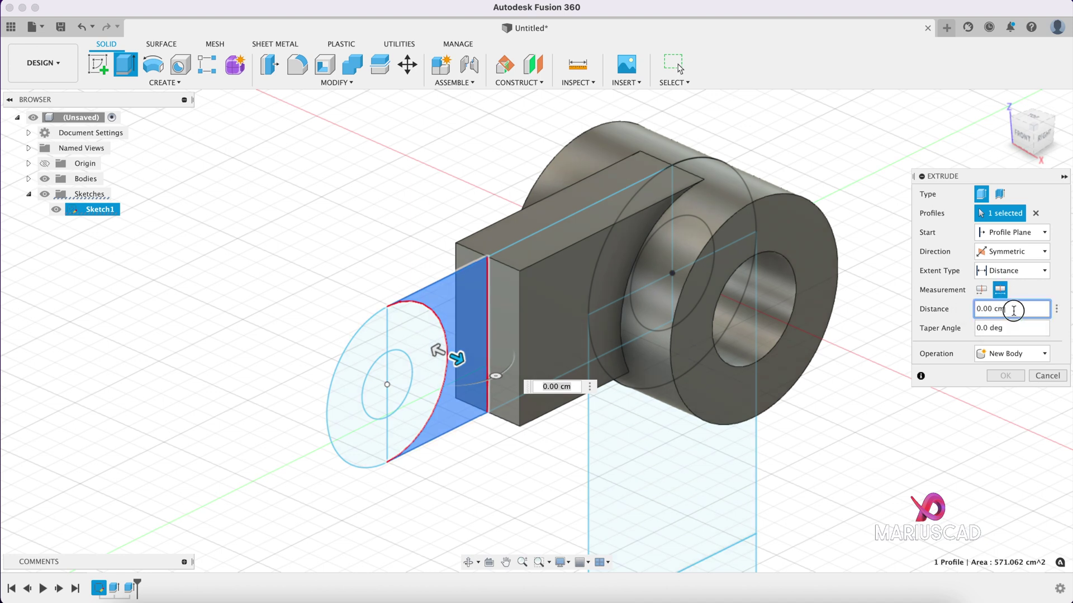
{"action": "type", "text": "12+18+12"}
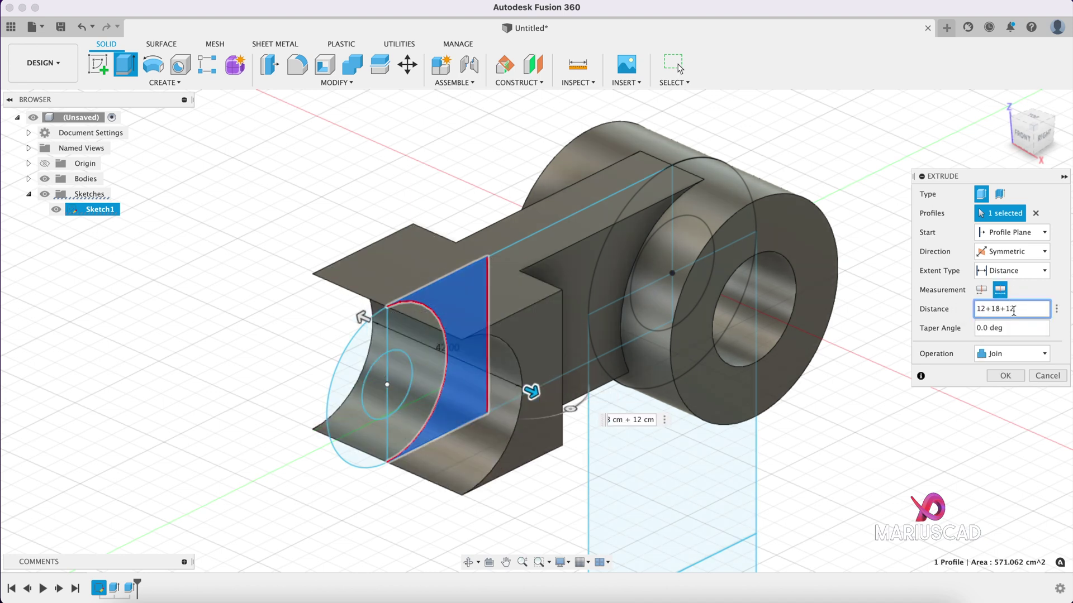
{"action": "left_click", "coordinate": [1003, 375]}
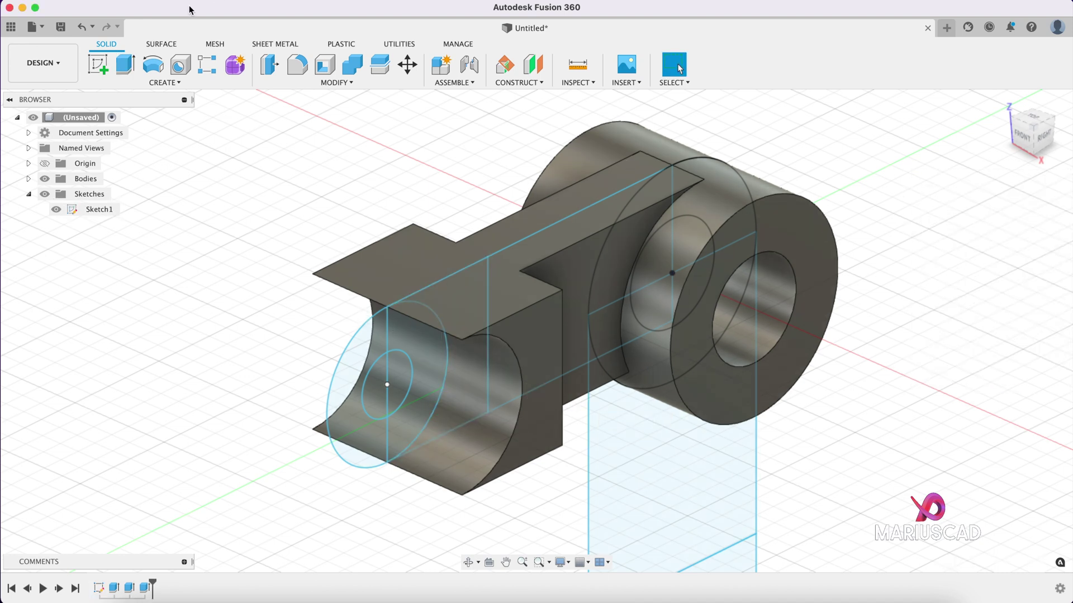
Extrude both half-ring profiles of the small boss symmetrically to 15+18+15, joined.
{"action": "key", "text": "e"}
{"action": "left_click", "coordinate": [430, 392]}
{"action": "left_click", "coordinate": [350, 387]}
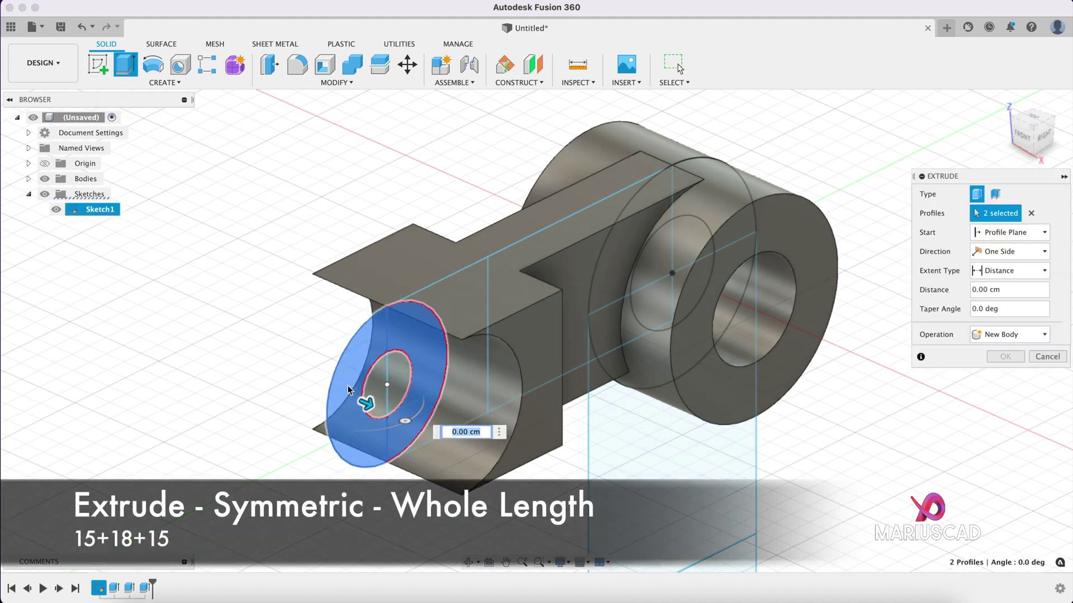
{"action": "left_click", "coordinate": [1032, 254]}
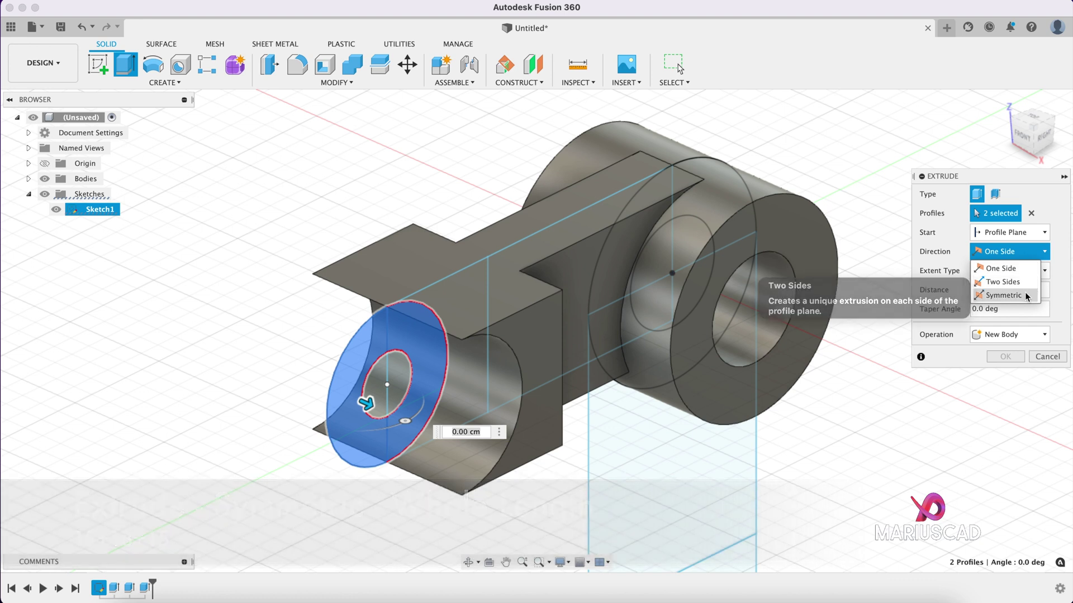
{"action": "left_click", "coordinate": [1004, 294]}
{"action": "left_click", "coordinate": [1010, 309]}
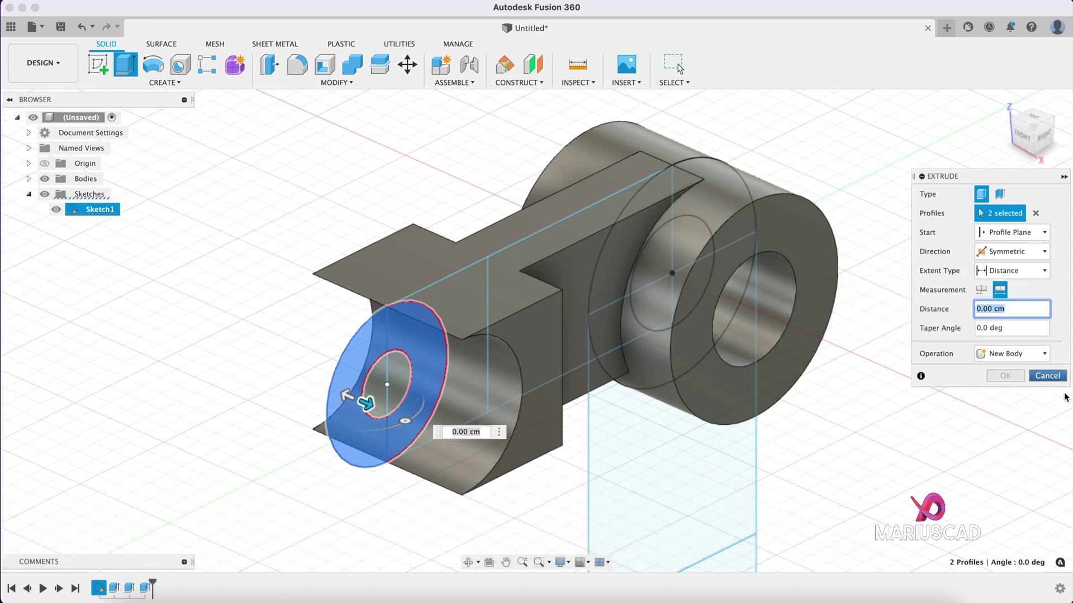
{"action": "type", "text": "15"}
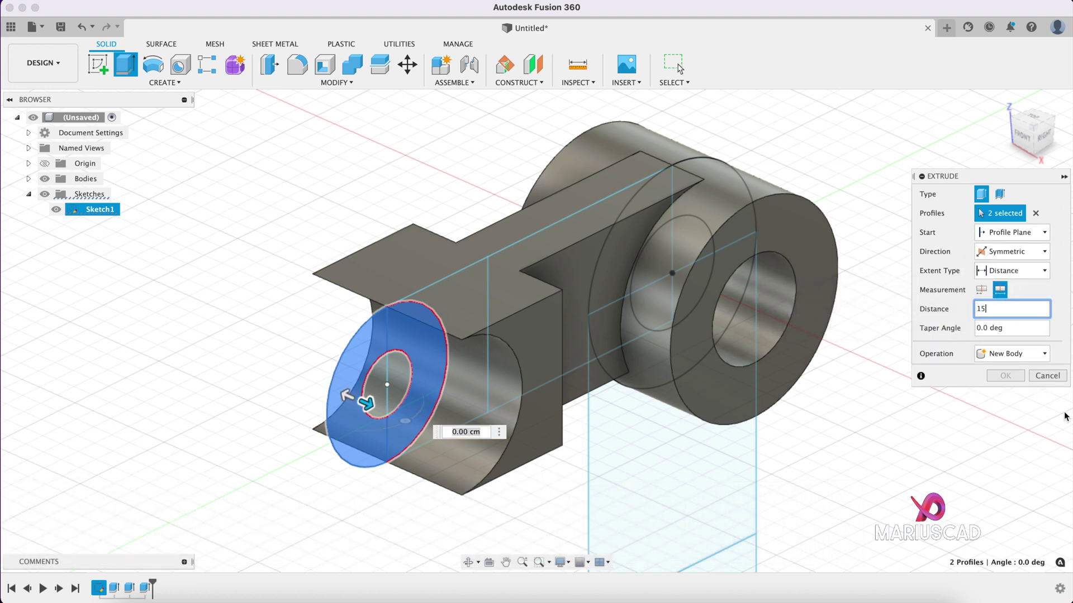
{"action": "type", "text": "+18+15"}
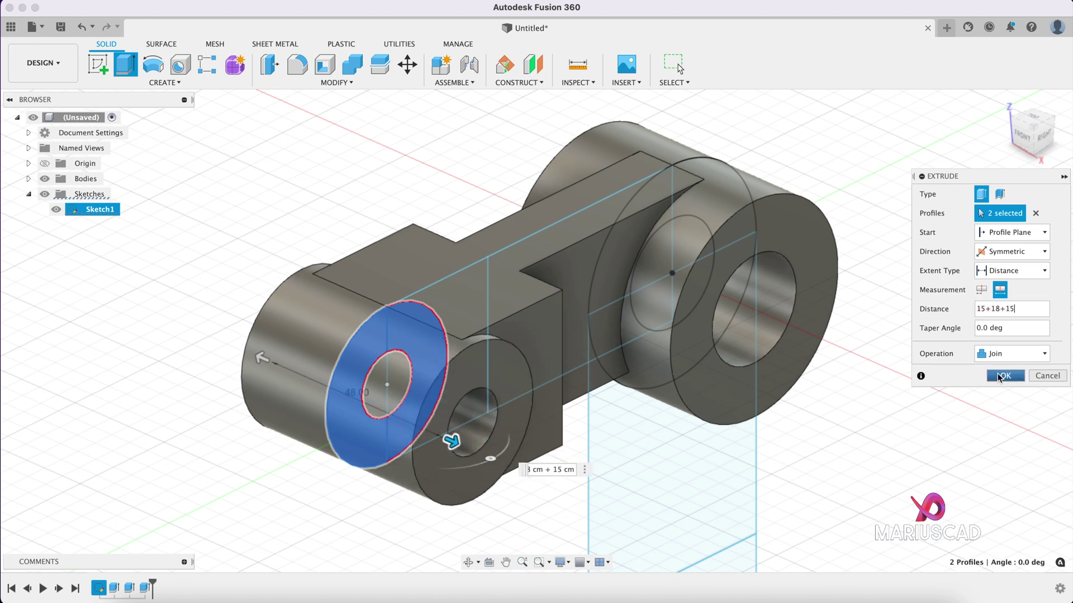
{"action": "left_click", "coordinate": [998, 373]}
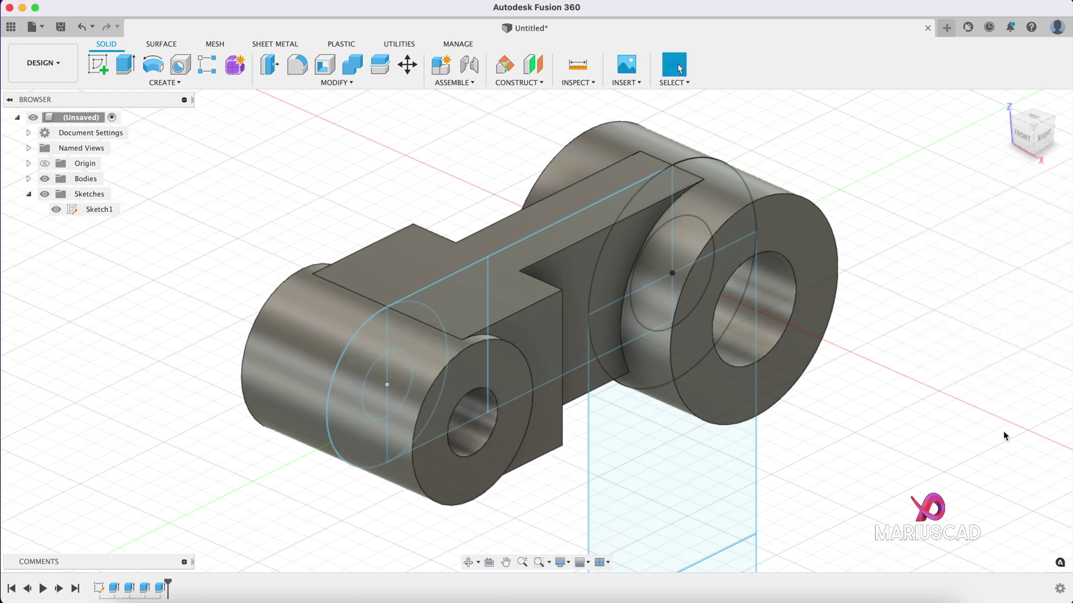
{"action": "middle_click_drag", "start_coordinate": [1003, 431], "coordinate": [893, 438], "text": "shift"}
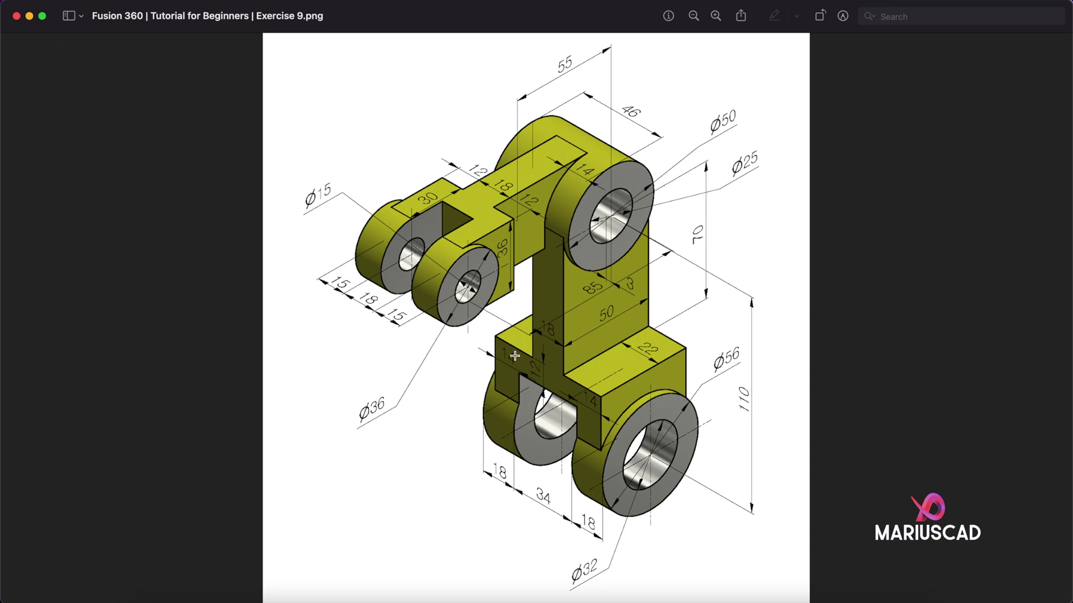
{"action": "left_click", "coordinate": [30, 17]}
Select the lower arm profile under the large boss and the sliver profile beside the circle.
{"action": "key", "text": "e"}
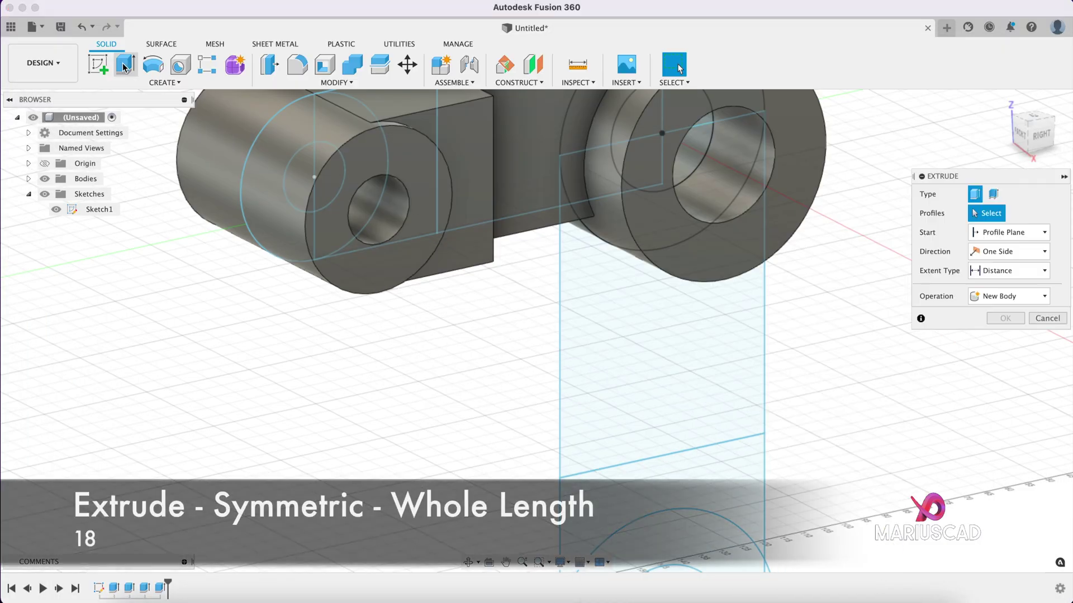
{"action": "left_click", "coordinate": [721, 349]}
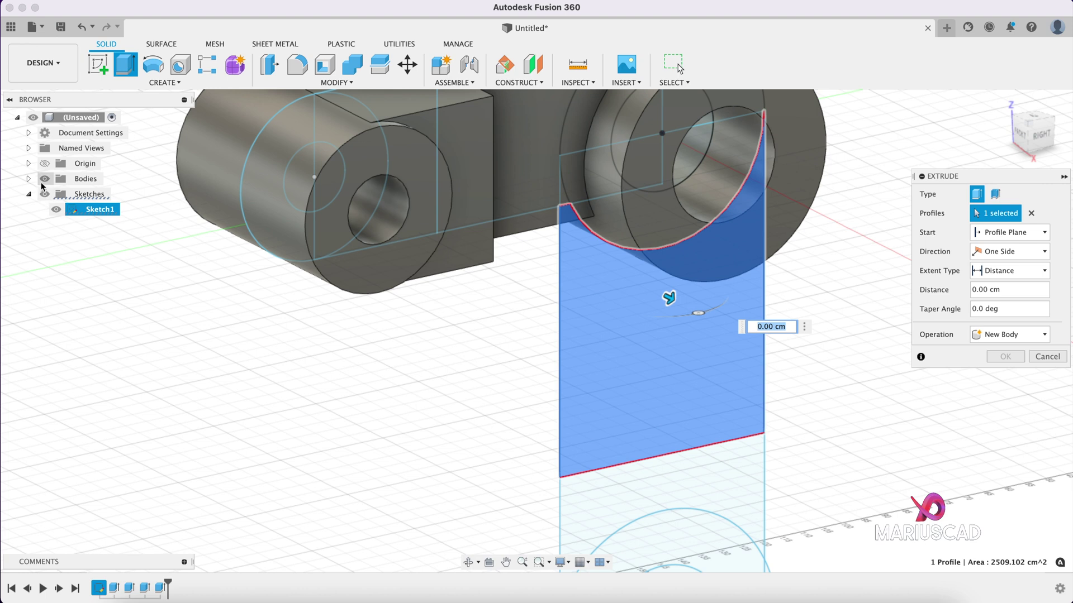
{"action": "left_click", "coordinate": [45, 179]}
{"action": "left_click", "coordinate": [563, 201]}
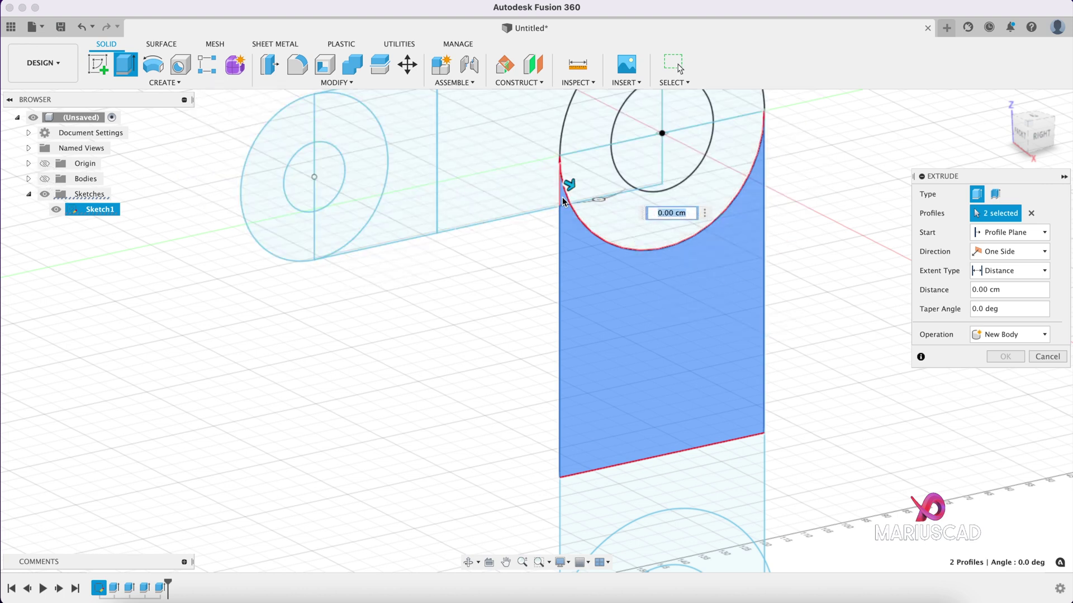
{"action": "middle_click_drag", "start_coordinate": [790, 340], "coordinate": [869, 350], "text": "shift"}
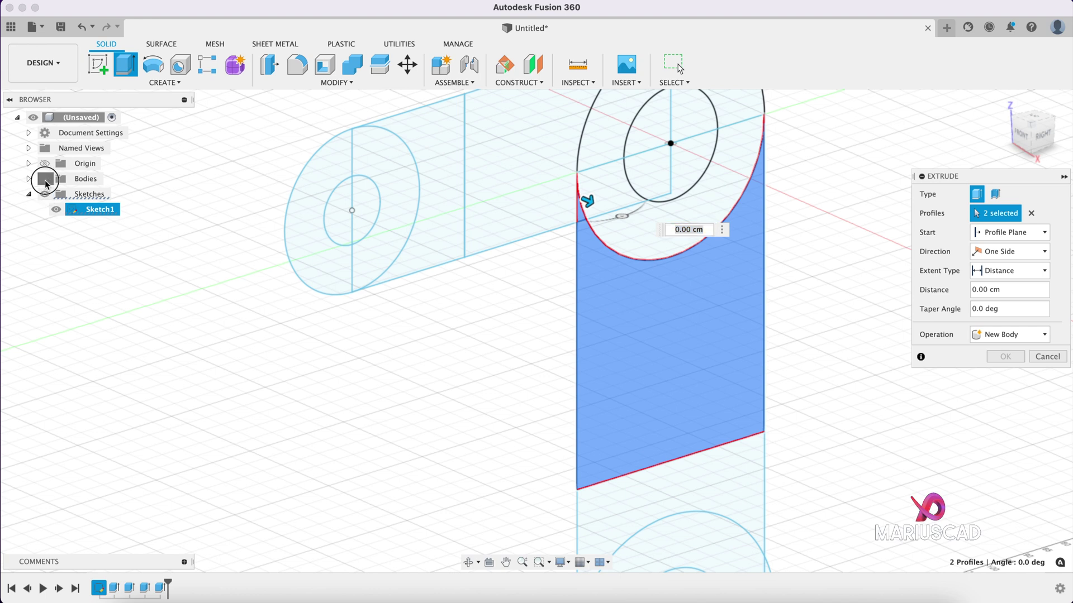
{"action": "left_click", "coordinate": [45, 179]}
Extrude the arm profiles symmetrically to an 18 cm whole length with a Join operation.
{"action": "left_click", "coordinate": [1011, 251]}
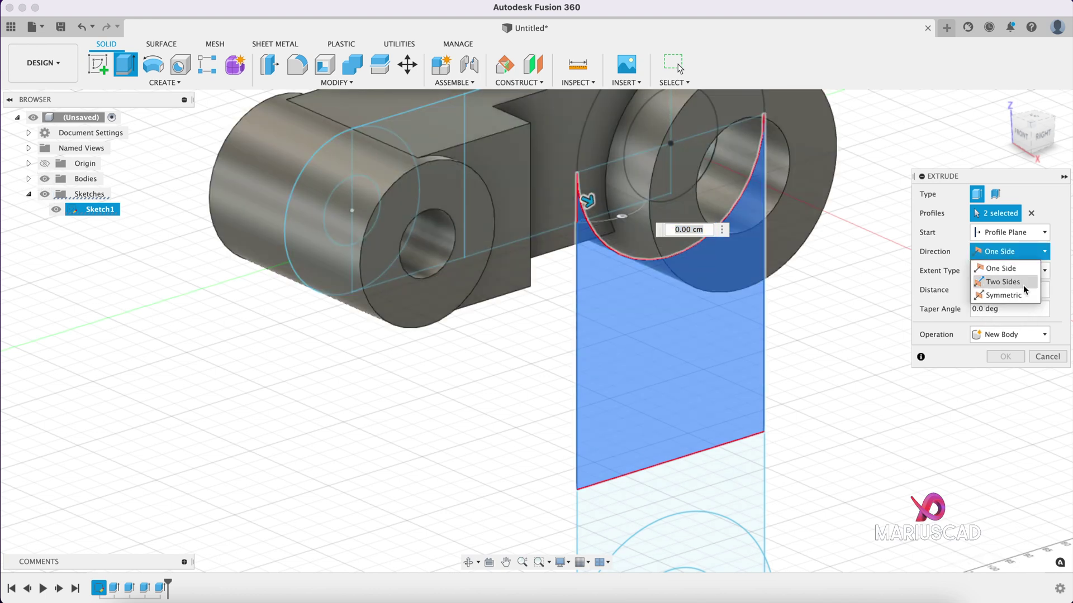
{"action": "left_click", "coordinate": [1002, 290]}
{"action": "left_click", "coordinate": [1000, 289]}
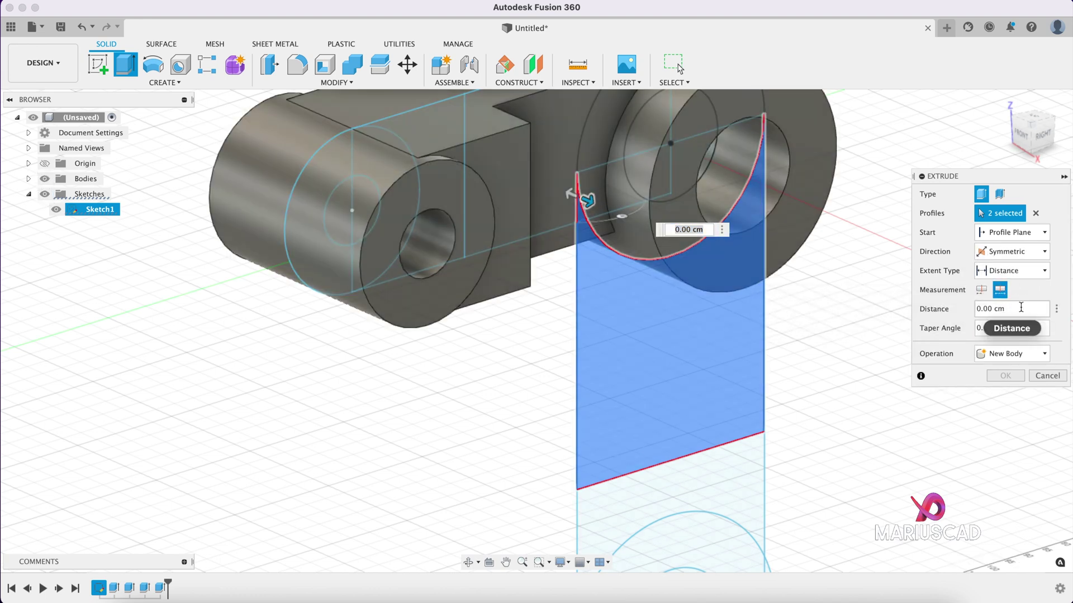
{"action": "left_click", "coordinate": [1021, 309]}
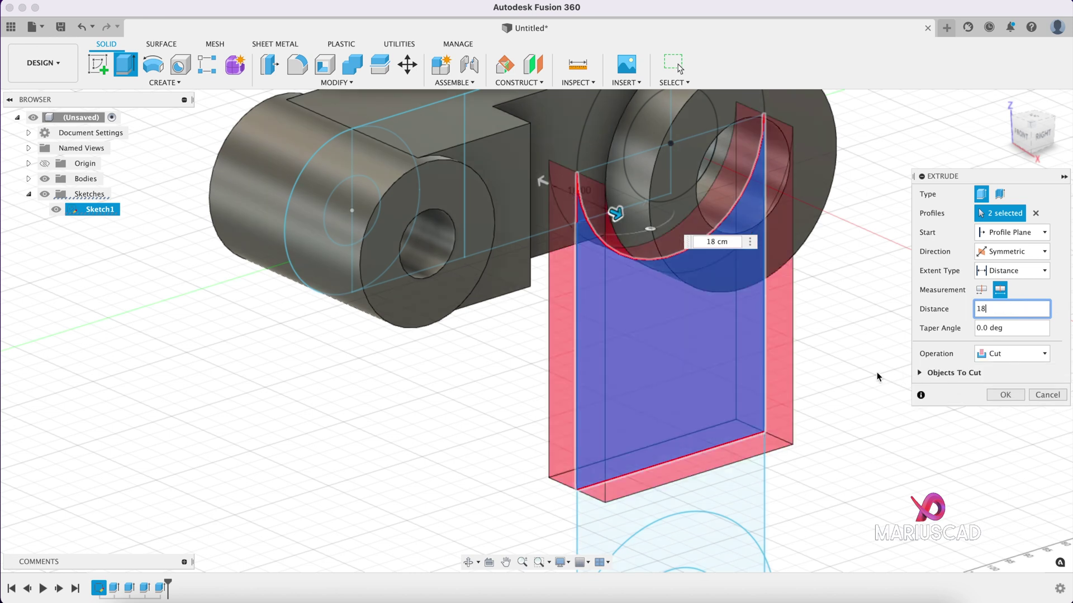
{"action": "scroll", "coordinate": [877, 373], "scroll_direction": "down", "scroll_amount": 3}
{"action": "scroll", "coordinate": [798, 374], "scroll_direction": "up", "scroll_amount": 2}
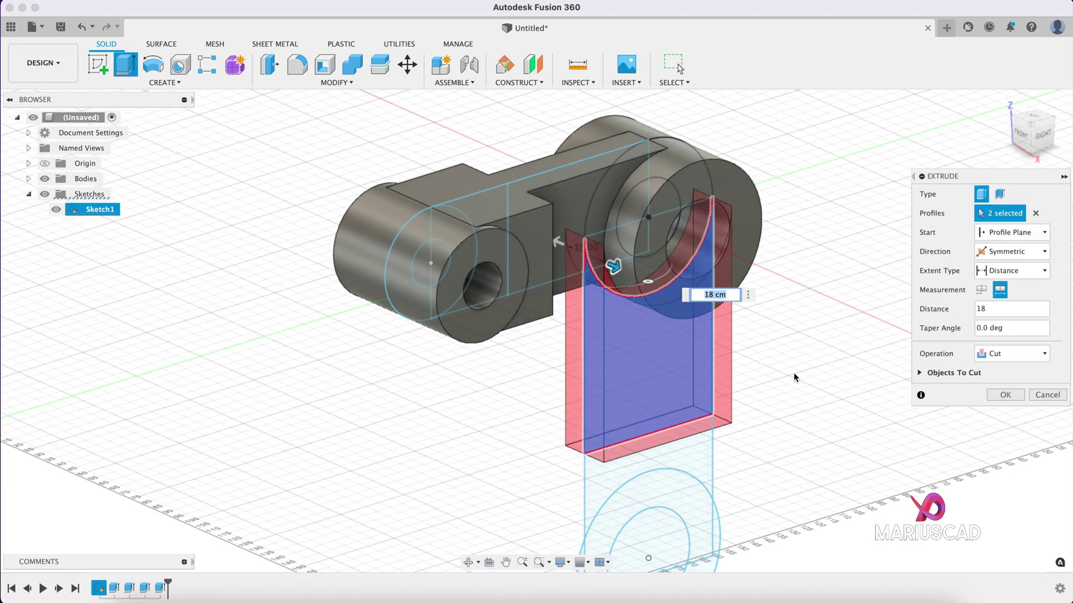
{"action": "middle_click_drag", "start_coordinate": [794, 377], "coordinate": [765, 354], "text": "shift"}
{"action": "scroll", "coordinate": [600, 252], "scroll_direction": "up", "scroll_amount": 4}
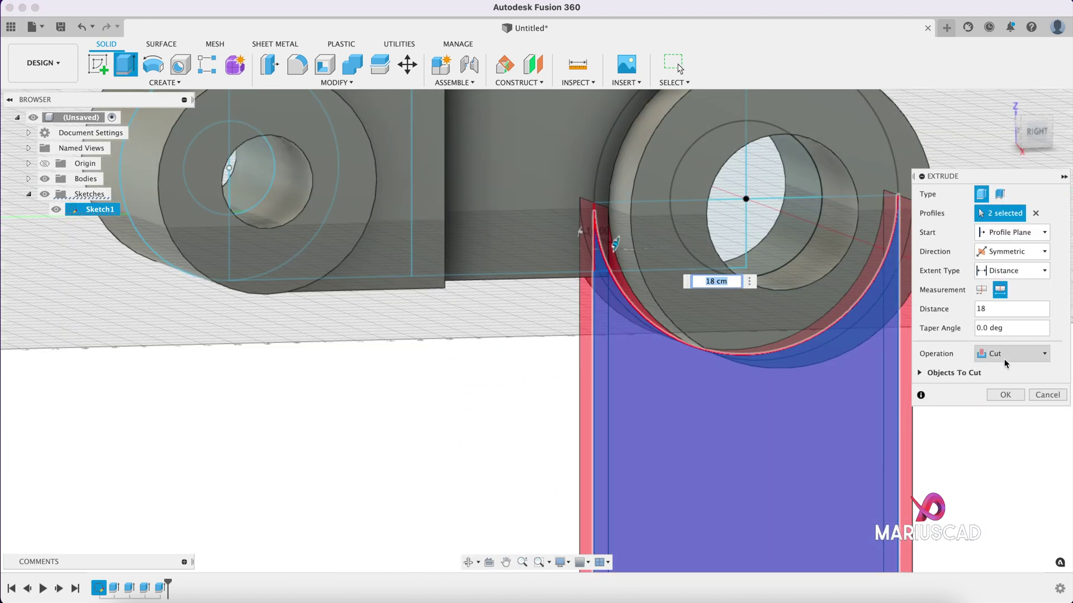
{"action": "left_click", "coordinate": [1009, 354]}
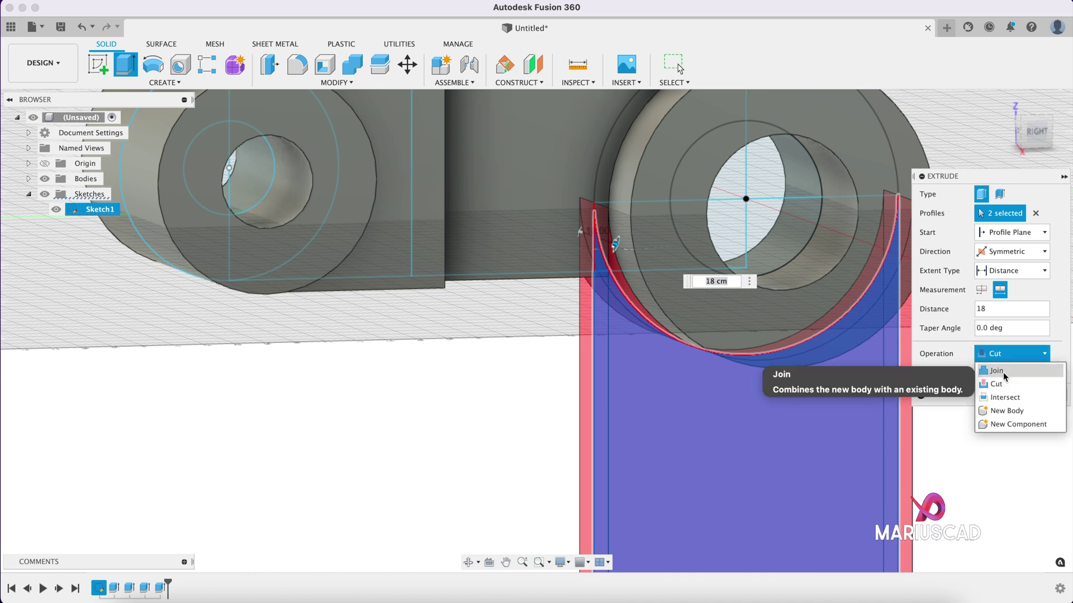
{"action": "left_click", "coordinate": [1004, 372]}
{"action": "middle_click_drag", "start_coordinate": [682, 454], "coordinate": [760, 406], "text": "shift"}
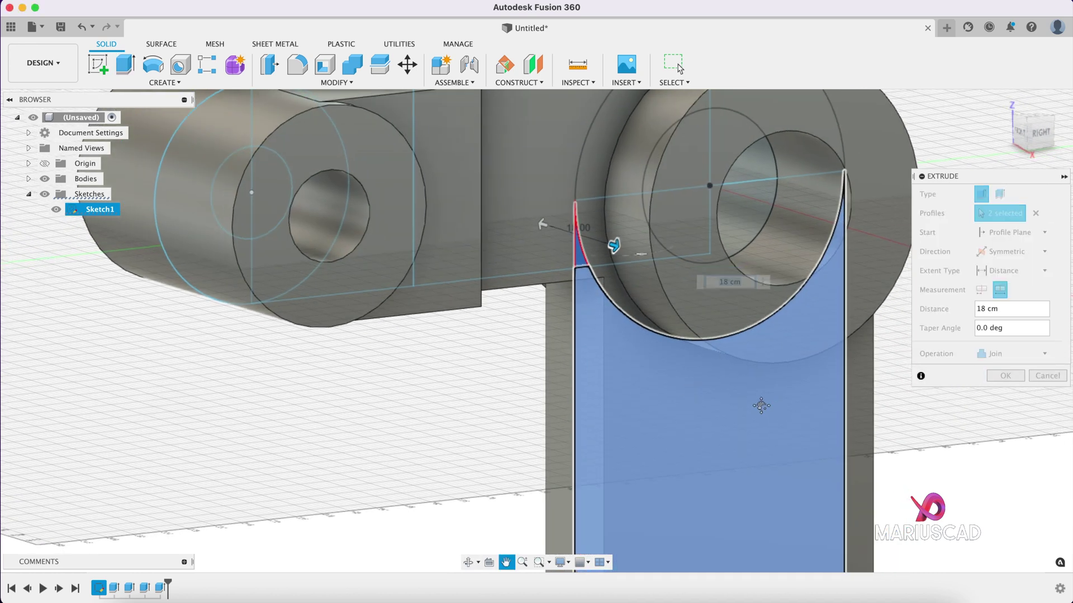
{"action": "scroll", "coordinate": [758, 401], "scroll_direction": "down", "scroll_amount": 4}
{"action": "scroll", "coordinate": [743, 380], "scroll_direction": "down", "scroll_amount": 2}
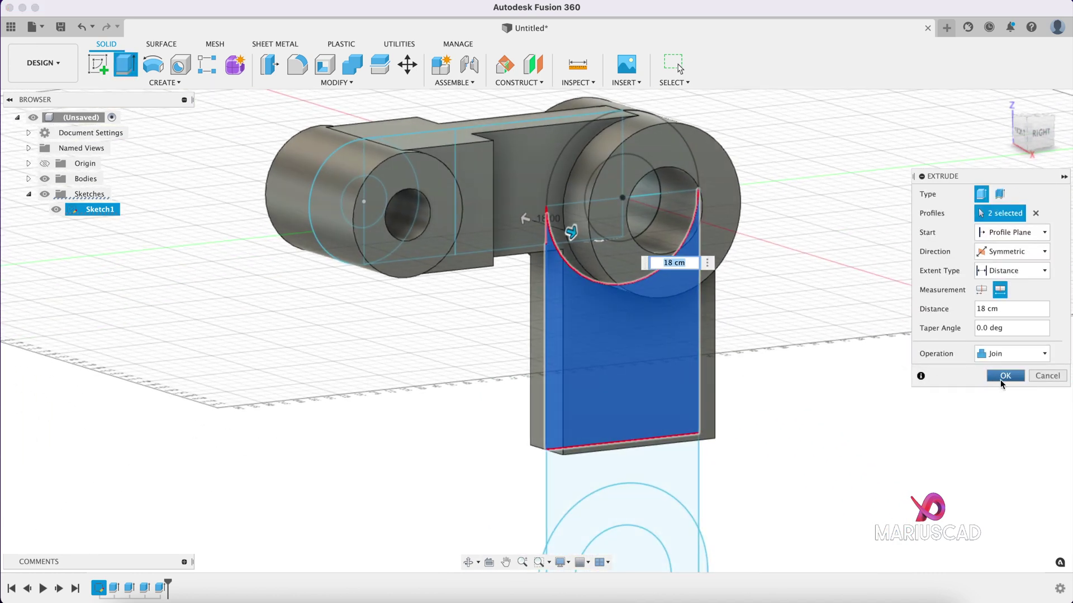
{"action": "left_click", "coordinate": [1004, 375]}
{"action": "middle_click_drag", "start_coordinate": [1003, 378], "coordinate": [820, 270], "text": "shift"}
Extrude the lower rectangular block symmetrically to a 14+34+14 whole length.
{"action": "key", "text": "e"}
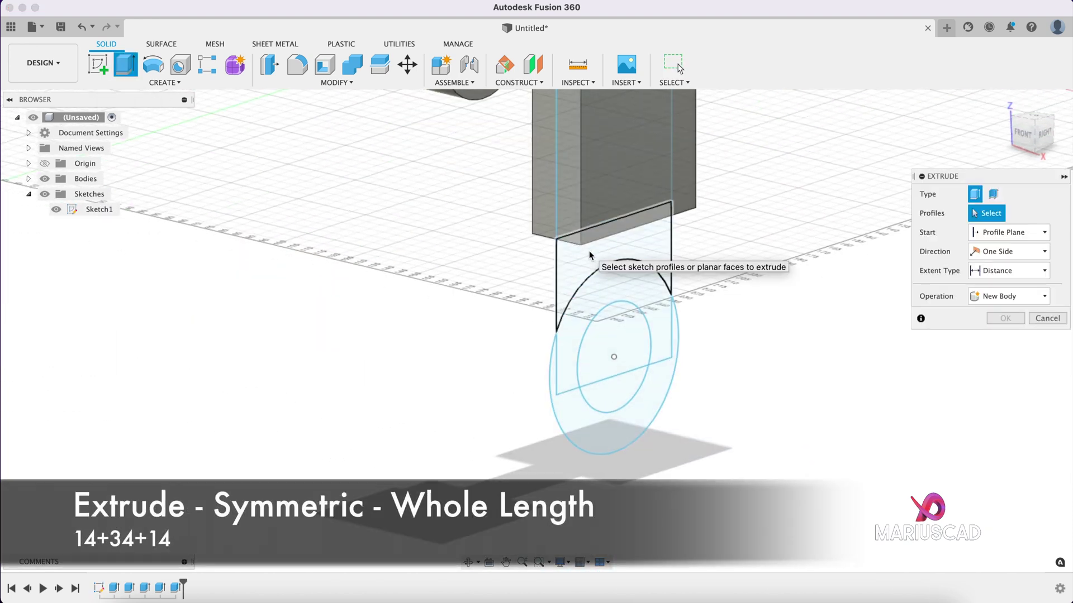
{"action": "left_click", "coordinate": [606, 258]}
{"action": "left_click", "coordinate": [1011, 252]}
{"action": "left_click", "coordinate": [999, 294]}
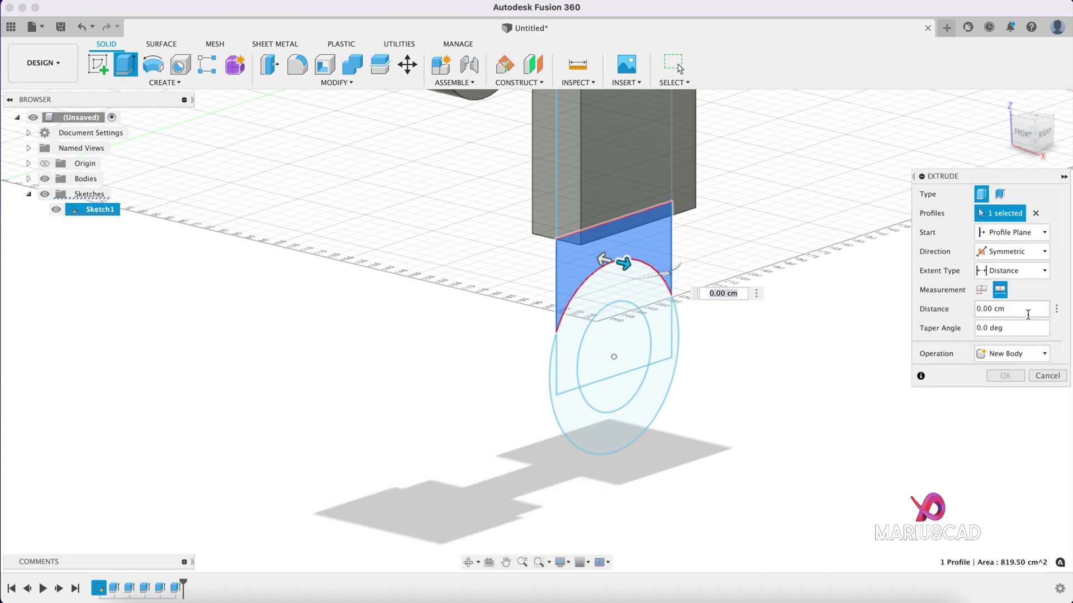
{"action": "left_click", "coordinate": [1027, 311]}
{"action": "type", "text": "14+"}
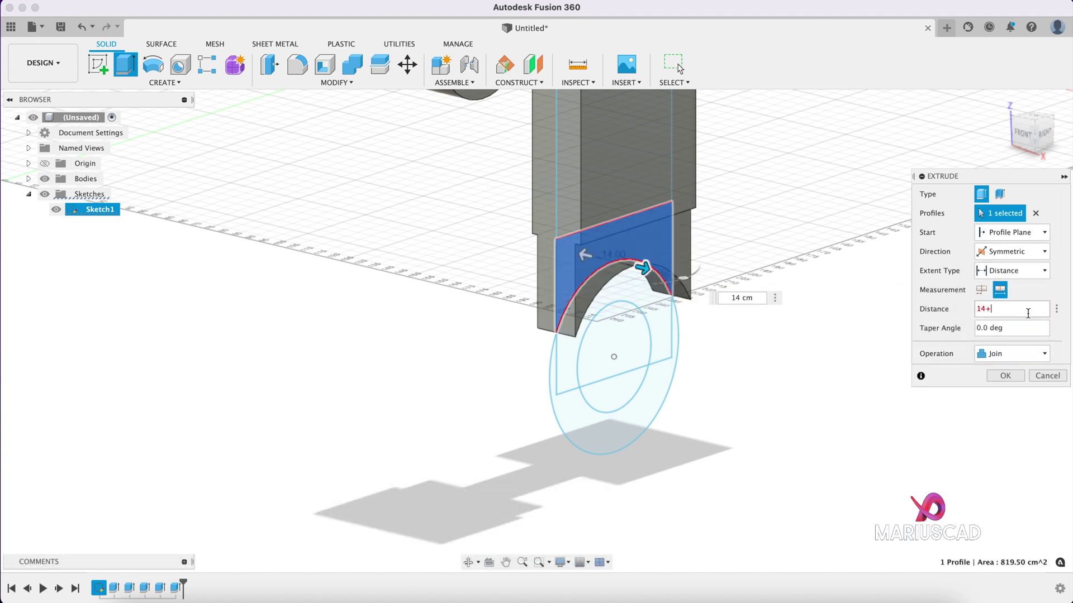
{"action": "type", "text": "34+"}
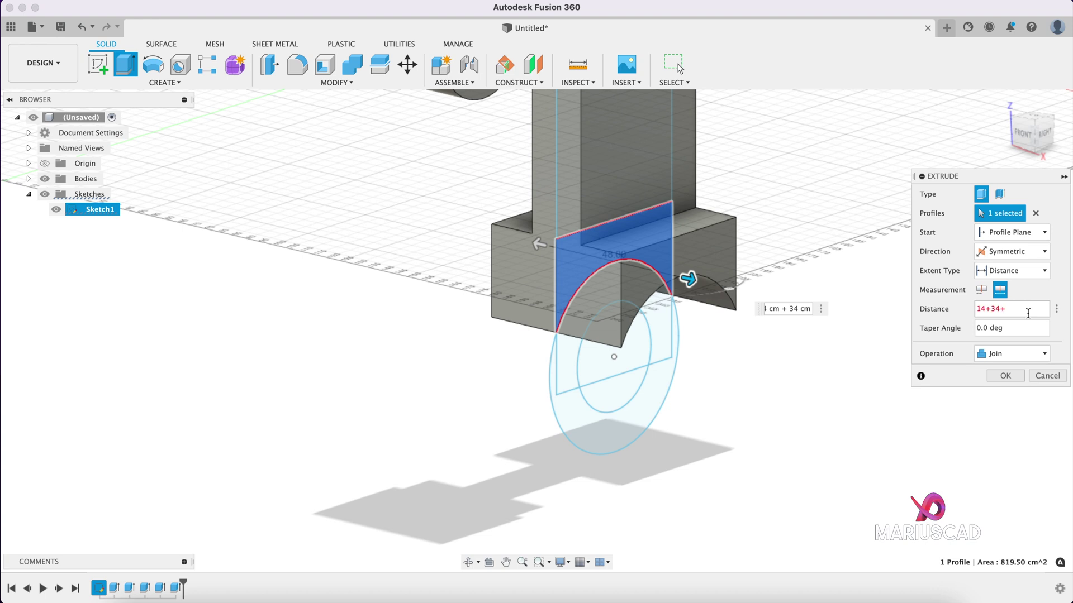
{"action": "type", "text": "14"}
{"action": "key", "text": "Return"}
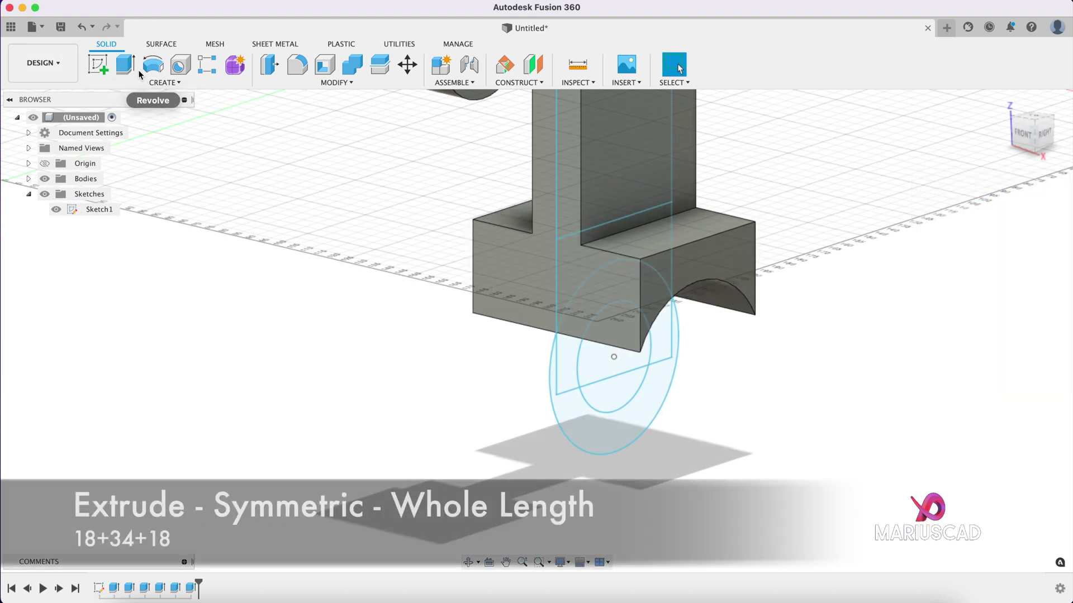
Extrude the lower Ø56/Ø32 ring profiles symmetrically to an 18+34+18 whole length.
{"action": "left_click", "coordinate": [127, 66]}
{"action": "left_click", "coordinate": [585, 421]}
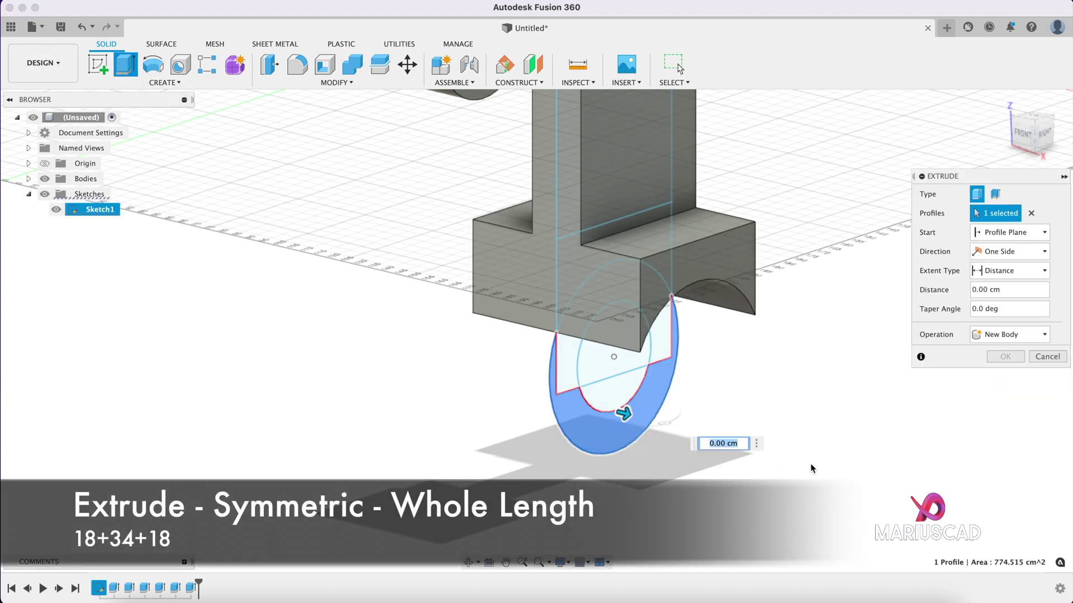
{"action": "middle_click_drag", "start_coordinate": [810, 463], "coordinate": [757, 440], "text": "shift"}
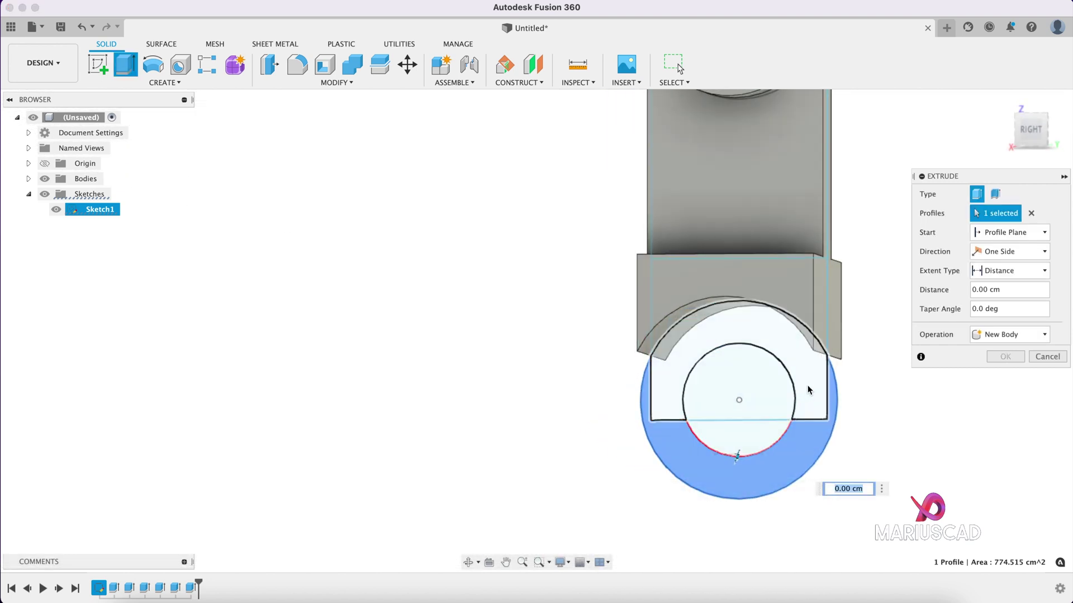
{"action": "left_click", "coordinate": [747, 389]}
{"action": "mouse_move", "coordinate": [747, 389]}
{"action": "middle_mouse_down", "text": "shift"}
{"action": "mouse_move", "coordinate": [691, 472]}
{"action": "mouse_move", "coordinate": [718, 495]}
{"action": "mouse_move", "coordinate": [563, 467]}
{"action": "middle_mouse_up", "text": "shift"}
{"action": "left_click", "coordinate": [1044, 251]}
{"action": "left_click", "coordinate": [1031, 291]}
{"action": "left_click", "coordinate": [1011, 270]}
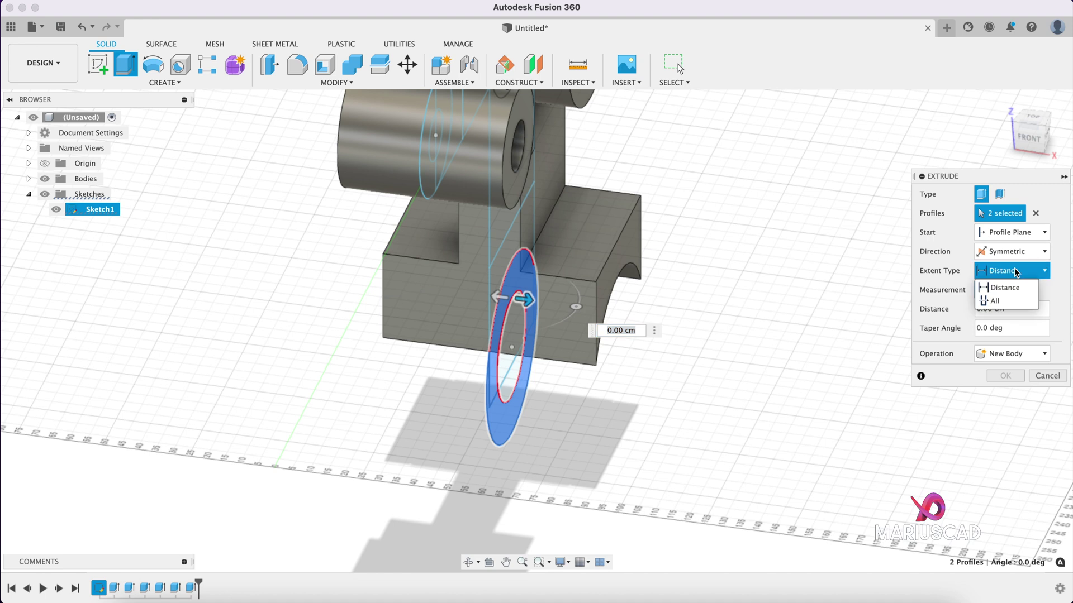
{"action": "left_click", "coordinate": [1010, 282]}
{"action": "left_click", "coordinate": [1000, 289]}
{"action": "left_click", "coordinate": [1012, 308]}
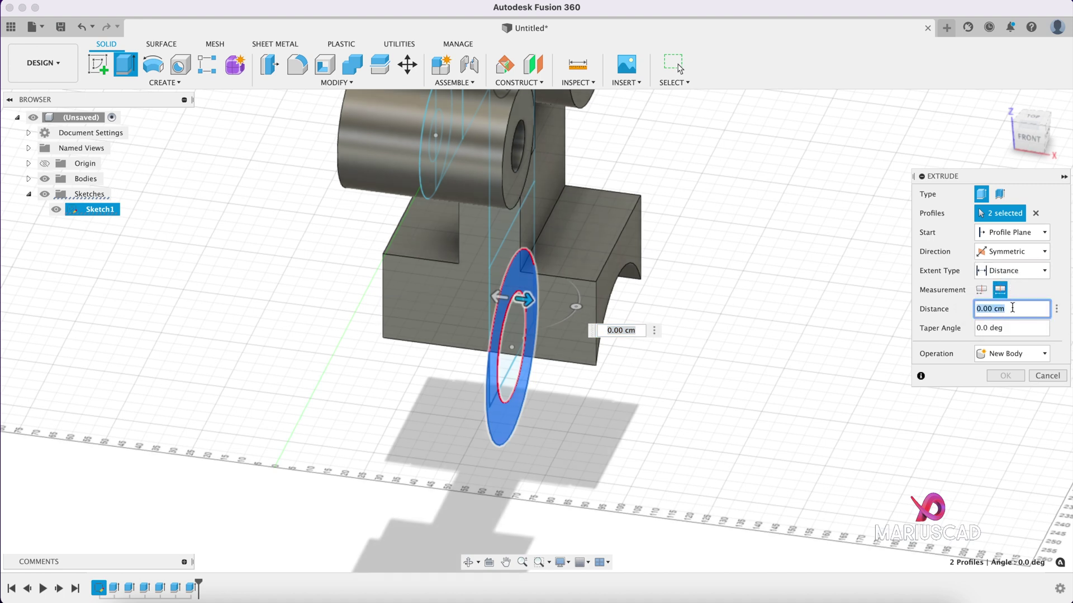
{"action": "type", "text": "18+"}
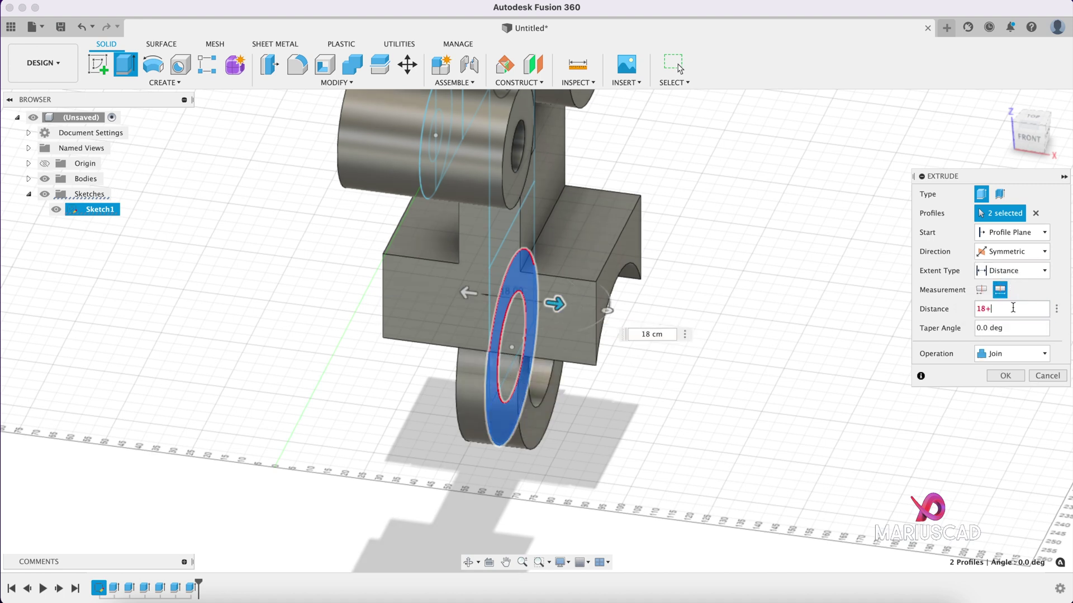
{"action": "type", "text": "34+"}
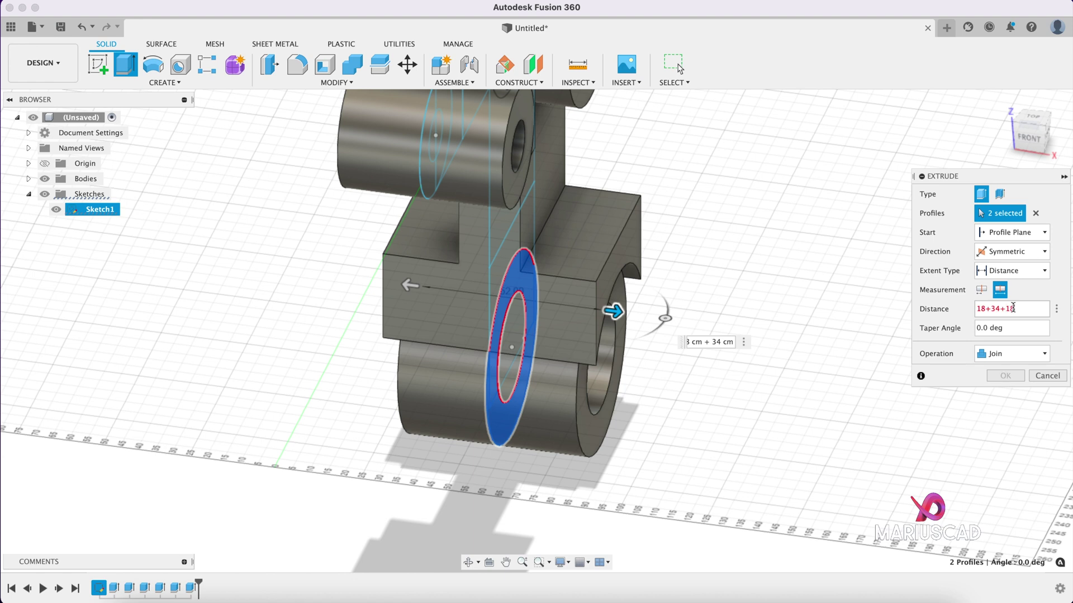
{"action": "type", "text": "18"}
{"action": "key", "text": "Return"}
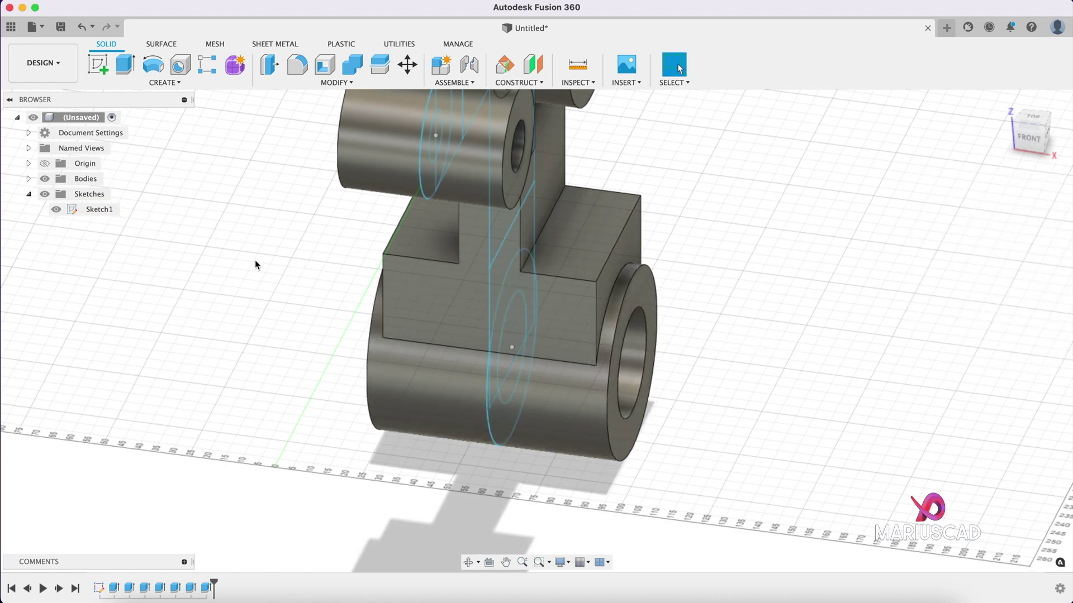
Hide Sketch1 and start a new sketch on the T-shaped top face, viewed from above.
{"action": "left_click", "coordinate": [56, 209]}
{"action": "mouse_move", "coordinate": [746, 357]}
{"action": "middle_mouse_down", "text": "shift"}
{"action": "mouse_move", "coordinate": [720, 341]}
{"action": "mouse_move", "coordinate": [894, 233]}
{"action": "mouse_move", "coordinate": [907, 277]}
{"action": "mouse_move", "coordinate": [855, 278]}
{"action": "mouse_move", "coordinate": [912, 304]}
{"action": "mouse_move", "coordinate": [879, 397]}
{"action": "mouse_move", "coordinate": [907, 391]}
{"action": "mouse_move", "coordinate": [946, 454]}
{"action": "middle_mouse_up", "text": "shift"}
{"action": "scroll", "coordinate": [894, 232], "scroll_direction": "down", "scroll_amount": 5}
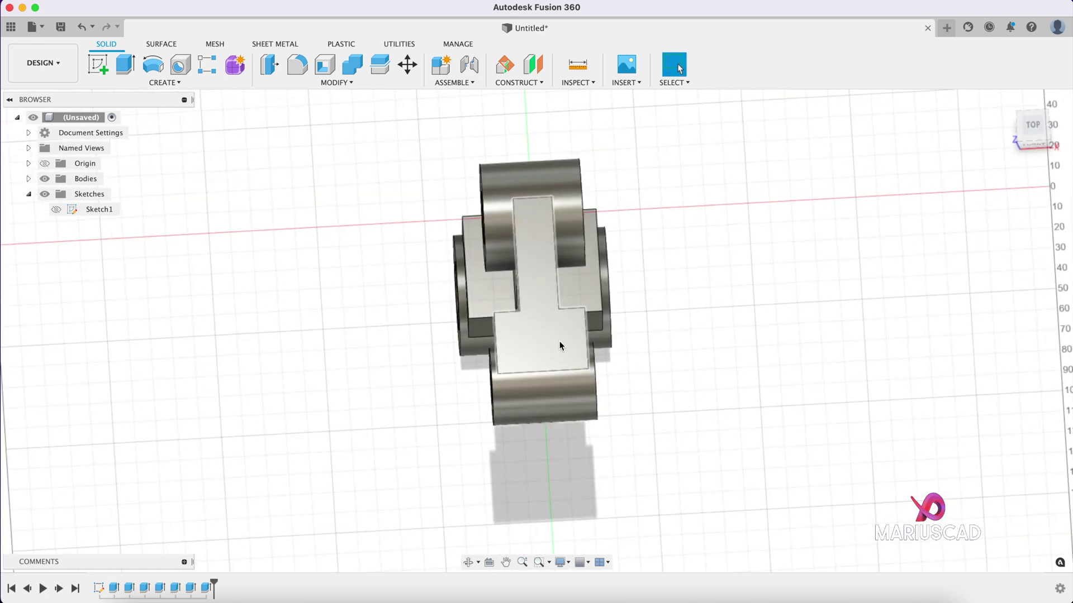
{"action": "left_click", "coordinate": [559, 340]}
{"action": "middle_click_drag", "start_coordinate": [560, 341], "coordinate": [718, 328], "text": "shift"}
{"action": "right_click", "coordinate": [520, 278]}
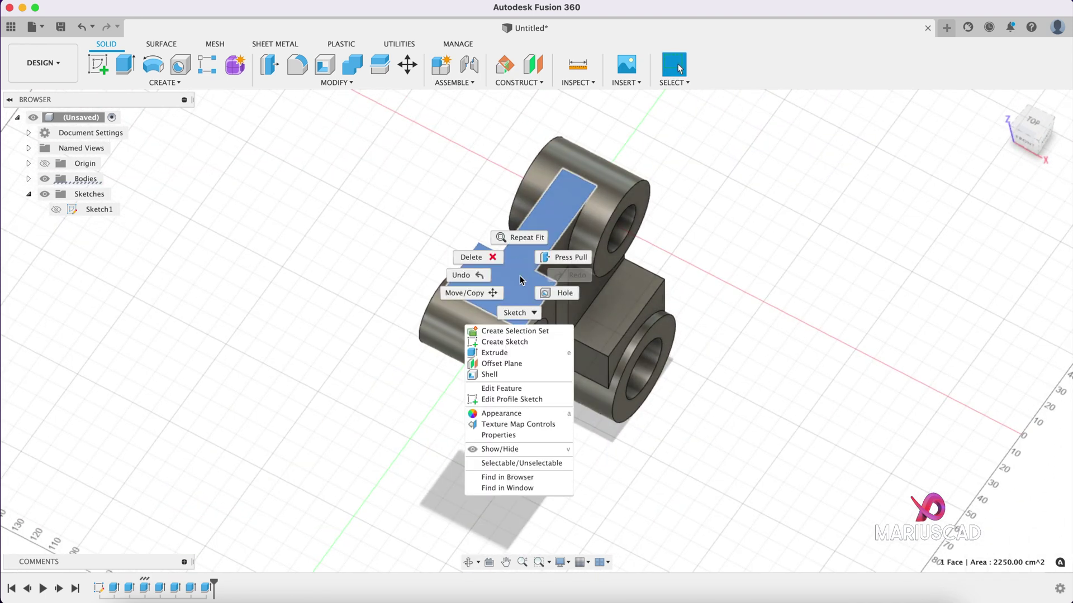
{"action": "left_click", "coordinate": [515, 341]}
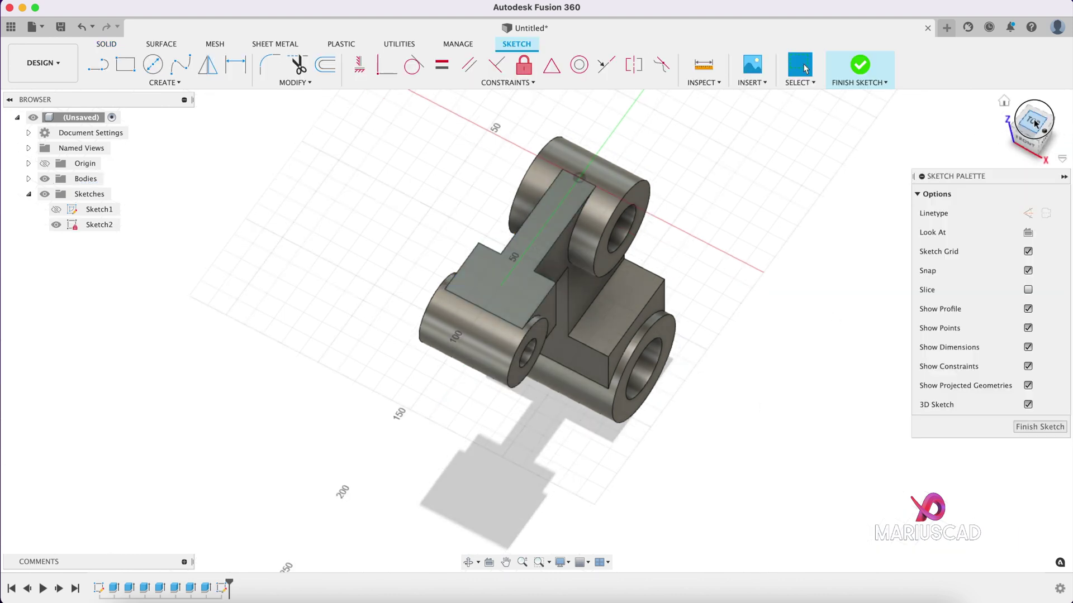
{"action": "left_click", "coordinate": [1033, 121]}
{"action": "scroll", "coordinate": [542, 417], "scroll_direction": "up", "scroll_amount": 5}
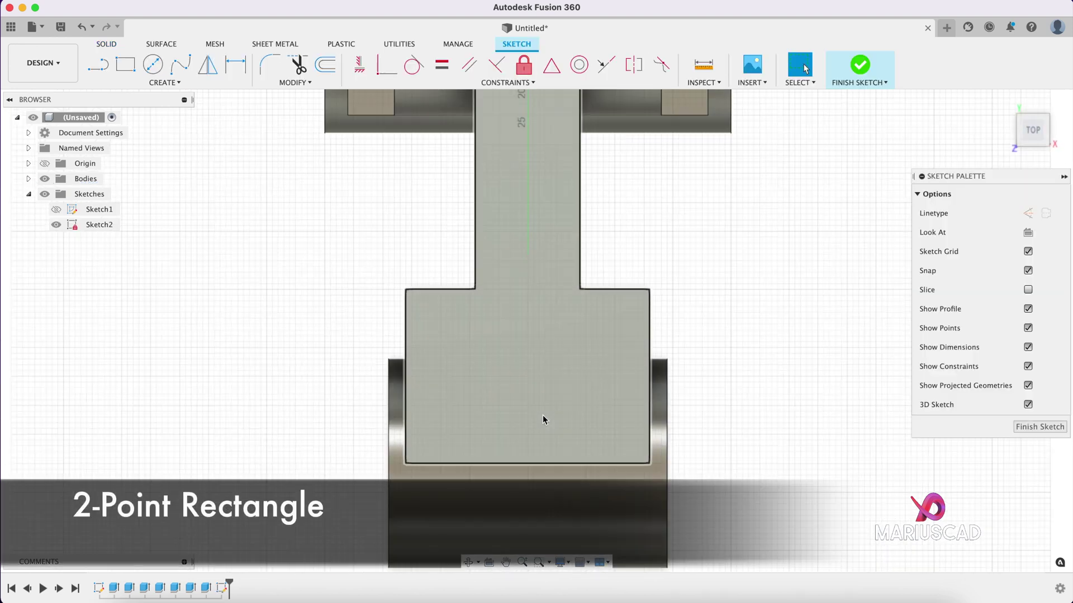
Draw a two-point rectangle across the arm and dimension its left inset to 12.
{"action": "key", "text": "r"}
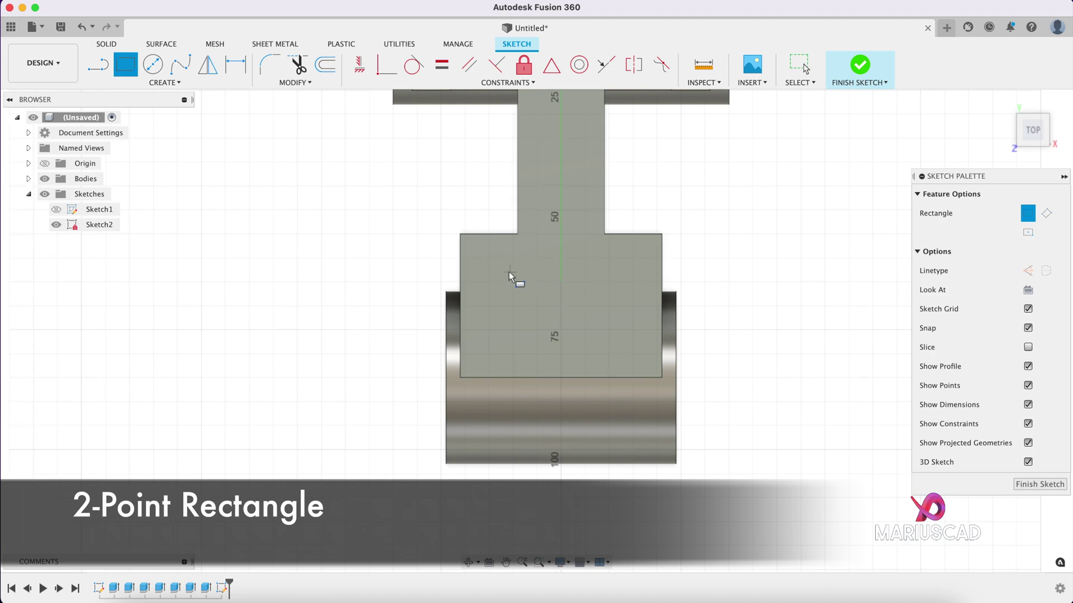
{"action": "left_click", "coordinate": [508, 271]}
{"action": "left_click", "coordinate": [618, 534]}
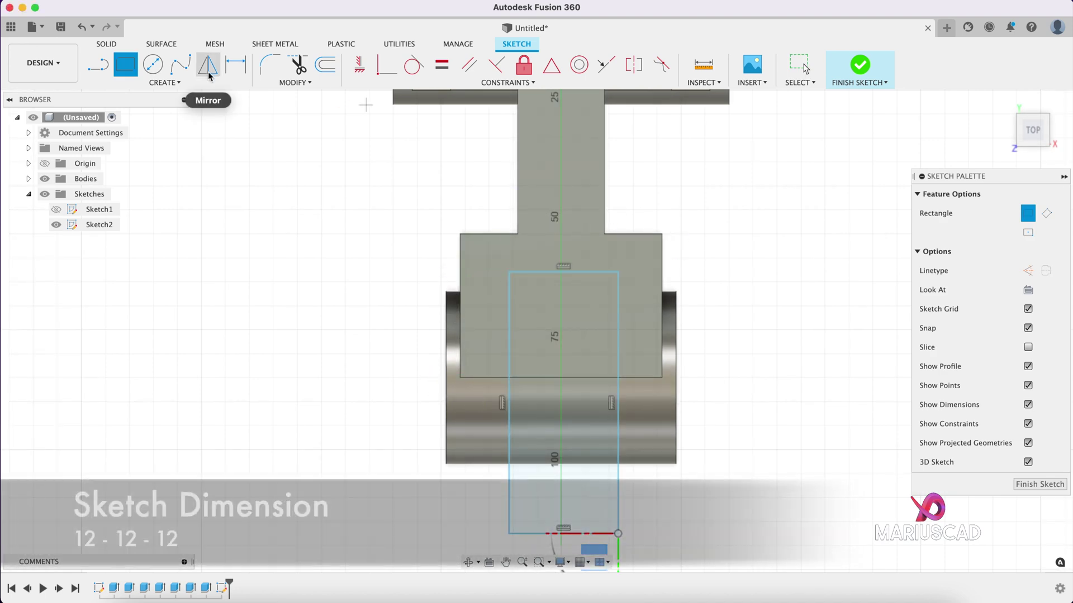
{"action": "left_click", "coordinate": [235, 64]}
{"action": "left_click", "coordinate": [508, 334]}
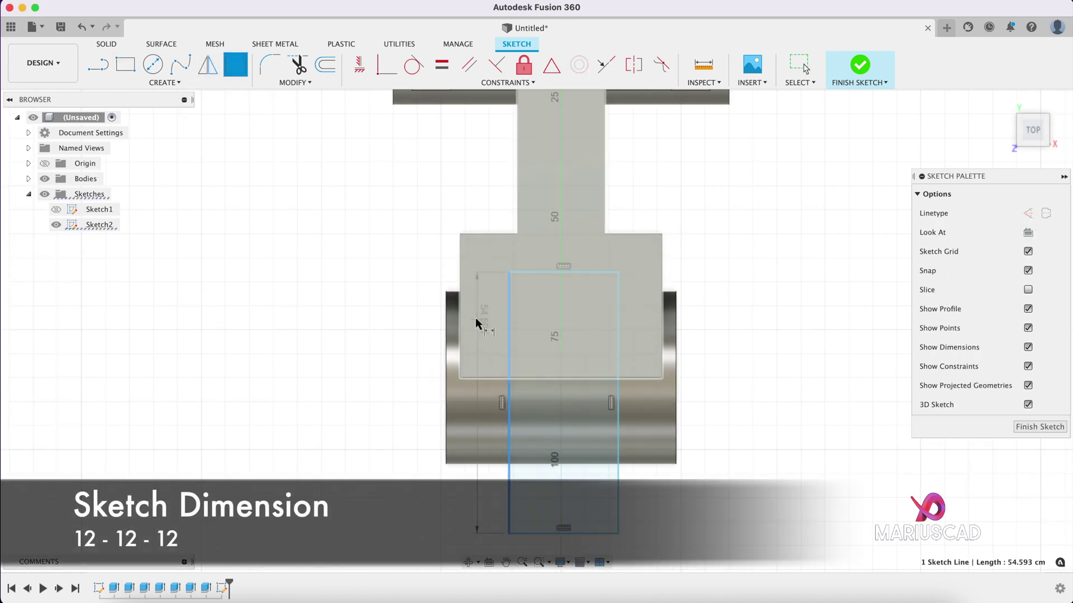
{"action": "left_click", "coordinate": [461, 324]}
{"action": "left_click", "coordinate": [486, 205]}
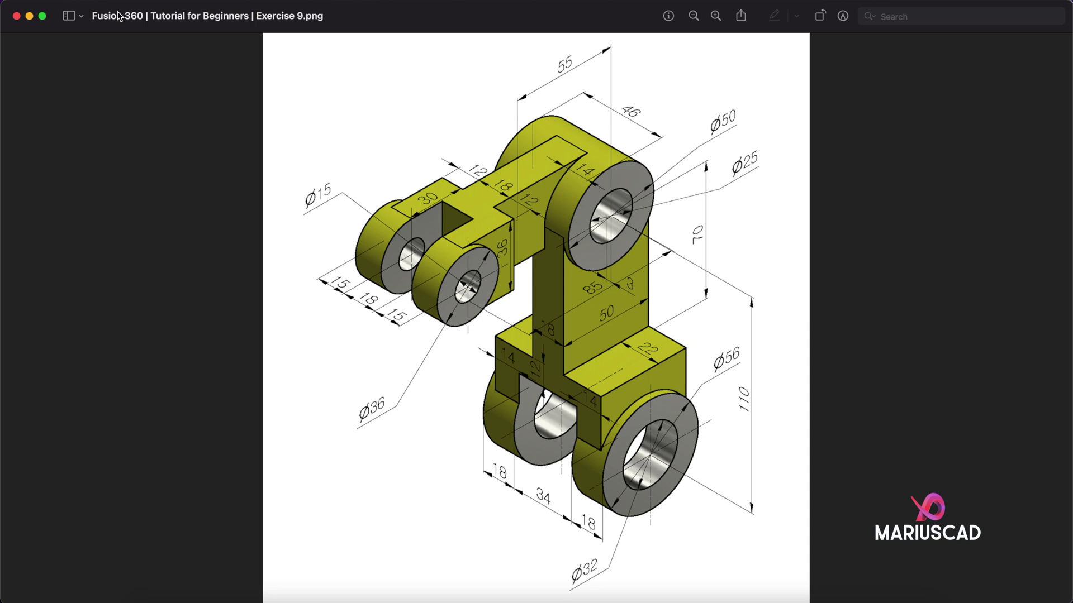
{"action": "left_click", "coordinate": [30, 17]}
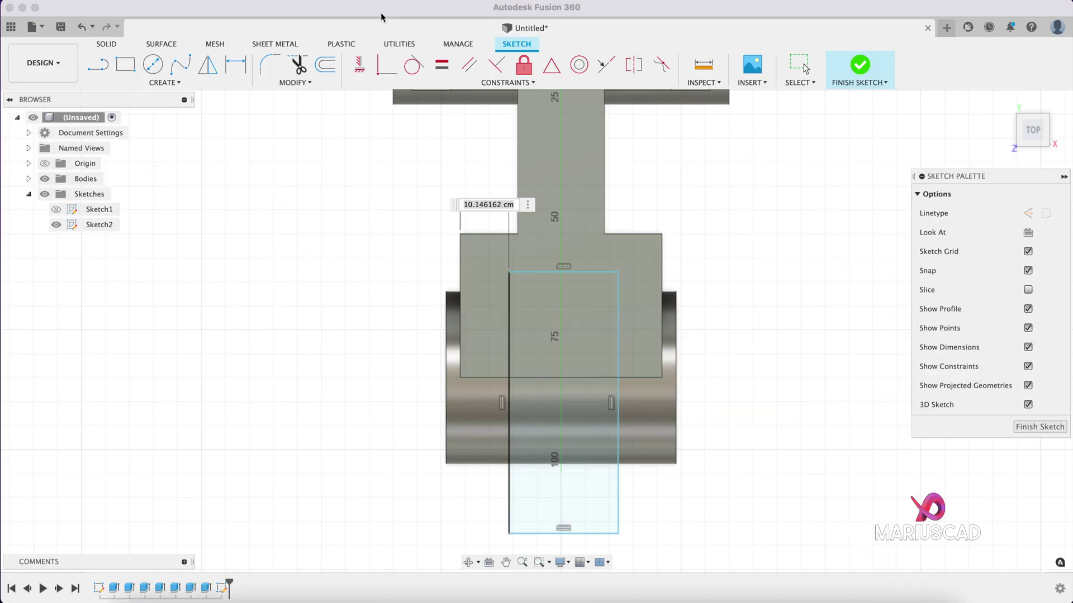
{"action": "left_click", "coordinate": [237, 77]}
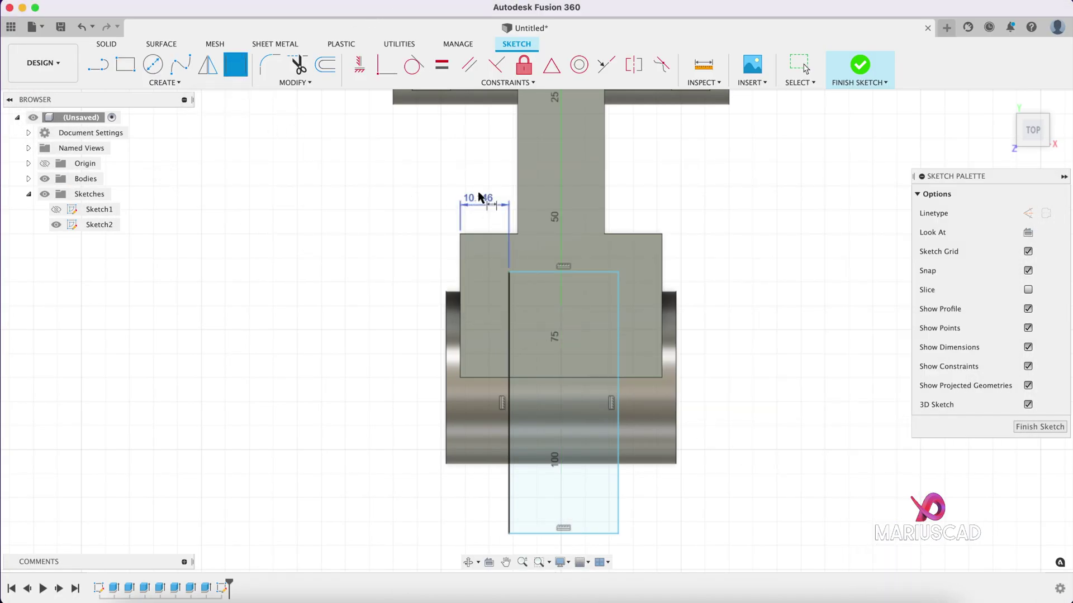
{"action": "type", "text": "12"}
{"action": "key", "text": "Return"}
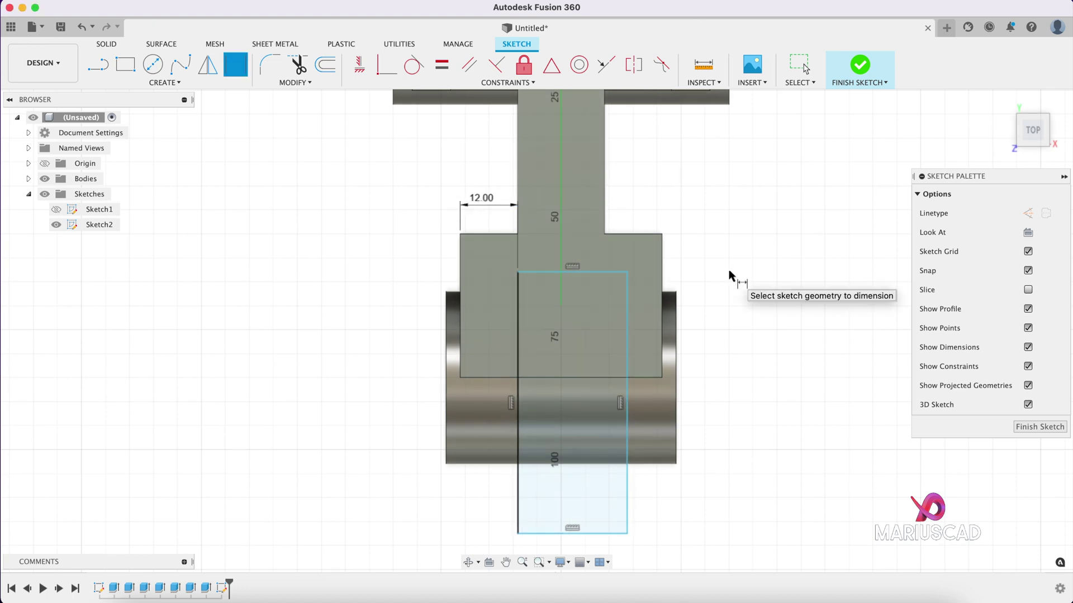
Dimension the rectangle's right inset and upper-edge inset to 12 each.
{"action": "left_click", "coordinate": [625, 291]}
{"action": "left_click", "coordinate": [662, 302]}
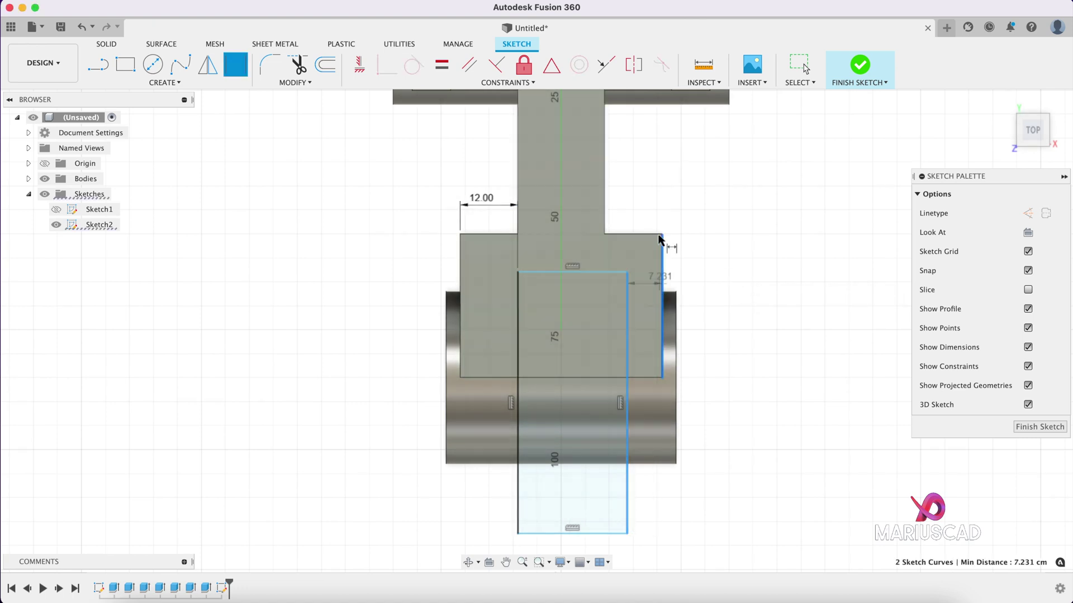
{"action": "left_click", "coordinate": [658, 211]}
{"action": "type", "text": "12"}
{"action": "key", "text": "Return"}
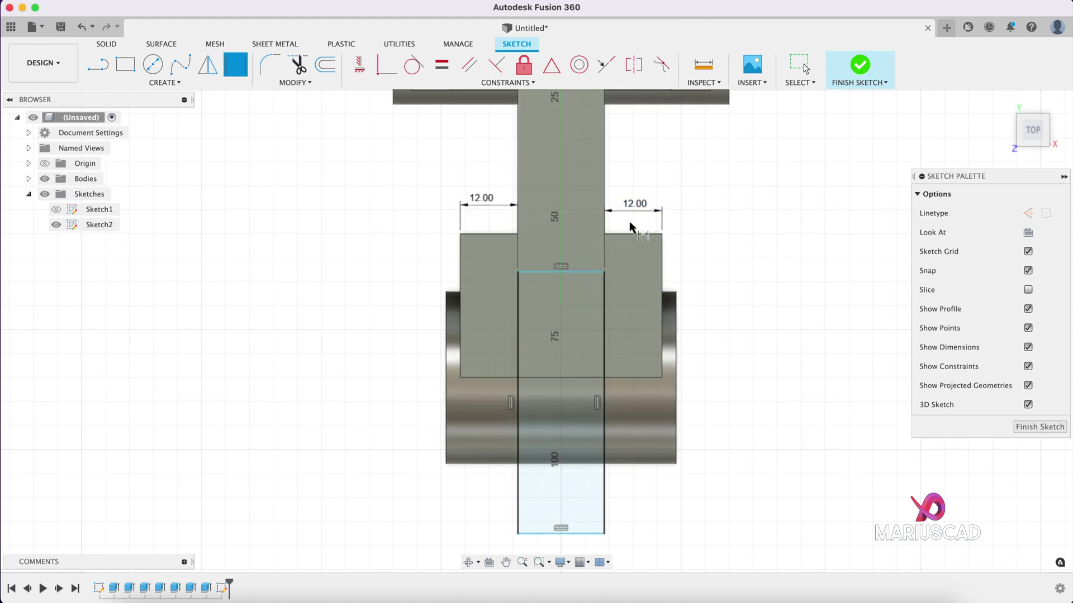
{"action": "left_click", "coordinate": [628, 234]}
{"action": "left_click", "coordinate": [589, 272]}
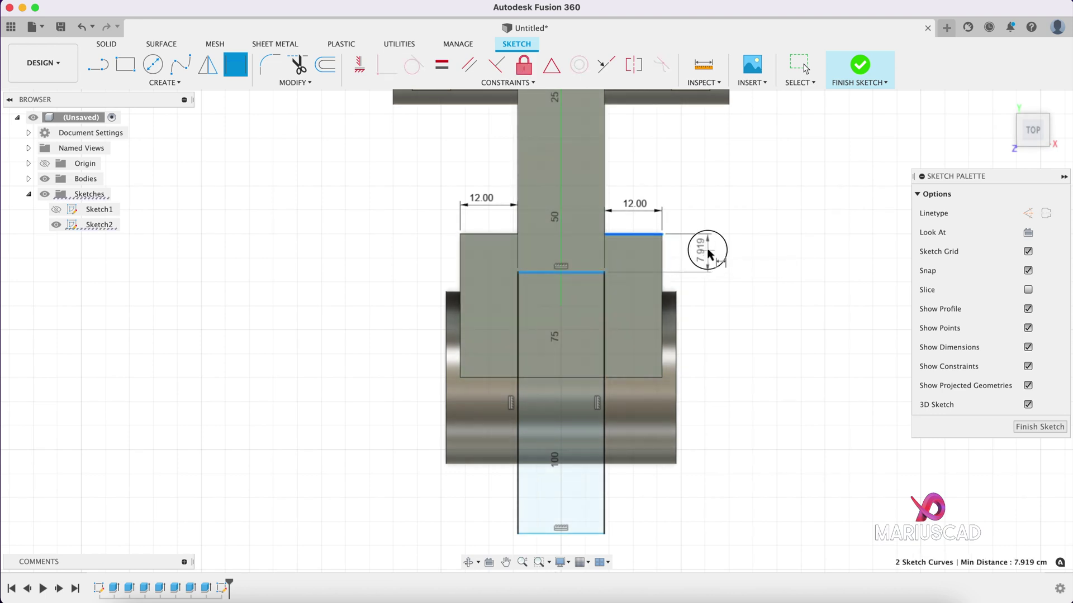
{"action": "left_click", "coordinate": [704, 248]}
{"action": "type", "text": "12"}
{"action": "key", "text": "Return"}
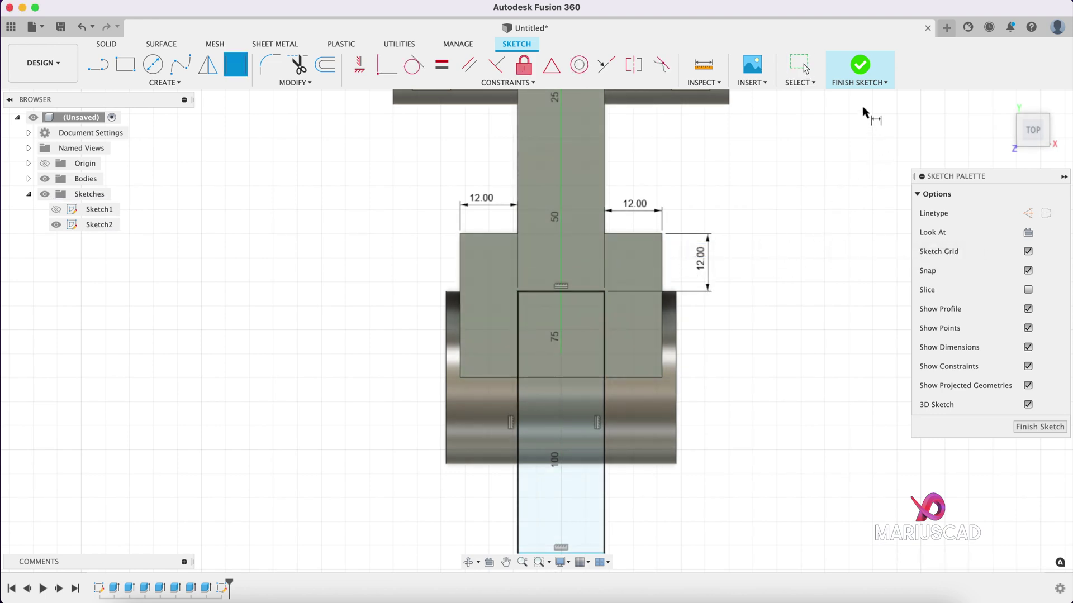
Finish the slot sketch and return to the home isometric view.
{"action": "left_click", "coordinate": [860, 65]}
{"action": "scroll", "coordinate": [683, 396], "scroll_direction": "up", "scroll_amount": 3}
{"action": "scroll", "coordinate": [683, 395], "scroll_direction": "down", "scroll_amount": 3}
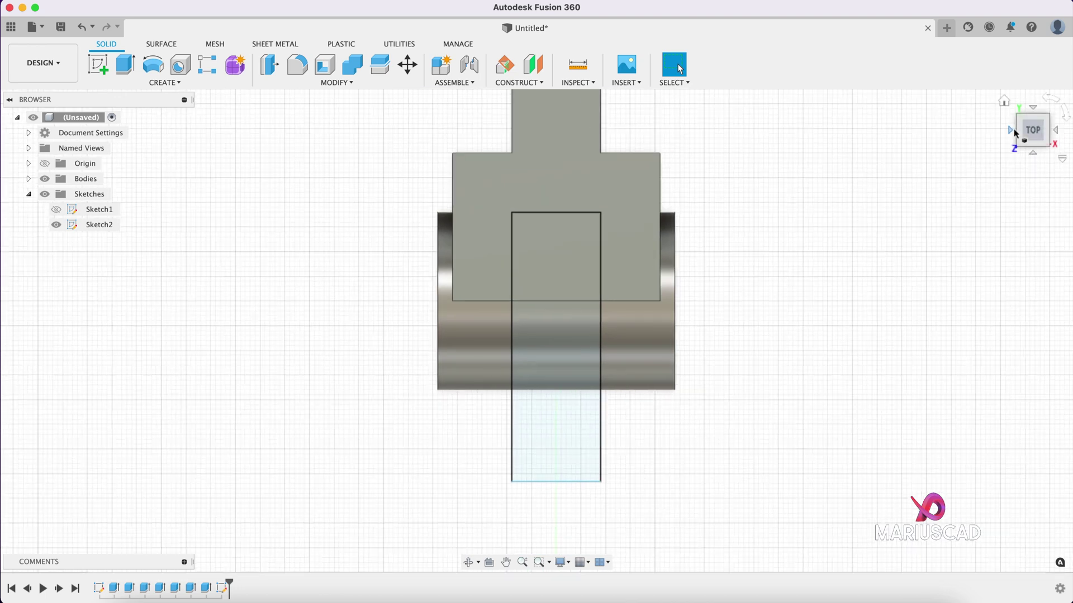
{"action": "left_click", "coordinate": [1005, 102]}
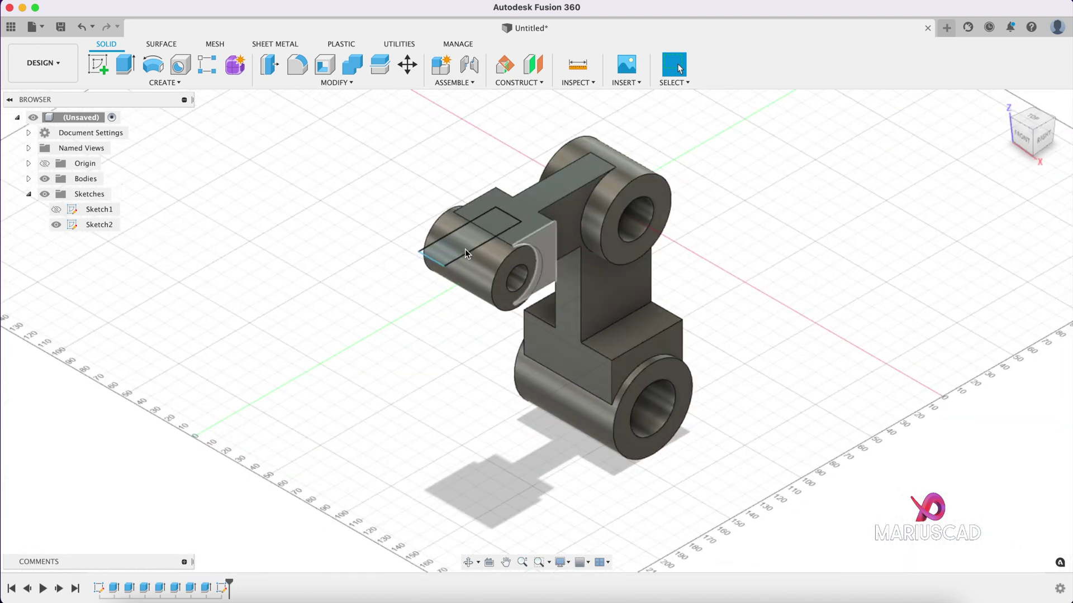
{"action": "scroll", "coordinate": [467, 251], "scroll_direction": "up", "scroll_amount": 4}
{"action": "middle_click_drag", "start_coordinate": [879, 232], "coordinate": [925, 290]}
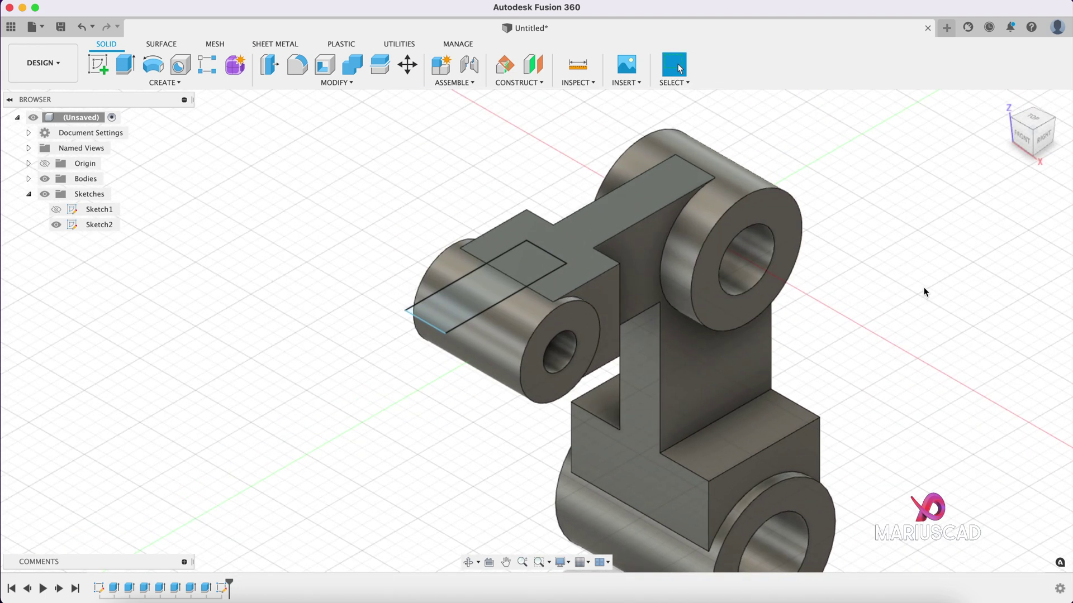
Cut the square and strip profiles of Sketch2 down -75 cm through the top boss.
{"action": "left_click", "coordinate": [125, 65]}
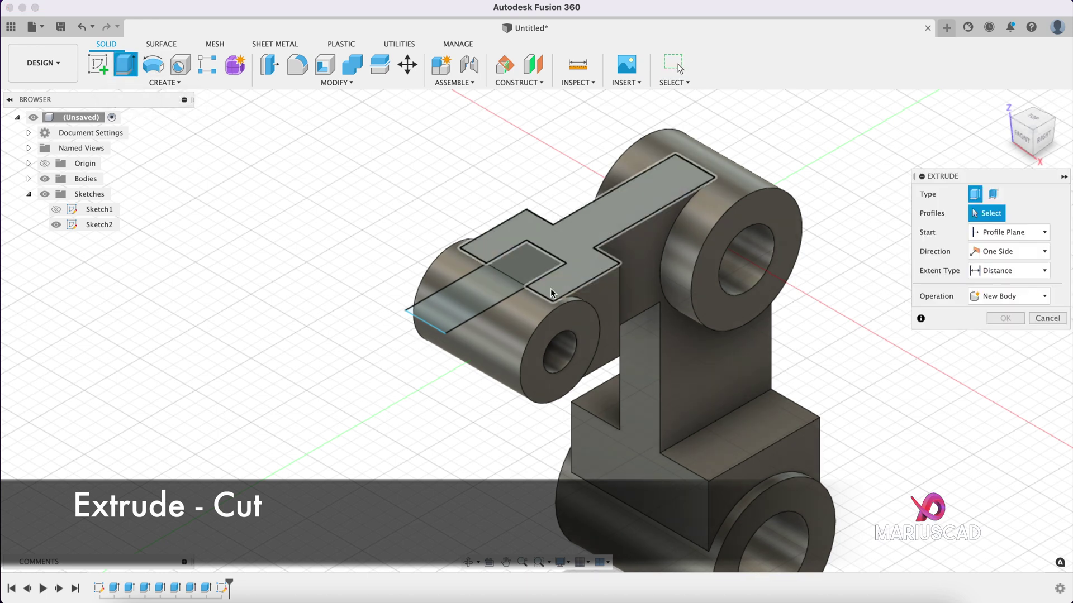
{"action": "left_click", "coordinate": [539, 273]}
{"action": "left_click", "coordinate": [463, 290]}
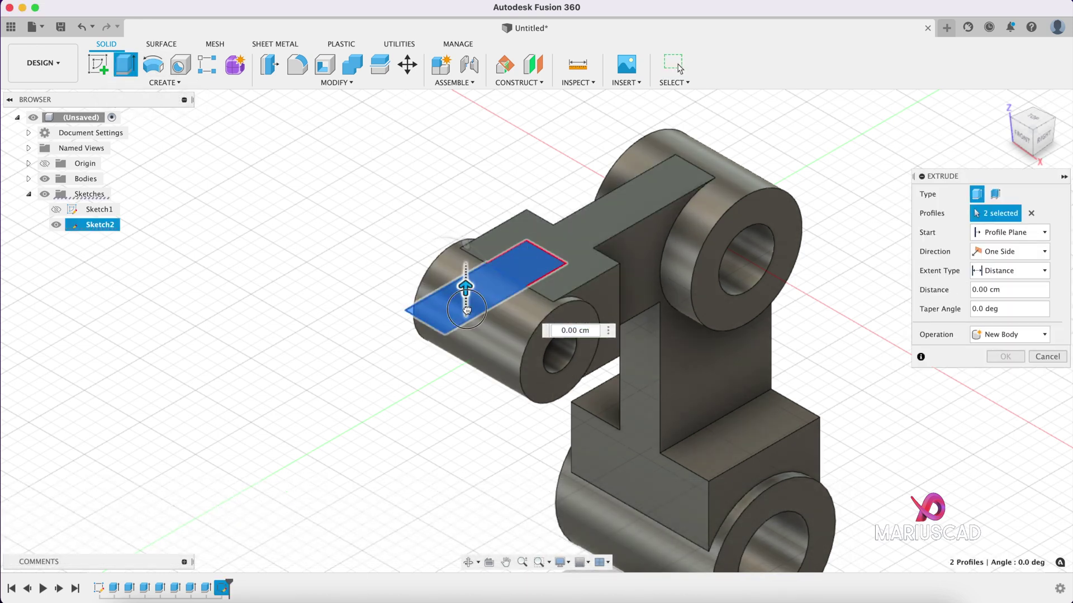
{"action": "left_click_drag", "start_coordinate": [459, 282], "coordinate": [494, 479]}
{"action": "middle_click_drag", "start_coordinate": [824, 442], "coordinate": [820, 406], "text": "shift"}
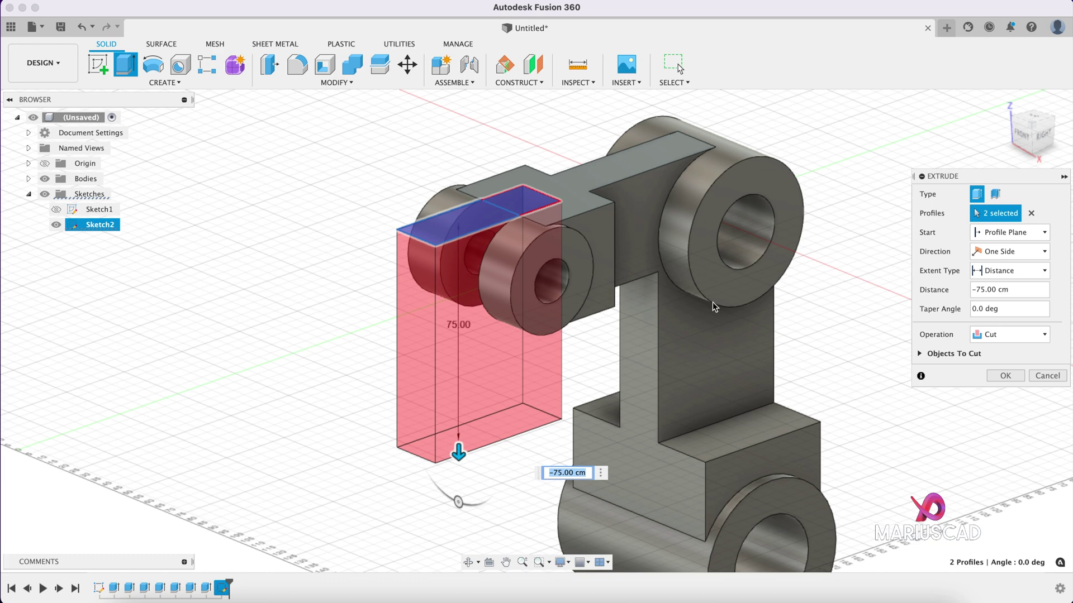
{"action": "middle_click_drag", "start_coordinate": [649, 316], "coordinate": [882, 359], "text": "shift"}
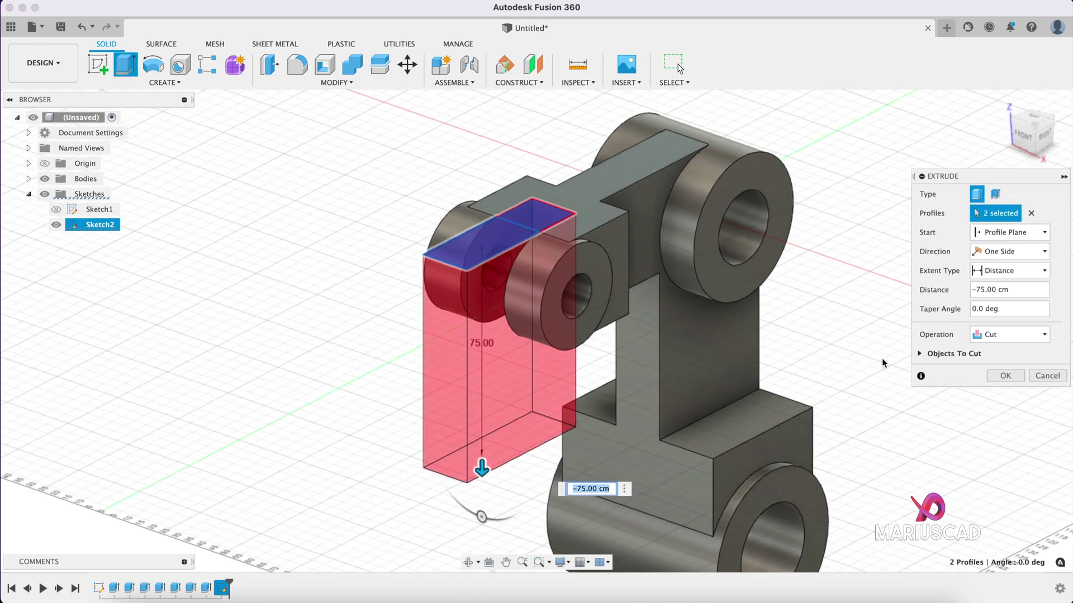
{"action": "left_click", "coordinate": [1015, 376]}
{"action": "middle_click_drag", "start_coordinate": [774, 391], "coordinate": [689, 319], "text": "shift"}
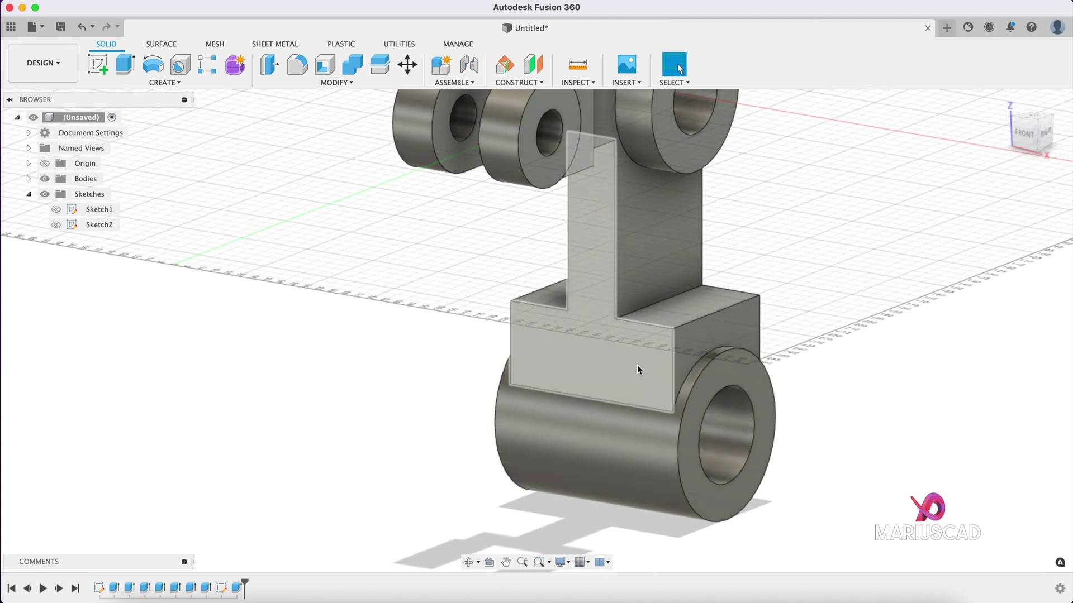
{"action": "left_click", "coordinate": [638, 370]}
Start a sketch on the lower block's front face and draw a rectangle below the cylinder.
{"action": "right_click", "coordinate": [639, 370]}
{"action": "left_click", "coordinate": [629, 419]}
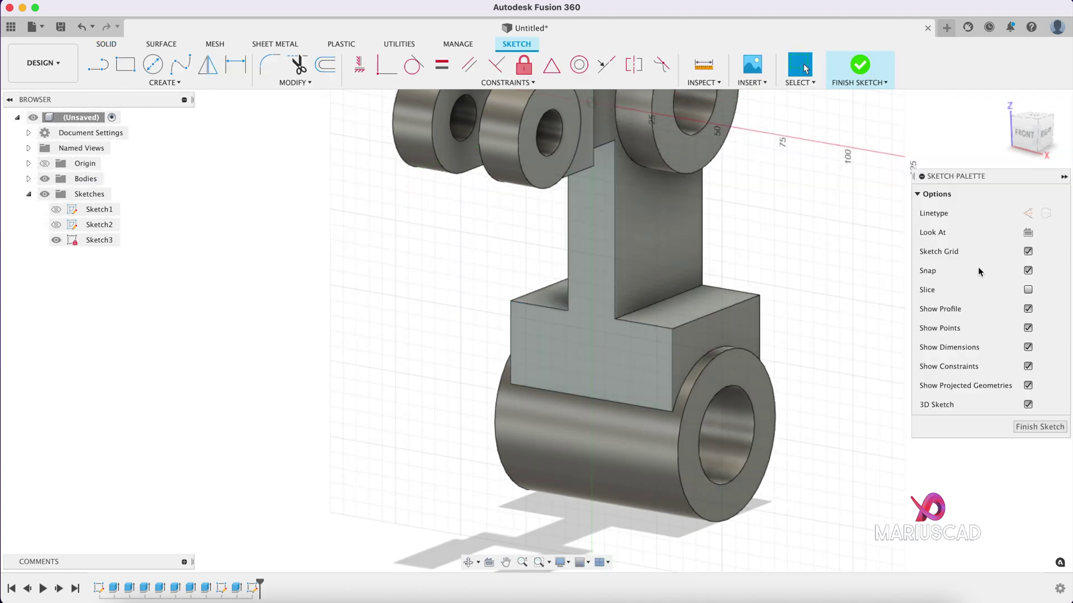
{"action": "key", "text": "r"}
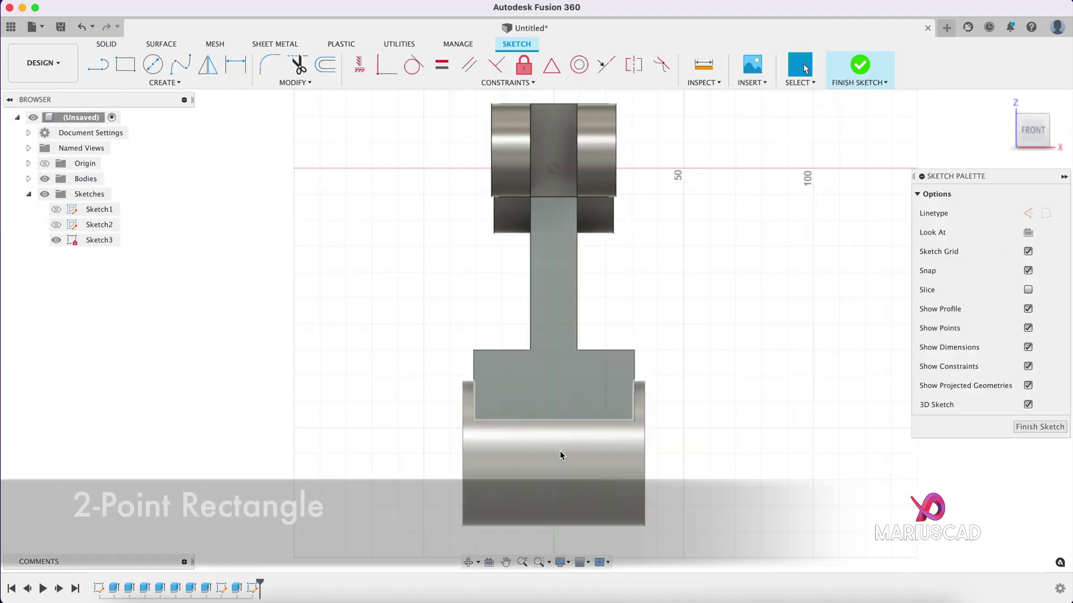
{"action": "left_click", "coordinate": [483, 361]}
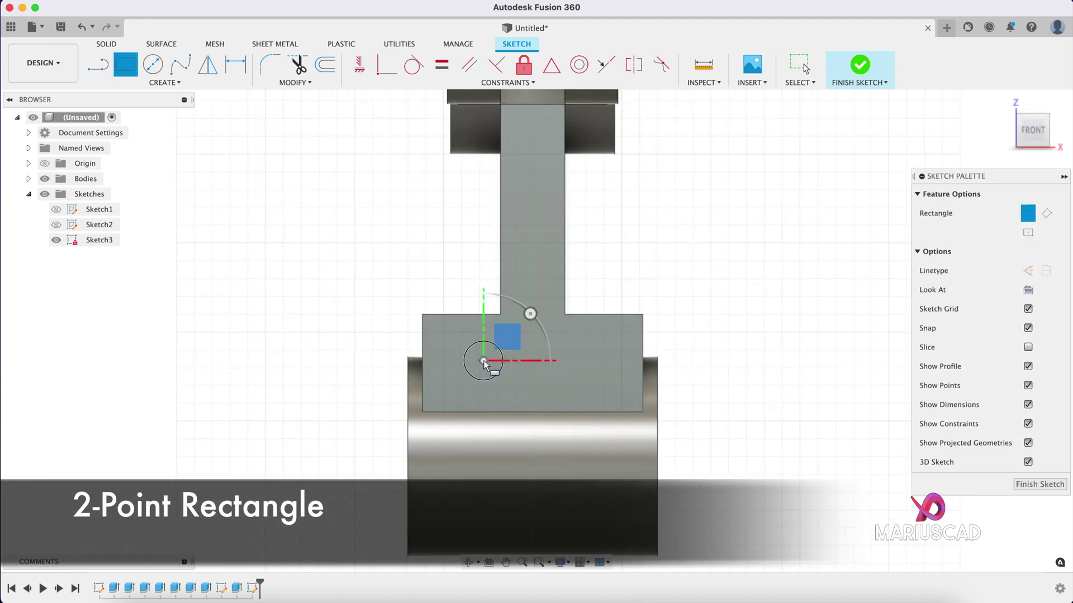
{"action": "middle_click_drag", "start_coordinate": [483, 361], "coordinate": [447, 158]}
{"action": "left_click", "coordinate": [557, 414]}
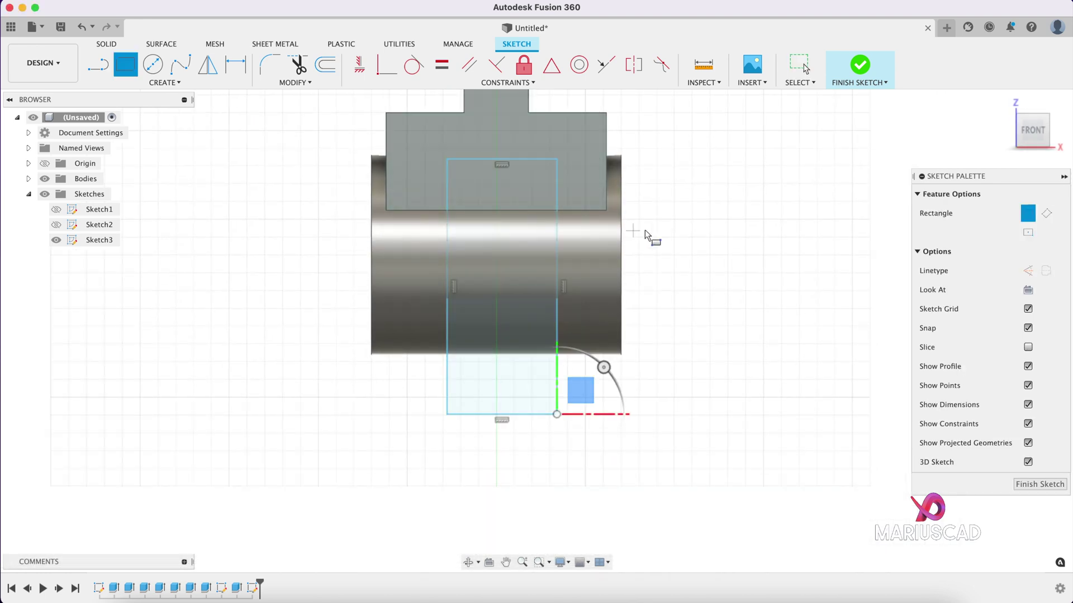
{"action": "middle_click_drag", "start_coordinate": [684, 217], "coordinate": [723, 300]}
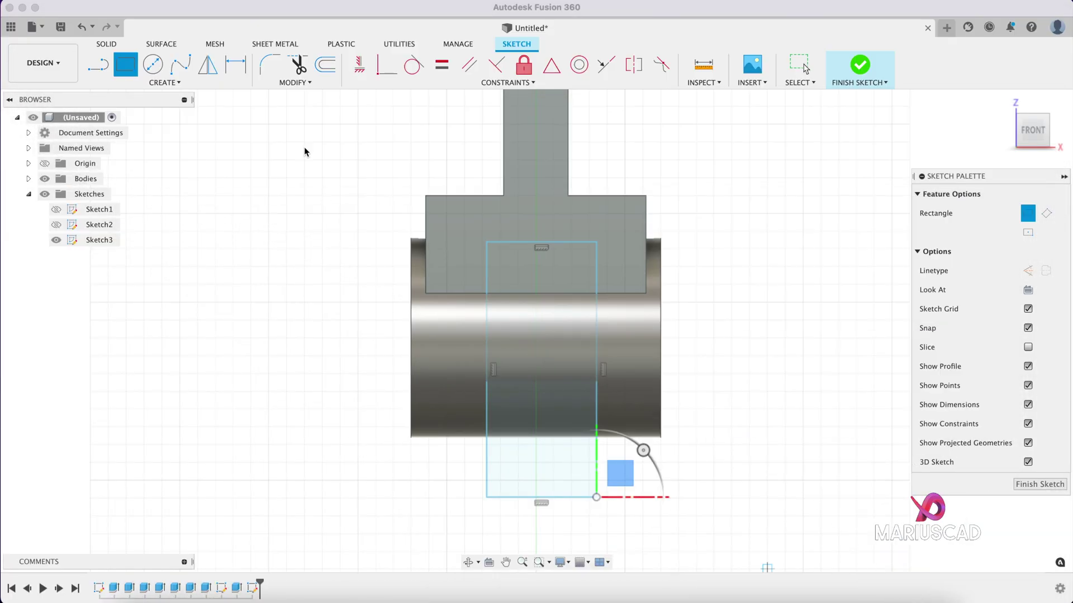
Dimension the rectangle 14 in from the block's left and right edges and 12 below its top.
{"action": "key", "text": "d"}
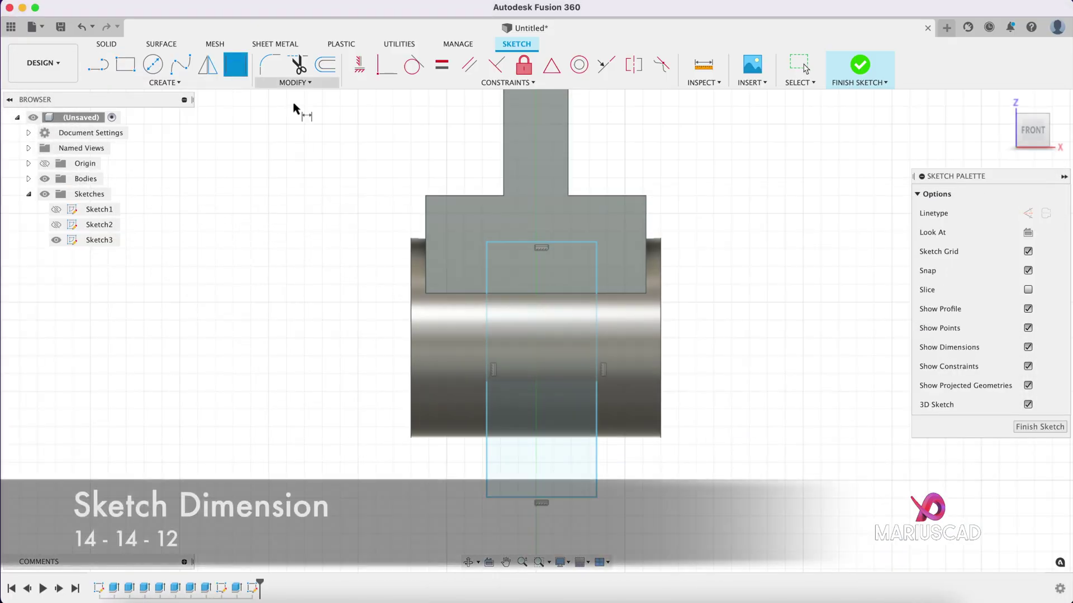
{"action": "left_click", "coordinate": [485, 278]}
{"action": "left_click", "coordinate": [426, 276]}
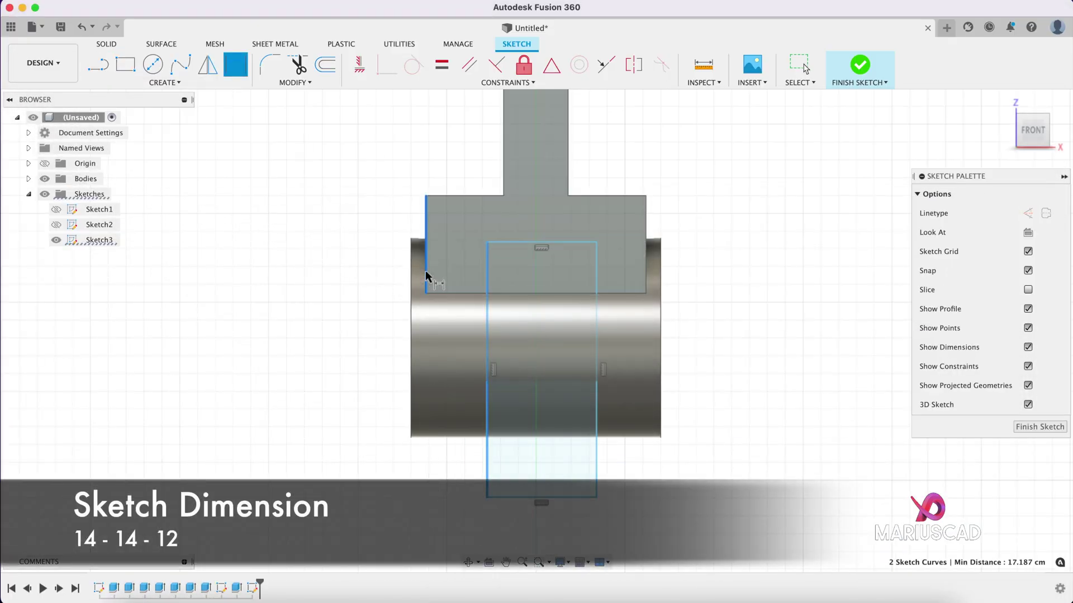
{"action": "left_click", "coordinate": [459, 152]}
{"action": "type", "text": "14"}
{"action": "key", "text": "Return"}
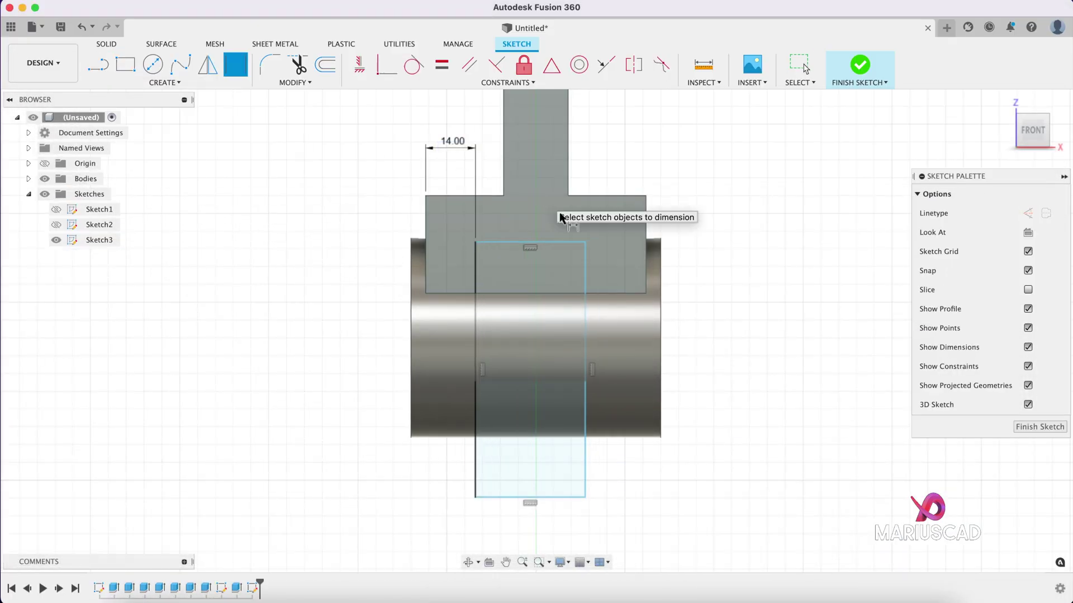
{"action": "left_click", "coordinate": [584, 277]}
{"action": "left_click", "coordinate": [646, 268]}
{"action": "left_click", "coordinate": [612, 155]}
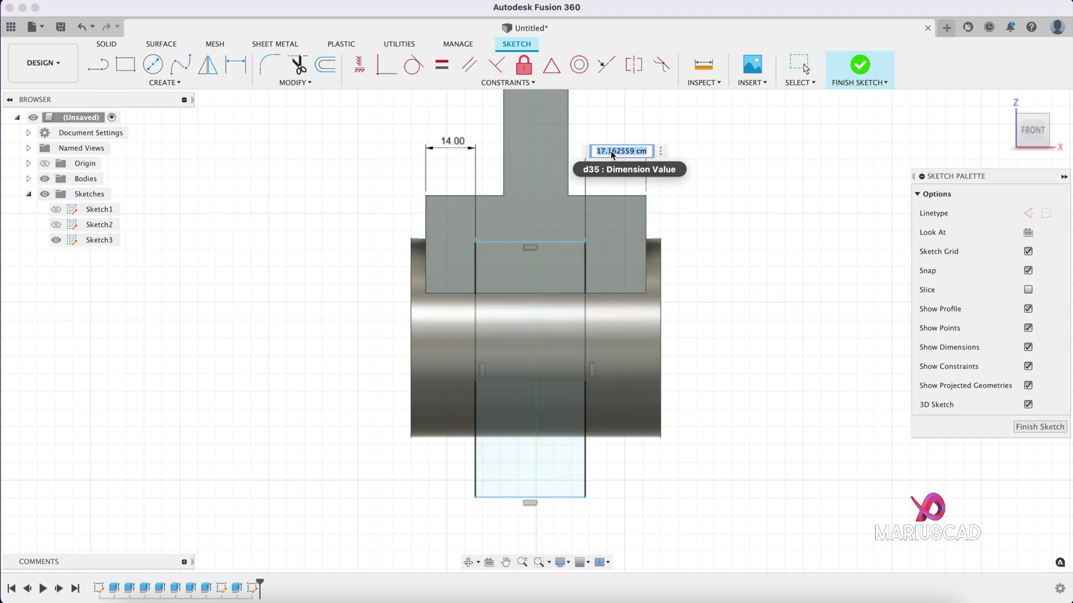
{"action": "type", "text": "14"}
{"action": "key", "text": "Return"}
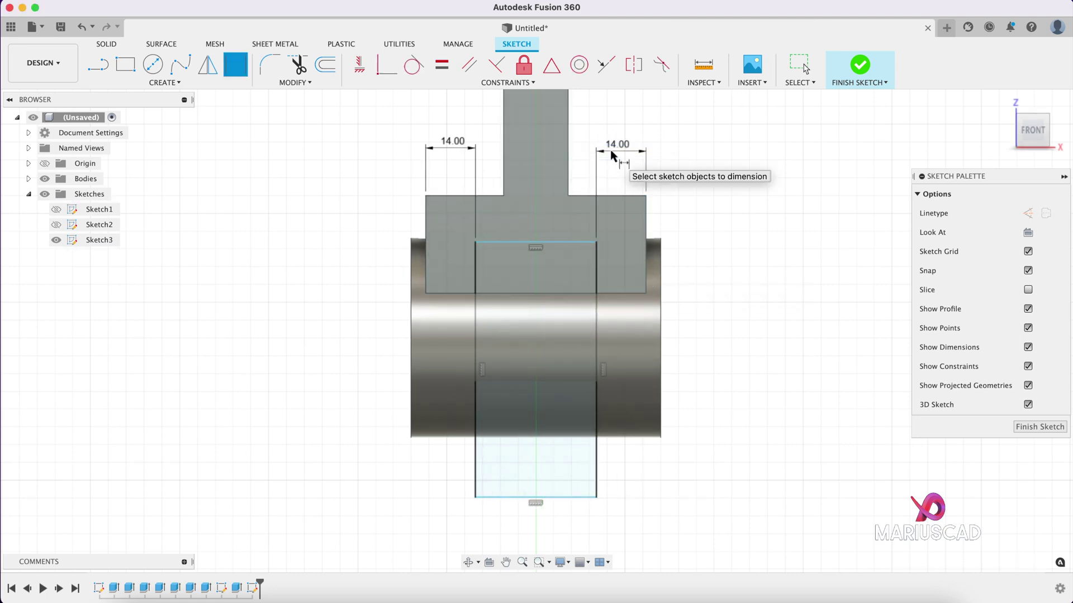
{"action": "left_click", "coordinate": [584, 196]}
{"action": "left_click", "coordinate": [738, 260]}
{"action": "type", "text": "12"}
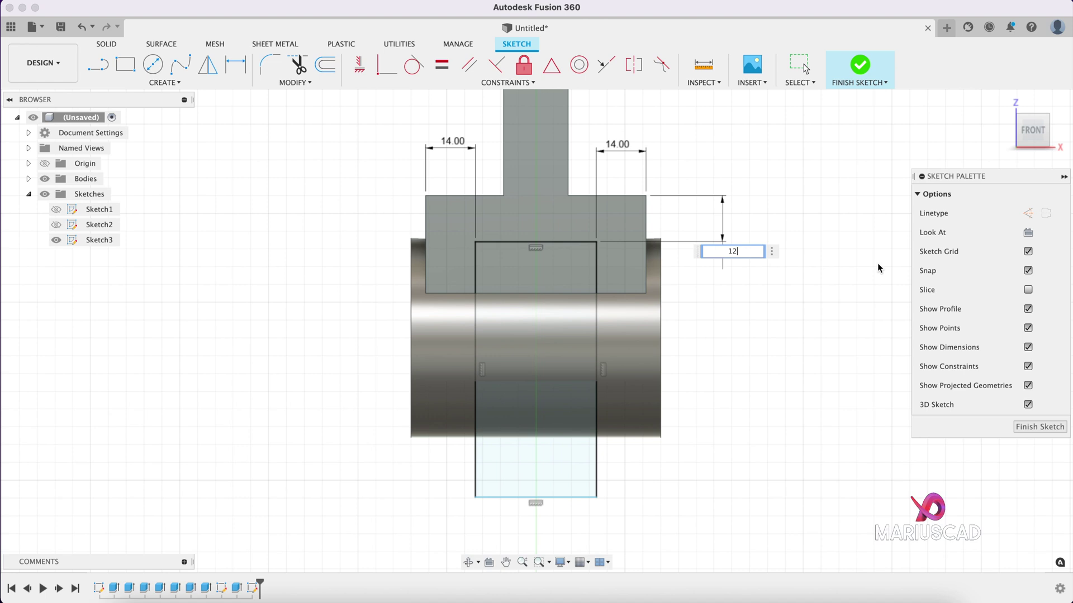
{"action": "key", "text": "Return"}
Finish the sketch and cut both rectangle profiles symmetrically 110 cm through the lower boss.
{"action": "left_click", "coordinate": [860, 65]}
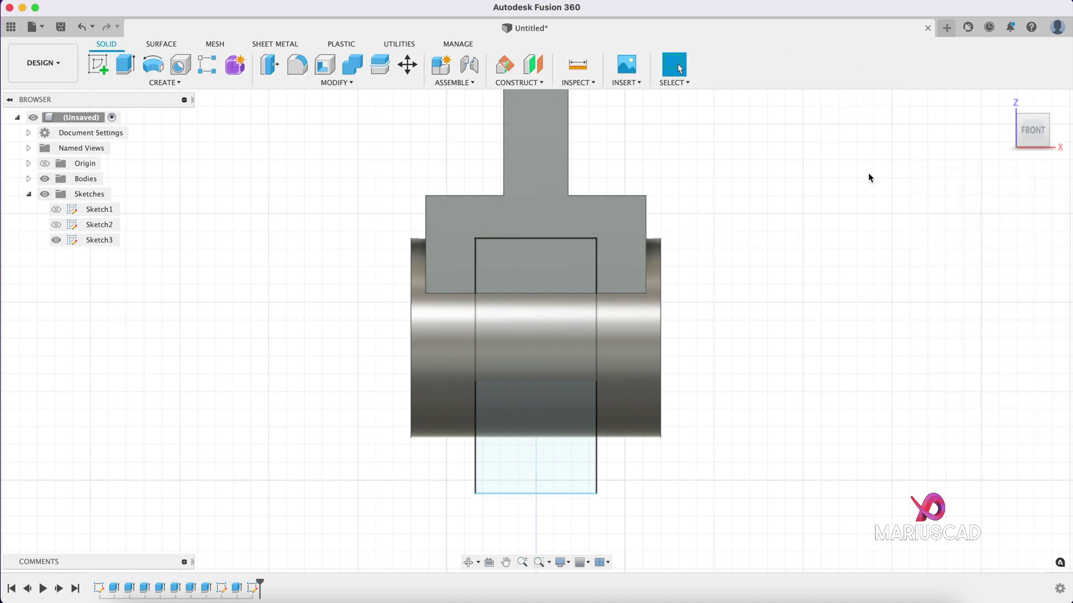
{"action": "middle_click_drag", "start_coordinate": [884, 248], "coordinate": [831, 263], "text": "shift"}
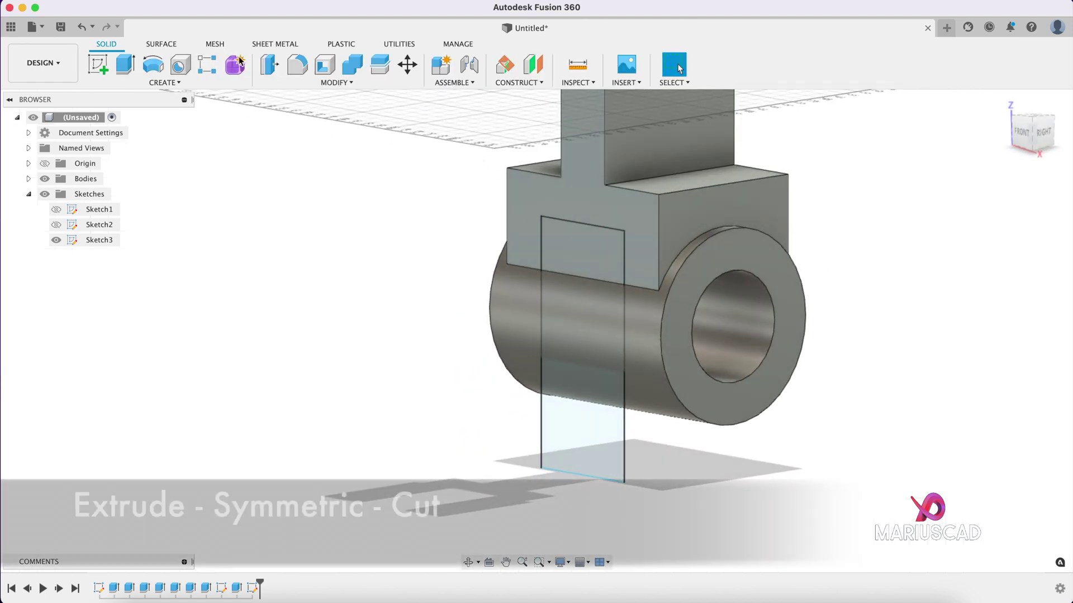
{"action": "left_click", "coordinate": [125, 64]}
{"action": "left_click", "coordinate": [567, 247]}
{"action": "left_click", "coordinate": [595, 350]}
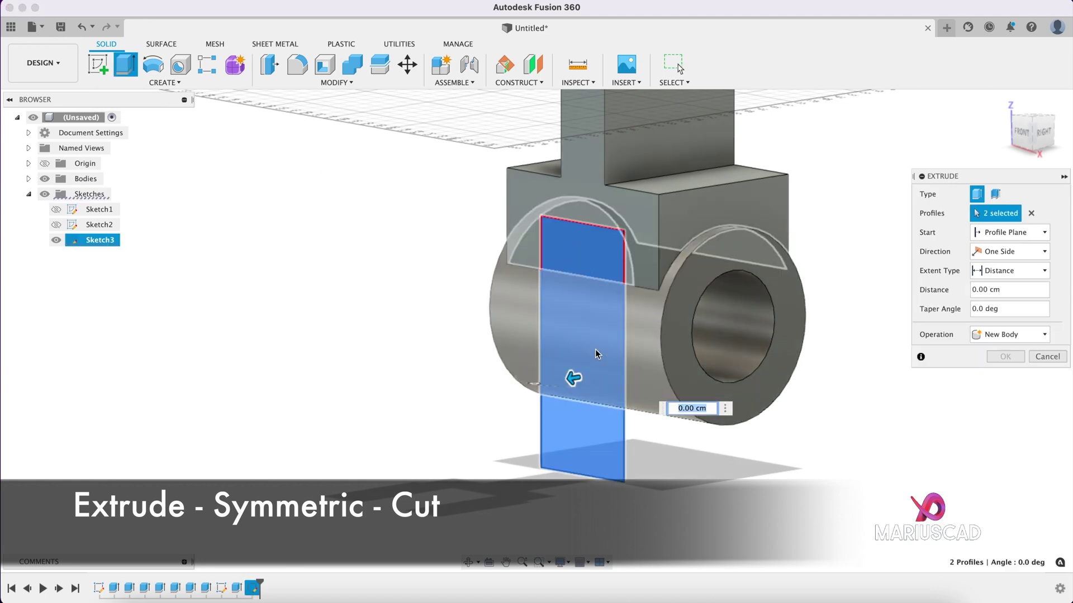
{"action": "left_click", "coordinate": [1019, 252]}
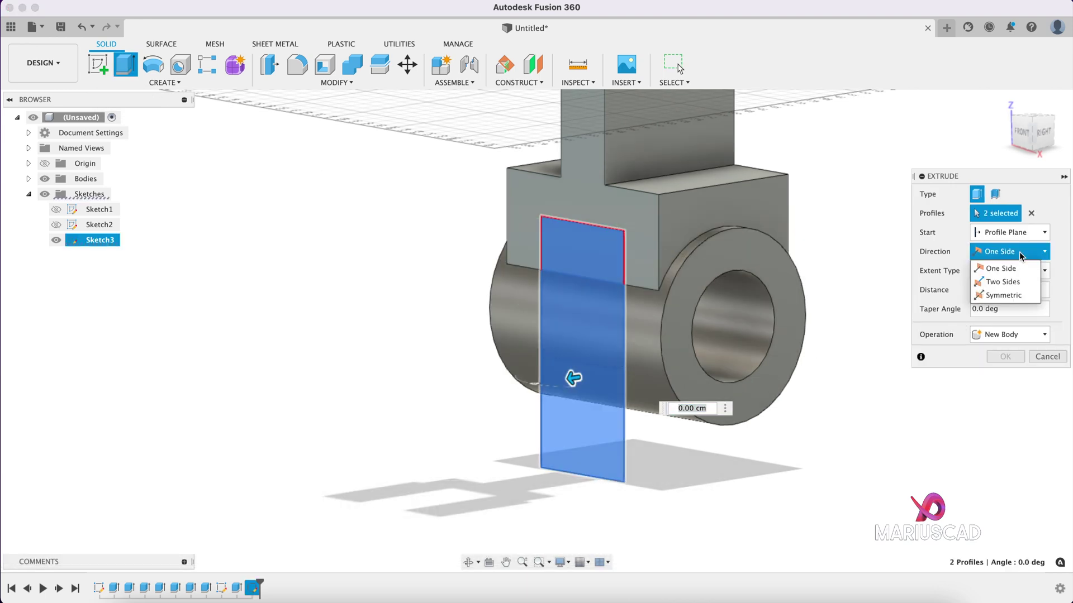
{"action": "left_click", "coordinate": [1018, 297]}
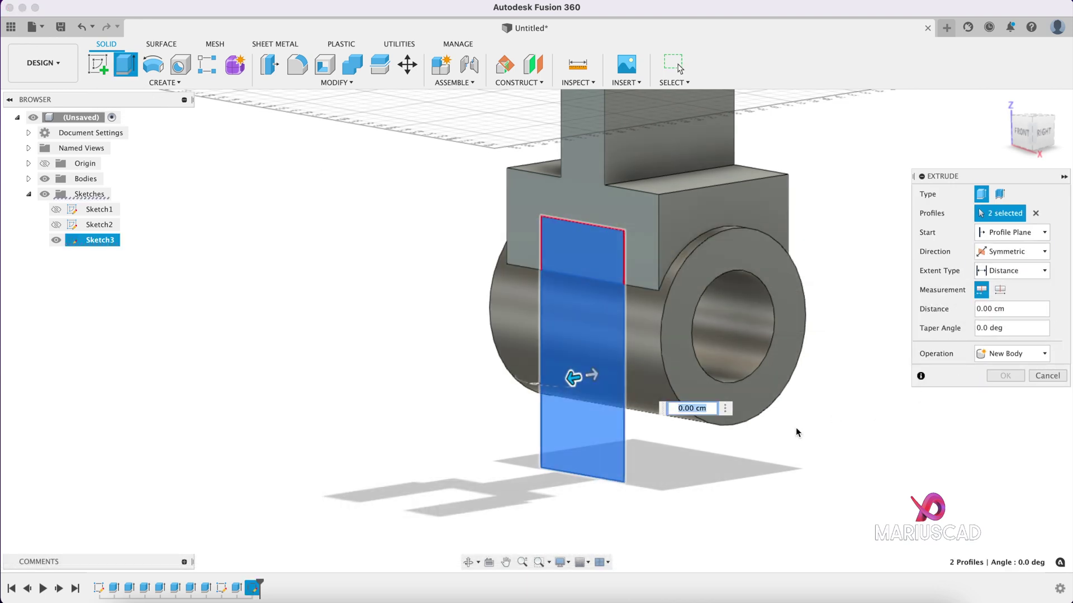
{"action": "left_click_drag", "start_coordinate": [573, 377], "coordinate": [251, 422]}
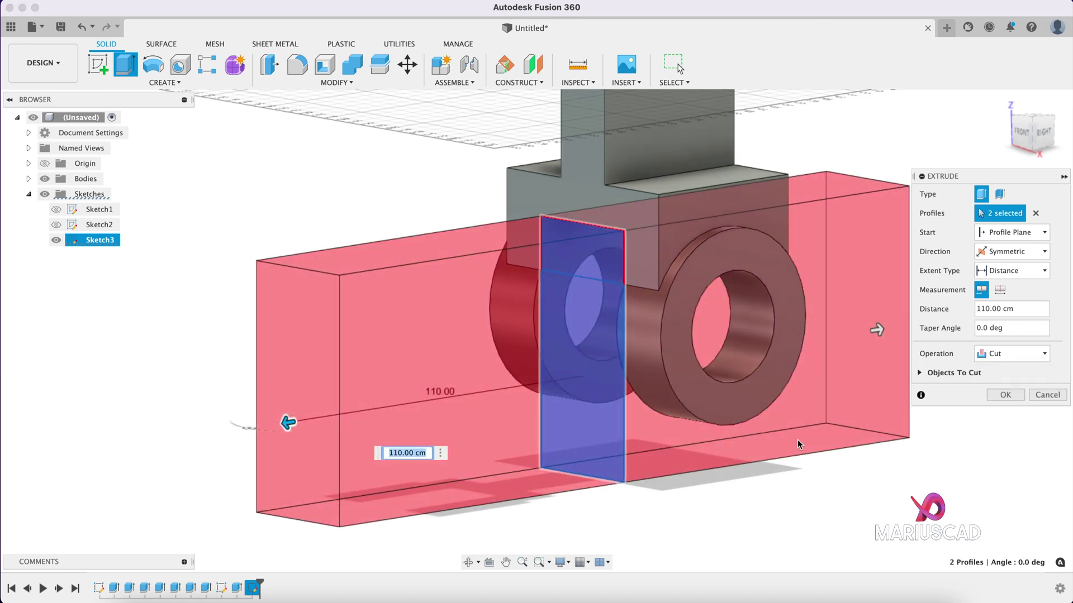
{"action": "middle_click_drag", "start_coordinate": [877, 329], "coordinate": [938, 413], "text": "shift"}
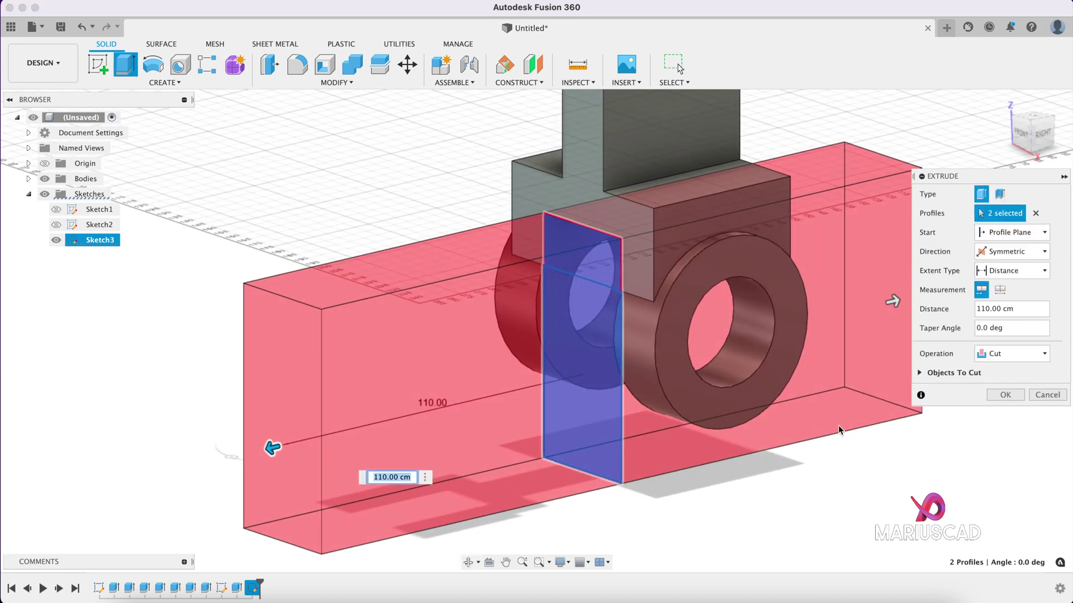
{"action": "left_click", "coordinate": [1003, 395]}
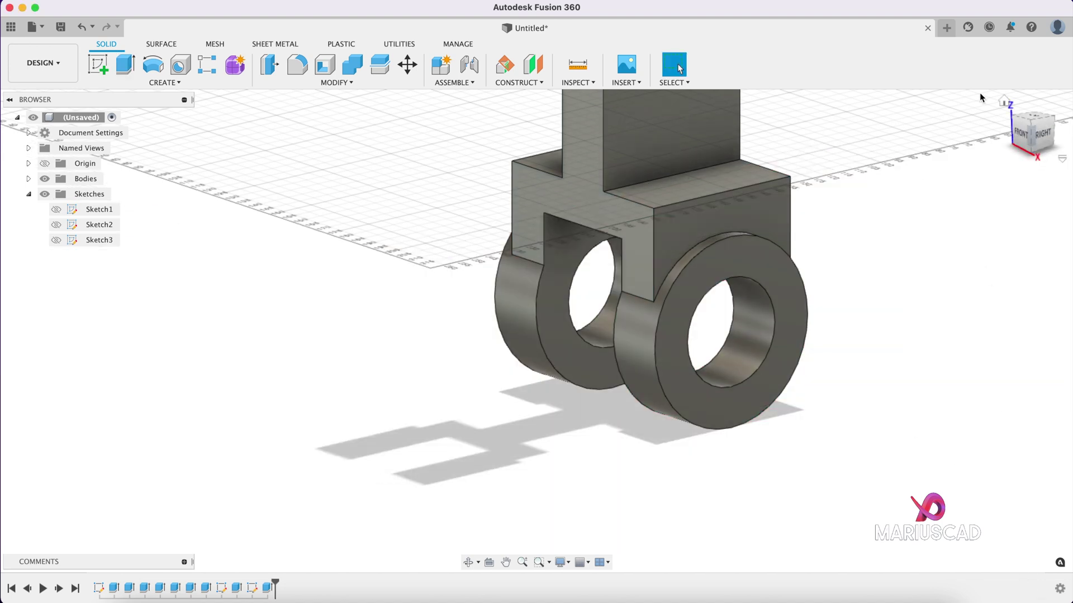
Apply the Plastic – Matte (Yellow) appearance, found by searching 'yellow', to the whole bracket body.
{"action": "left_click", "coordinate": [1004, 101]}
{"action": "middle_click_drag", "start_coordinate": [779, 407], "coordinate": [792, 376], "text": "shift"}
{"action": "left_click", "coordinate": [301, 83]}
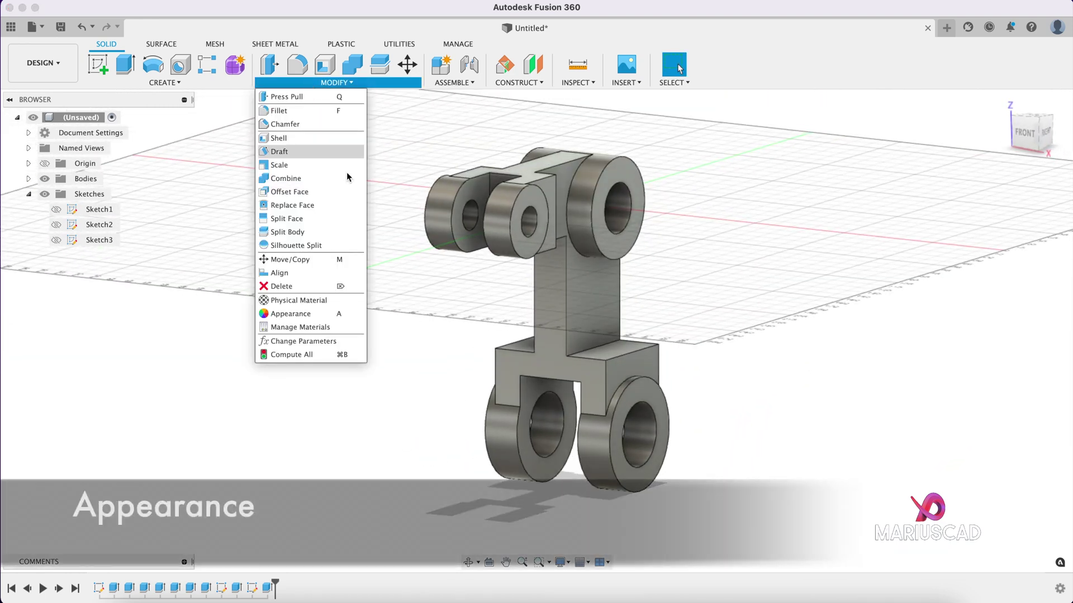
{"action": "left_click", "coordinate": [310, 314]}
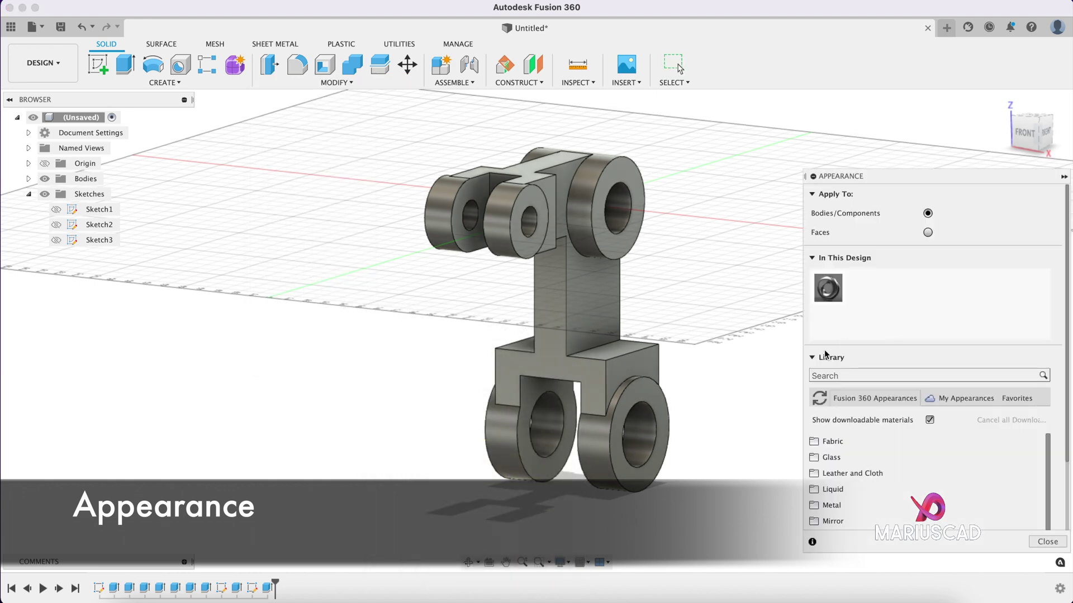
{"action": "left_click", "coordinate": [849, 373]}
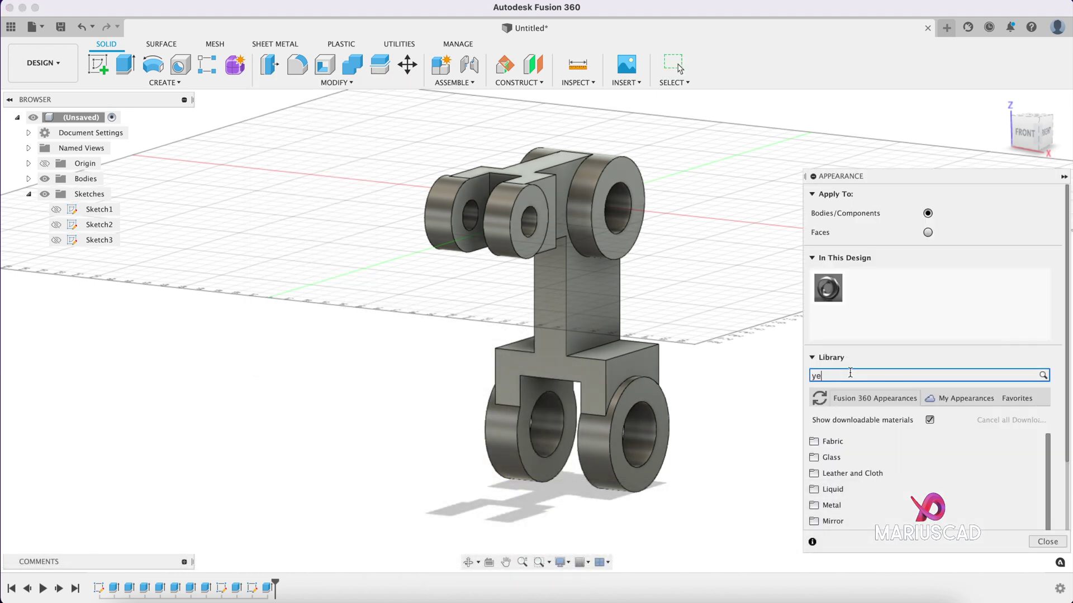
{"action": "type", "text": "yellow"}
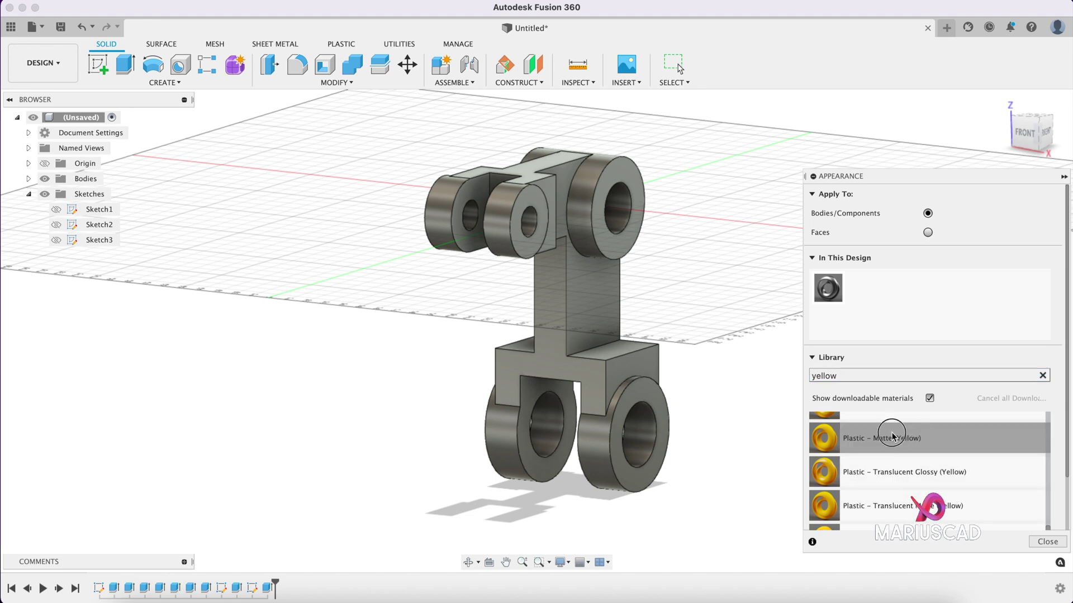
{"action": "left_click_drag", "start_coordinate": [891, 436], "coordinate": [582, 282]}
{"action": "middle_click_drag", "start_coordinate": [777, 319], "coordinate": [749, 330], "text": "shift"}
{"action": "key", "text": "Escape"}
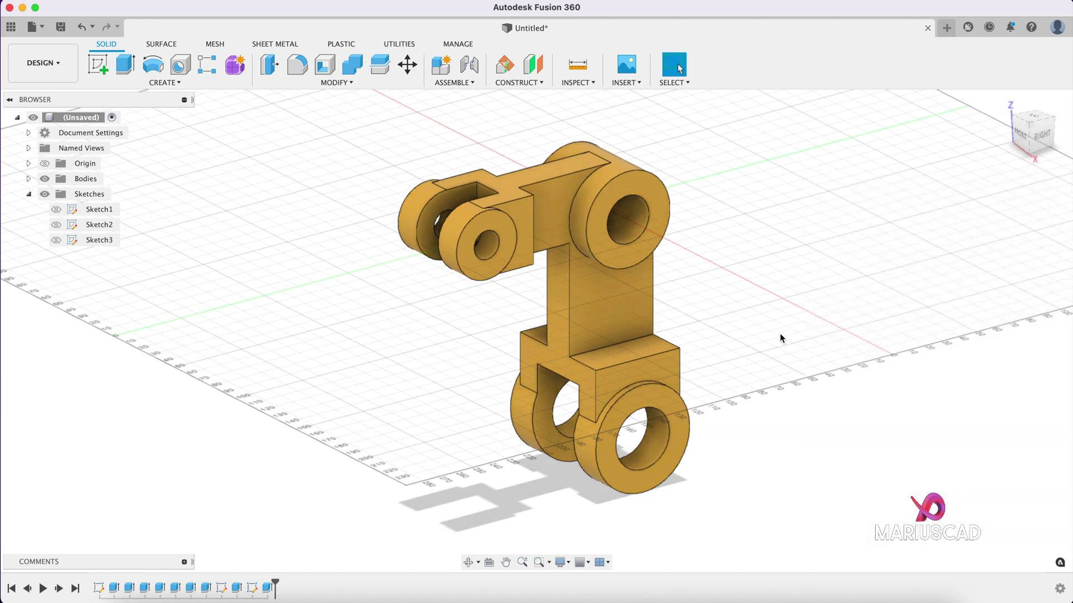
{"action": "left_click", "coordinate": [894, 581]}
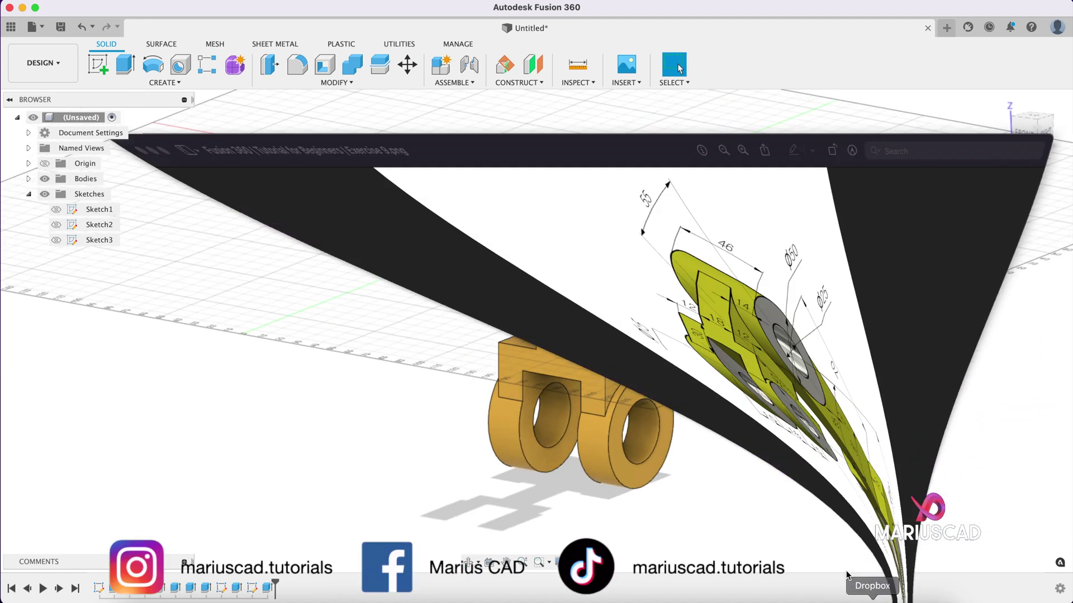
{"action": "left_click", "coordinate": [30, 17]}
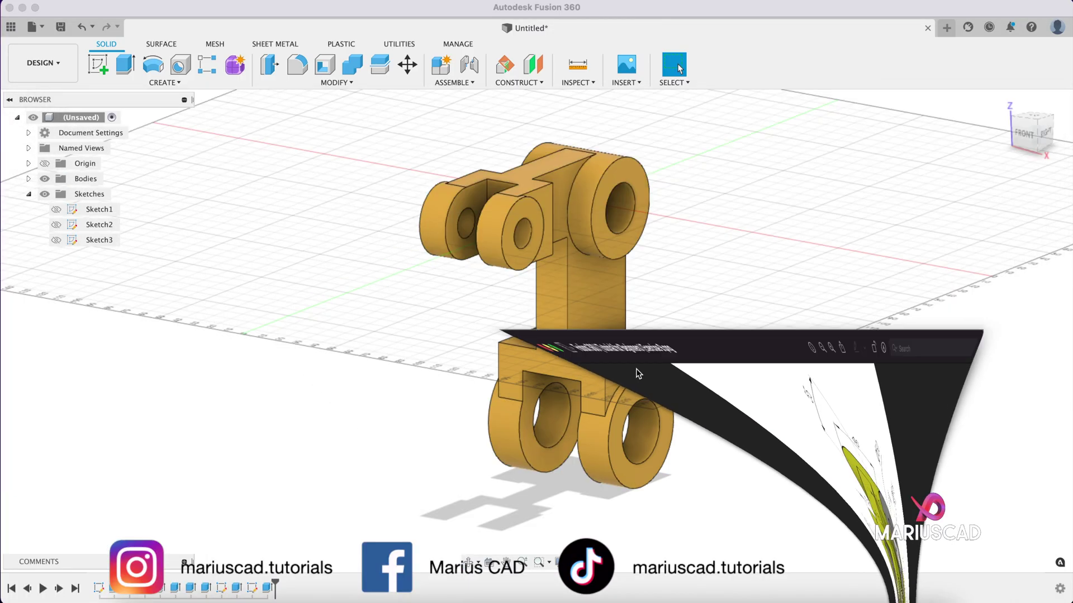
{"action": "middle_click_drag", "start_coordinate": [637, 371], "coordinate": [713, 376], "text": "shift"}
{"action": "middle_click_drag", "start_coordinate": [601, 367], "coordinate": [704, 335], "text": "shift"}
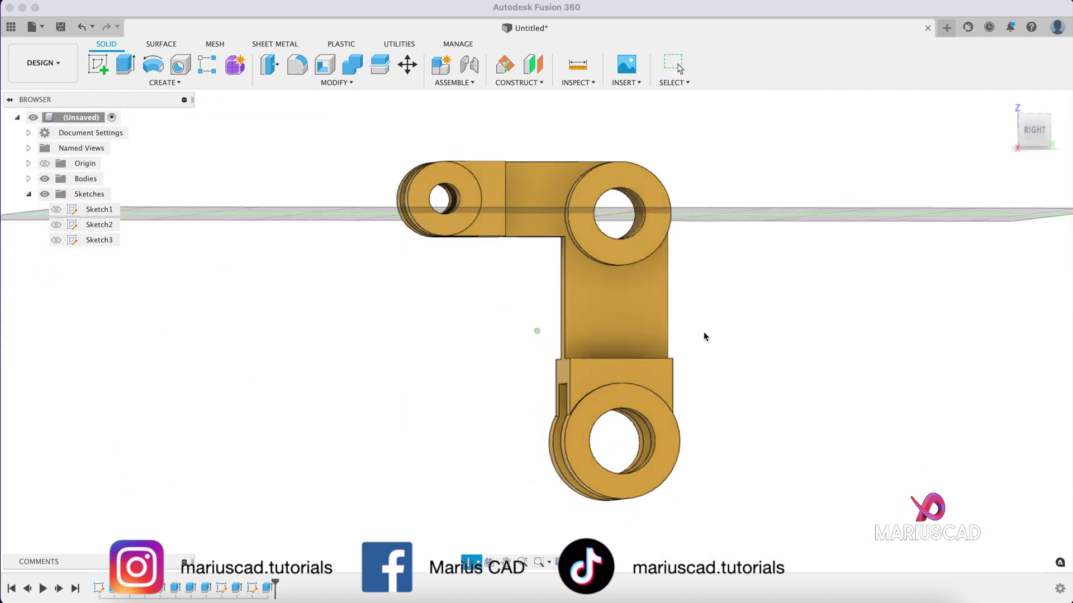